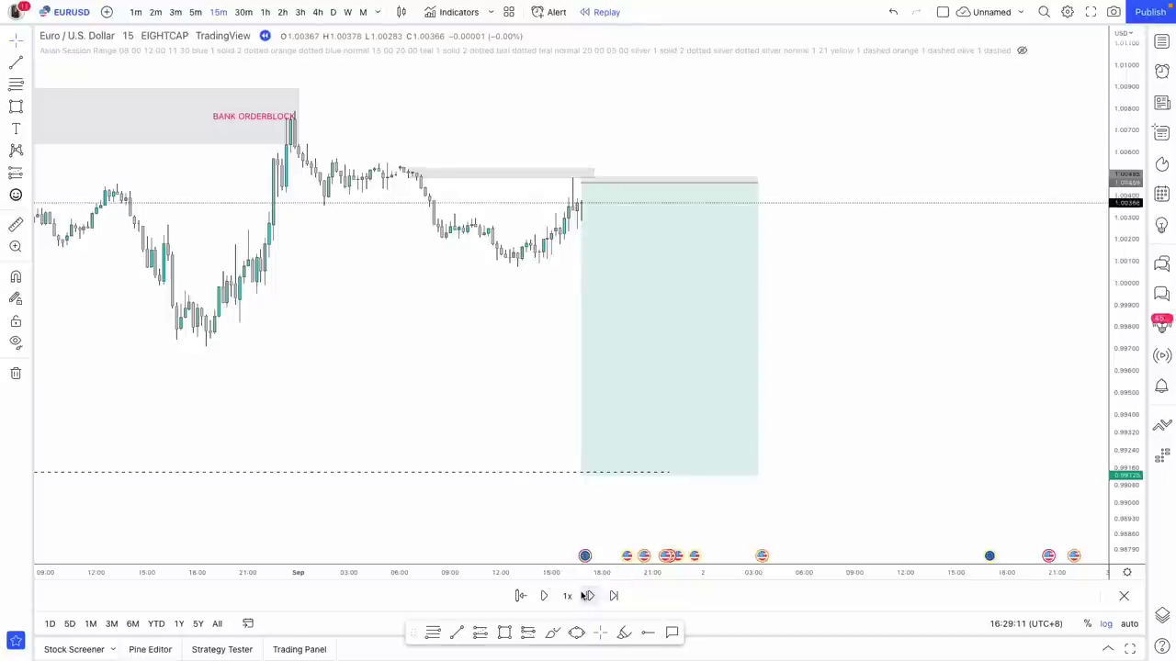
Advance the EURUSD 15-minute replay bar by bar until price reaches the short position's profit target at the dashed line.
click(590, 596)
click(590, 596)
click(590, 597)
click(590, 596)
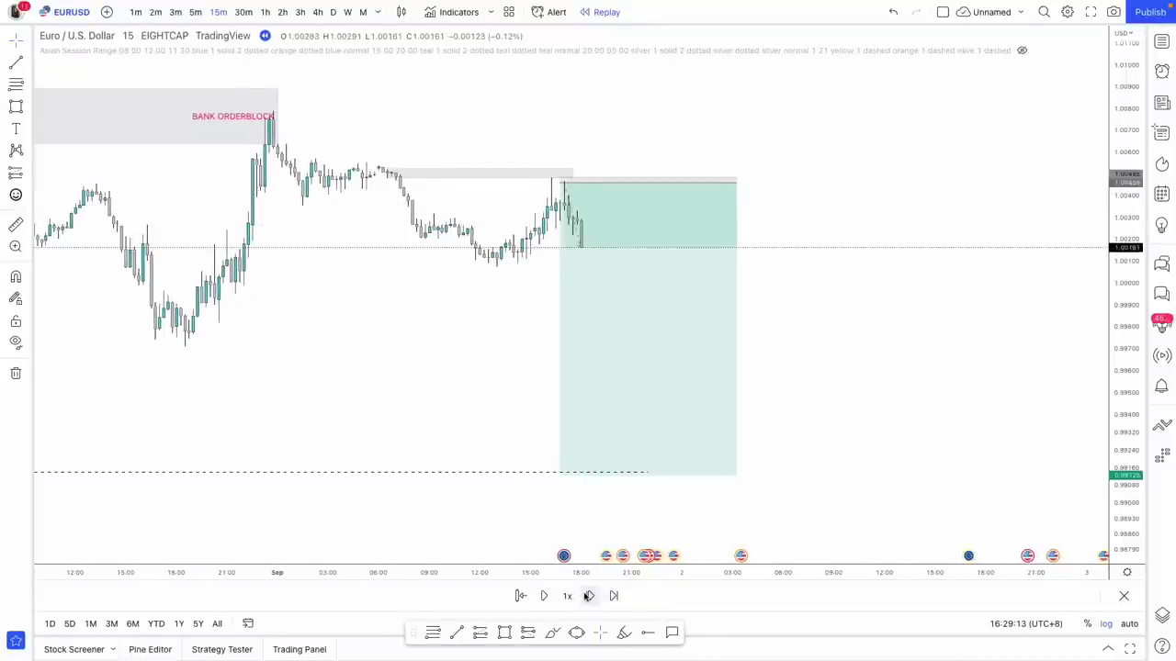
click(590, 596)
click(590, 596)
click(589, 597)
click(589, 596)
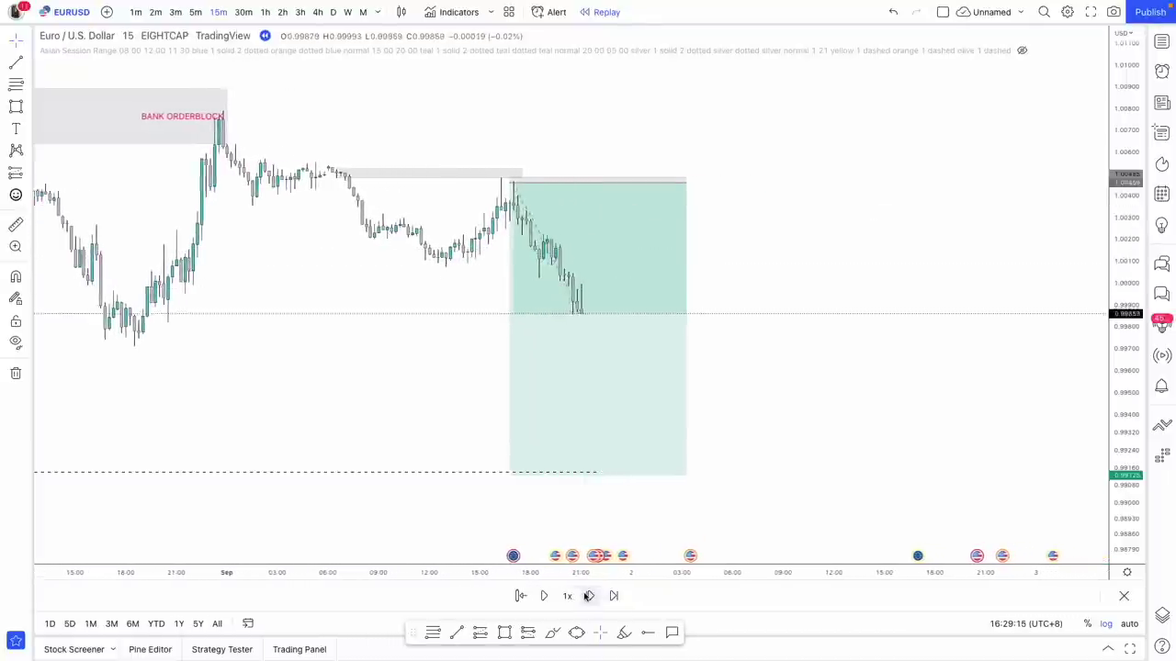
click(588, 596)
click(589, 596)
click(589, 597)
click(588, 596)
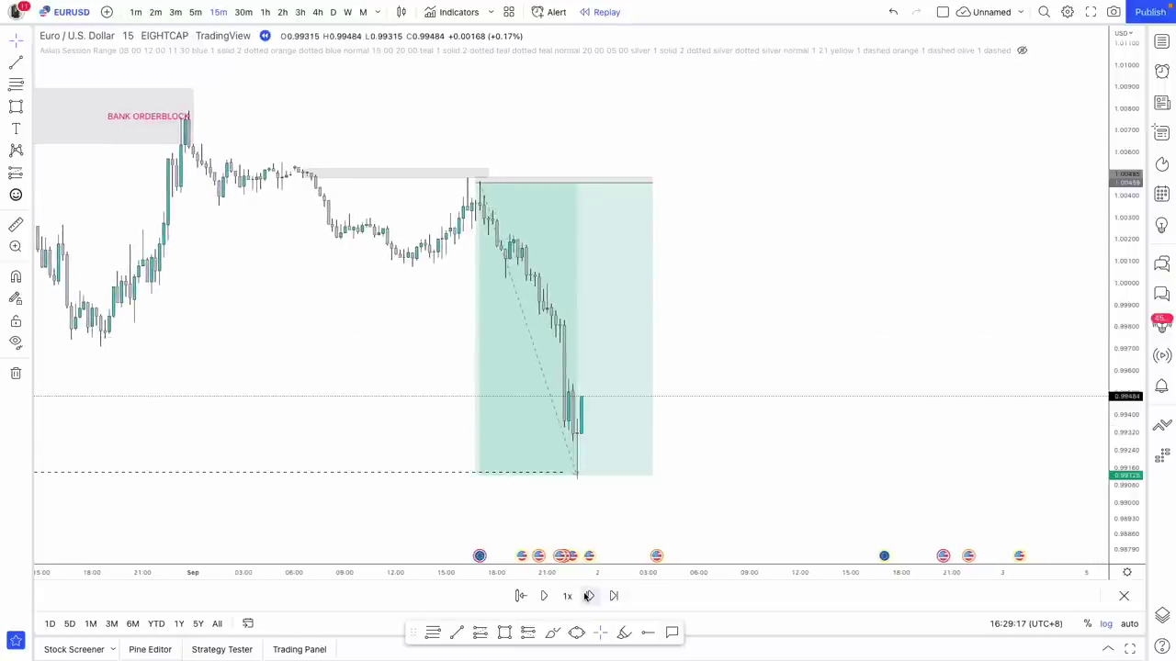
click(589, 597)
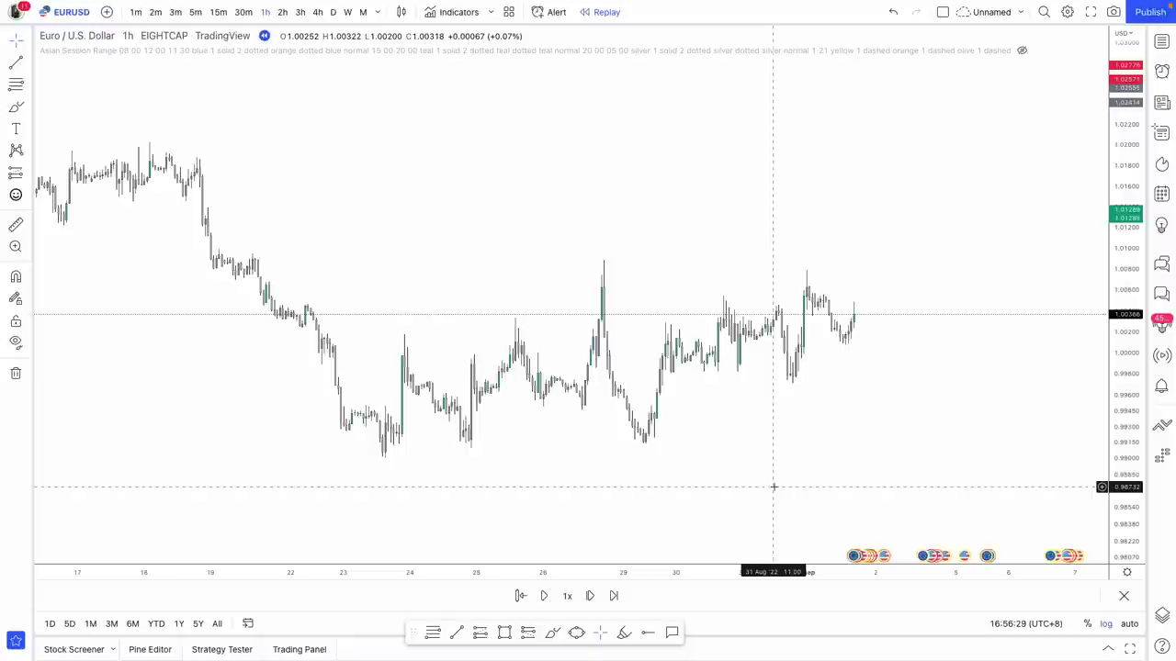
Switch the EURUSD chart to the 4-hour timeframe to show the July to September price swings.
drag(774, 486, 788, 452)
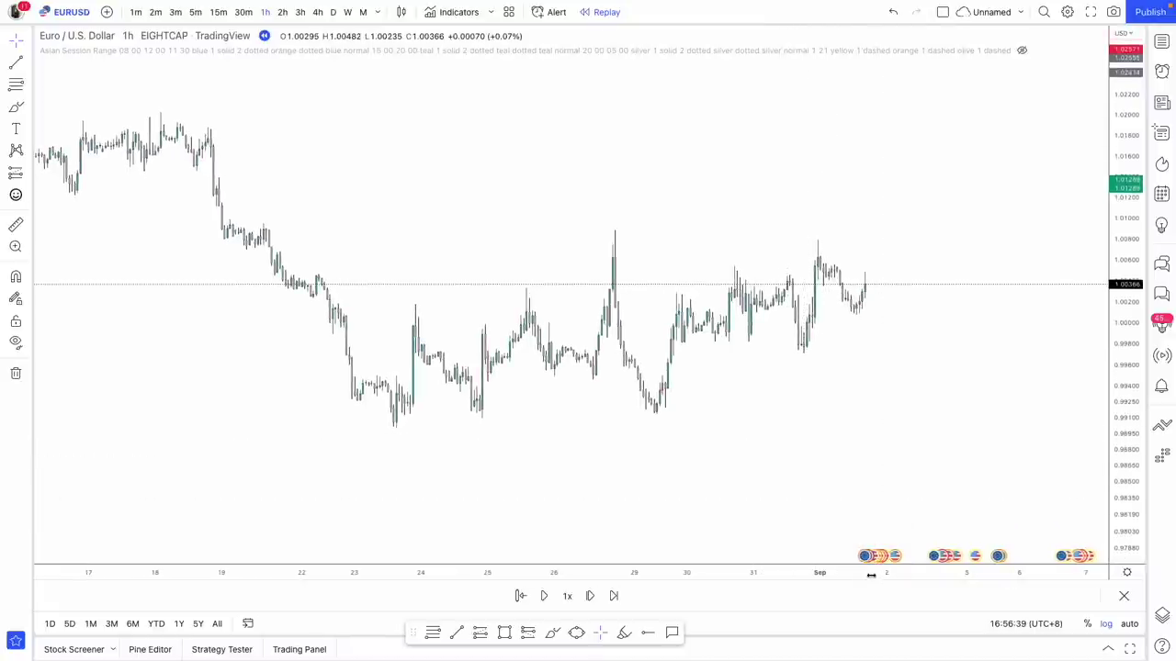
drag(871, 575, 844, 576)
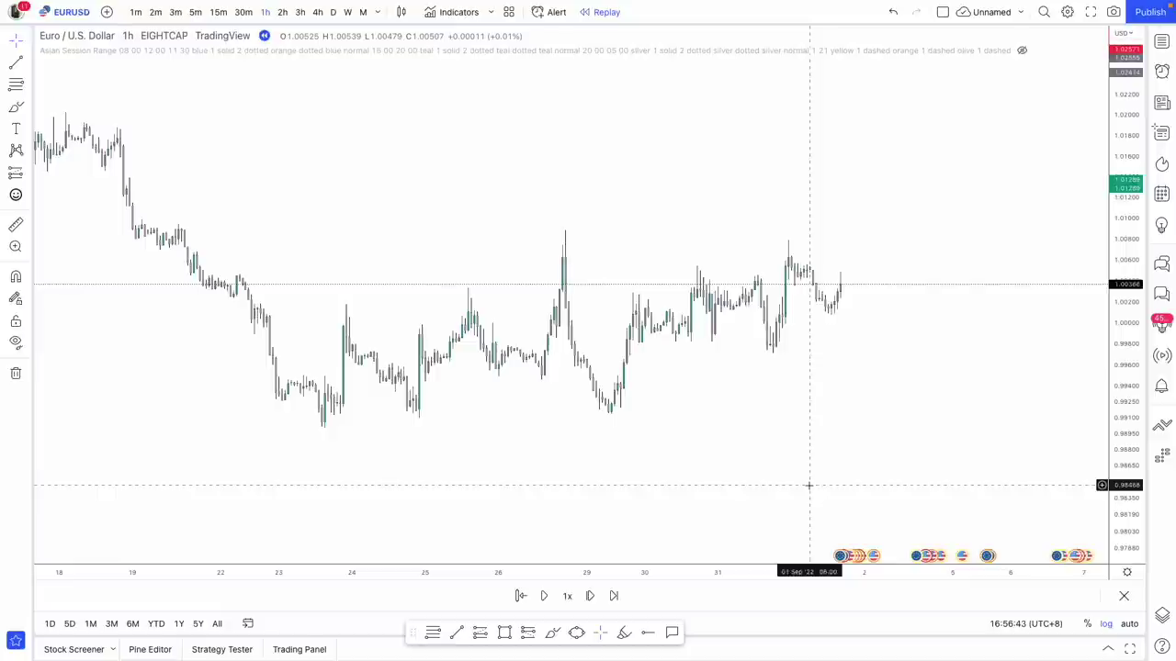
drag(812, 484, 842, 478)
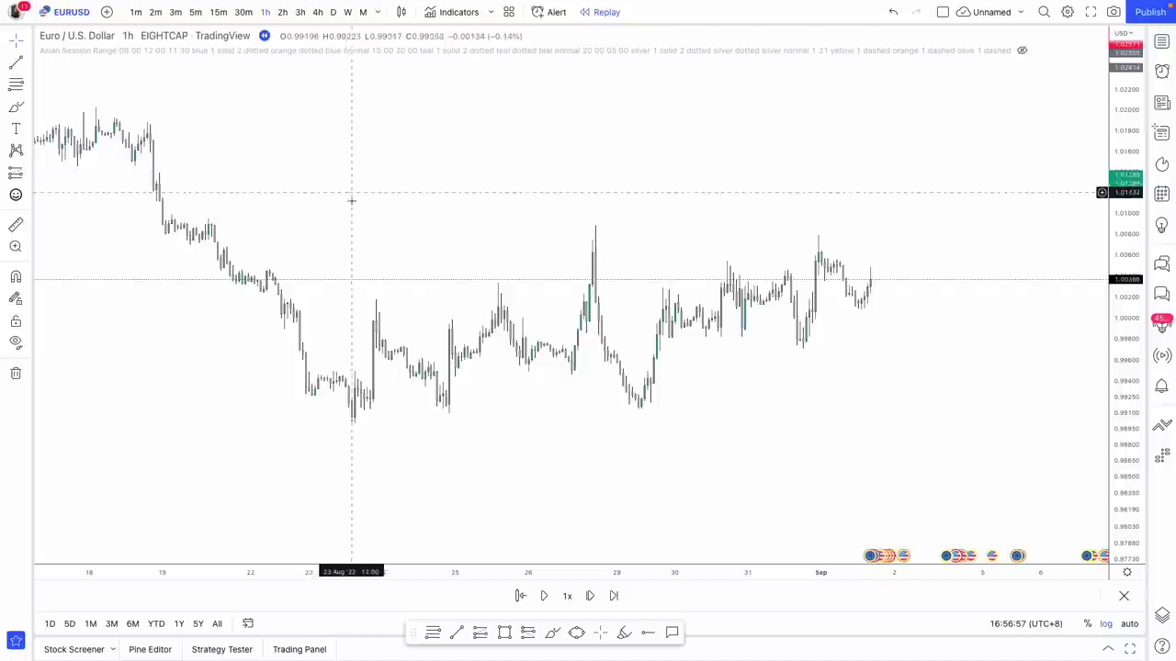
drag(372, 574, 499, 567)
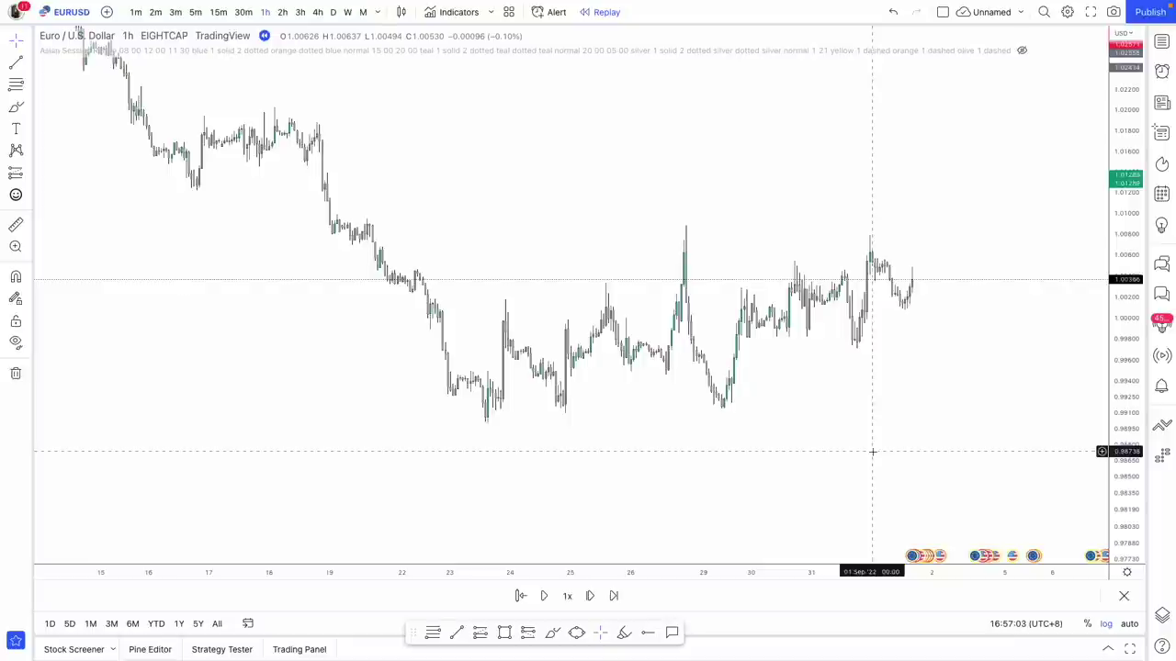
click(317, 12)
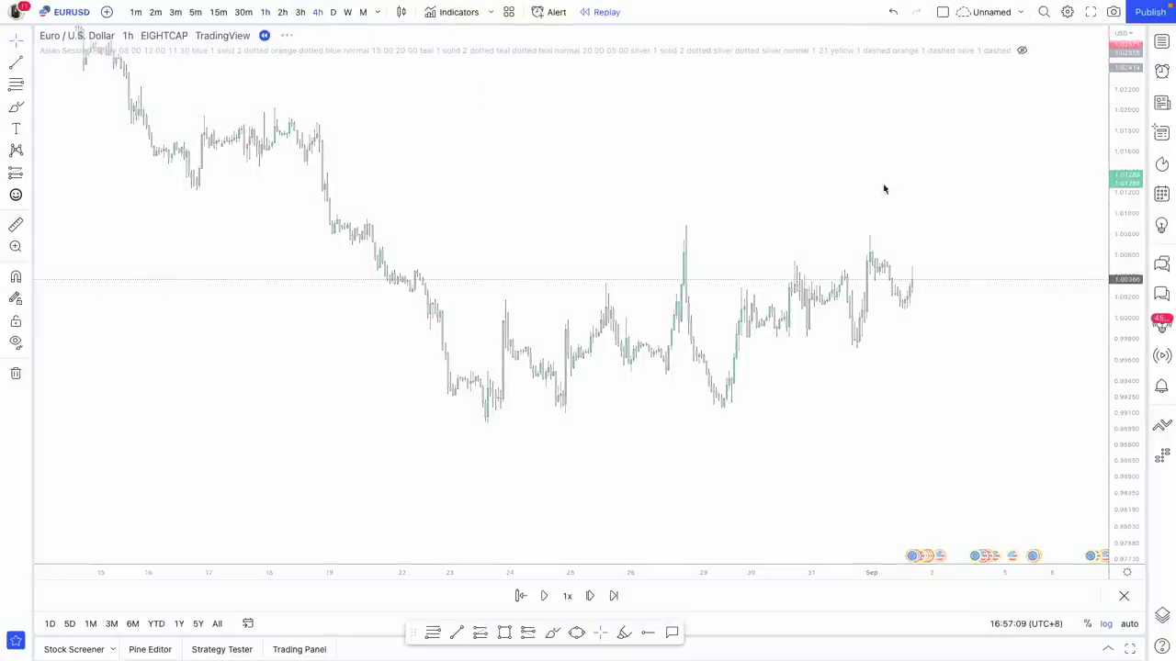
drag(1023, 383, 958, 378)
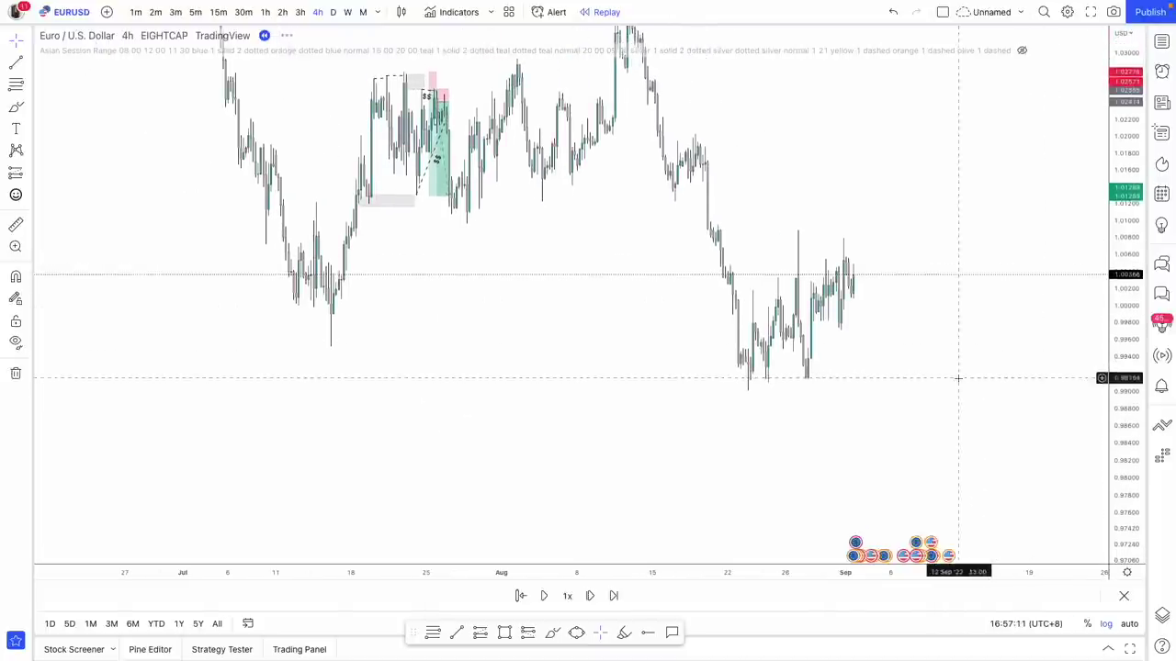
scroll(960, 384, up, 4)
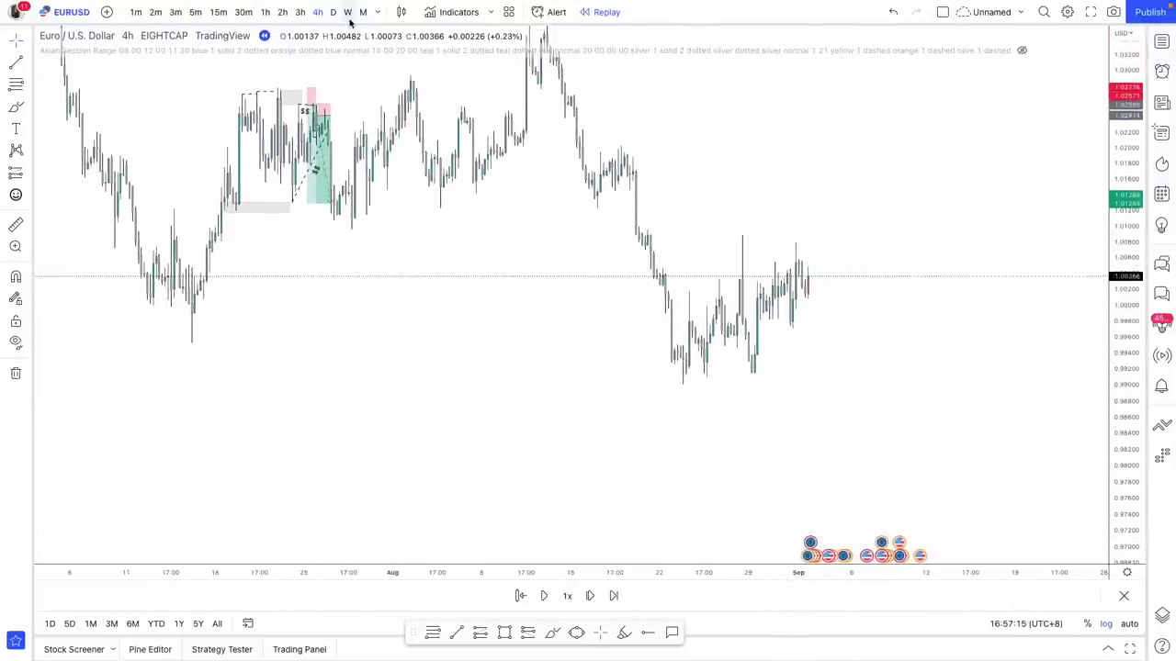
drag(860, 279, 845, 361)
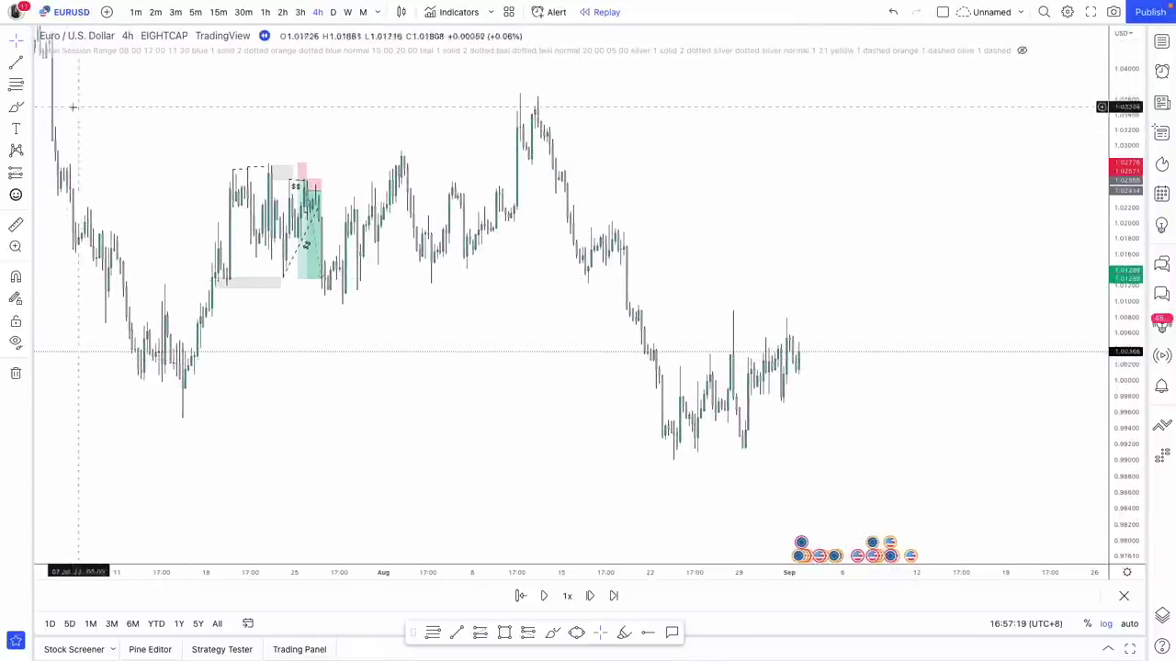
Brush arcs around the mid-July low, the August peak and the late-August low, and undo all three strokes.
click(16, 110)
drag(147, 393, 212, 418)
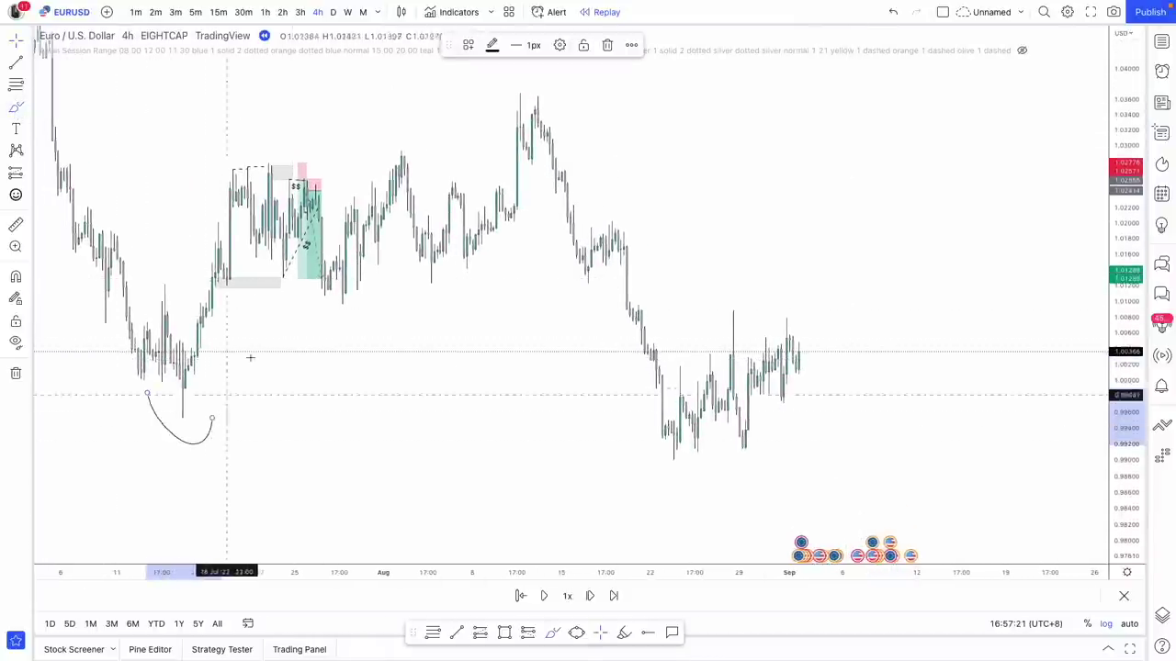
drag(492, 120, 565, 91)
mouse_move(645, 437)
mouse_down()
mouse_move(693, 479)
mouse_move(707, 446)
mouse_up()
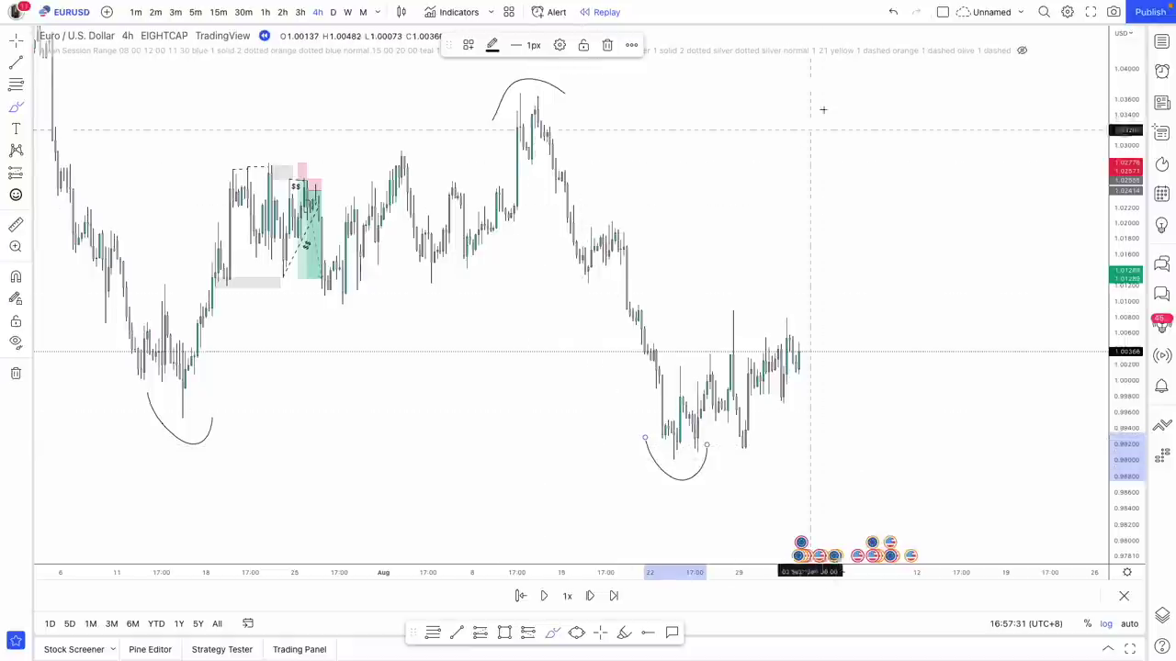
click(894, 14)
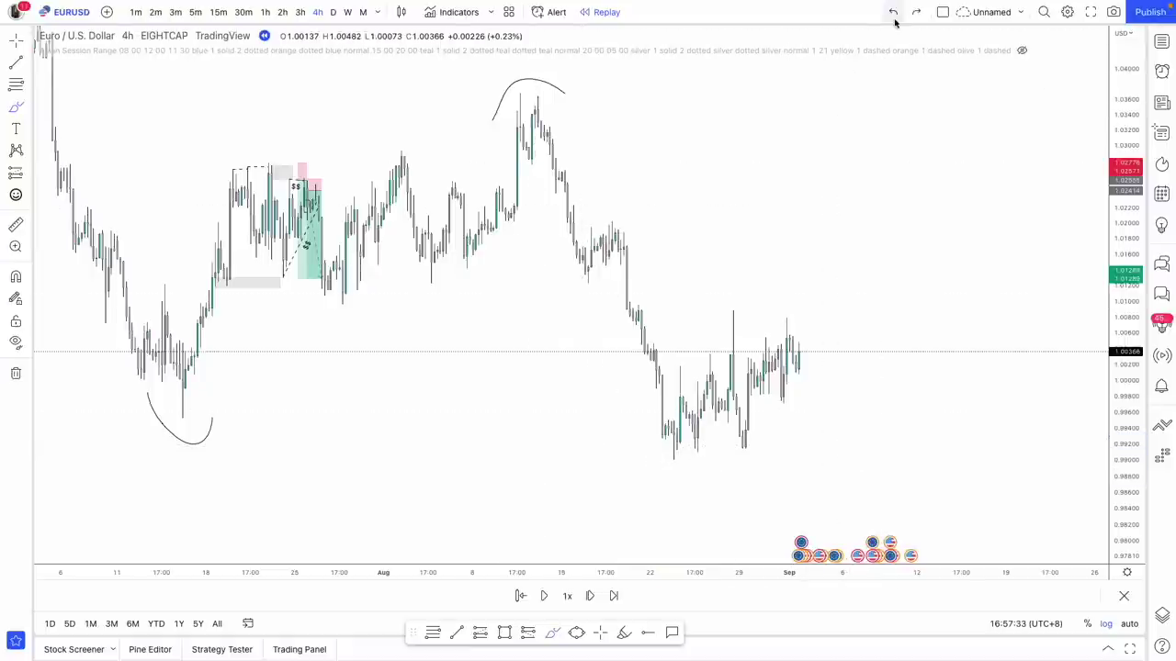
click(896, 20)
click(896, 20)
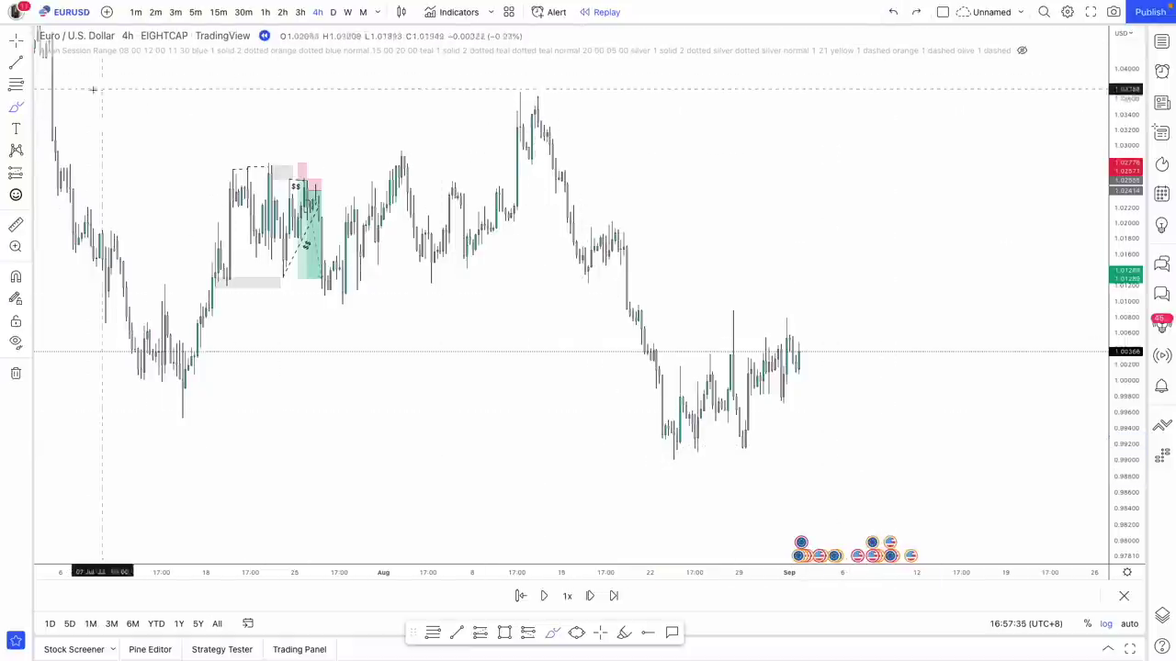
Brush arcs at the August peak, the mid-August swing low and high, and the late-August low, with level strokes from the last two.
click(29, 108)
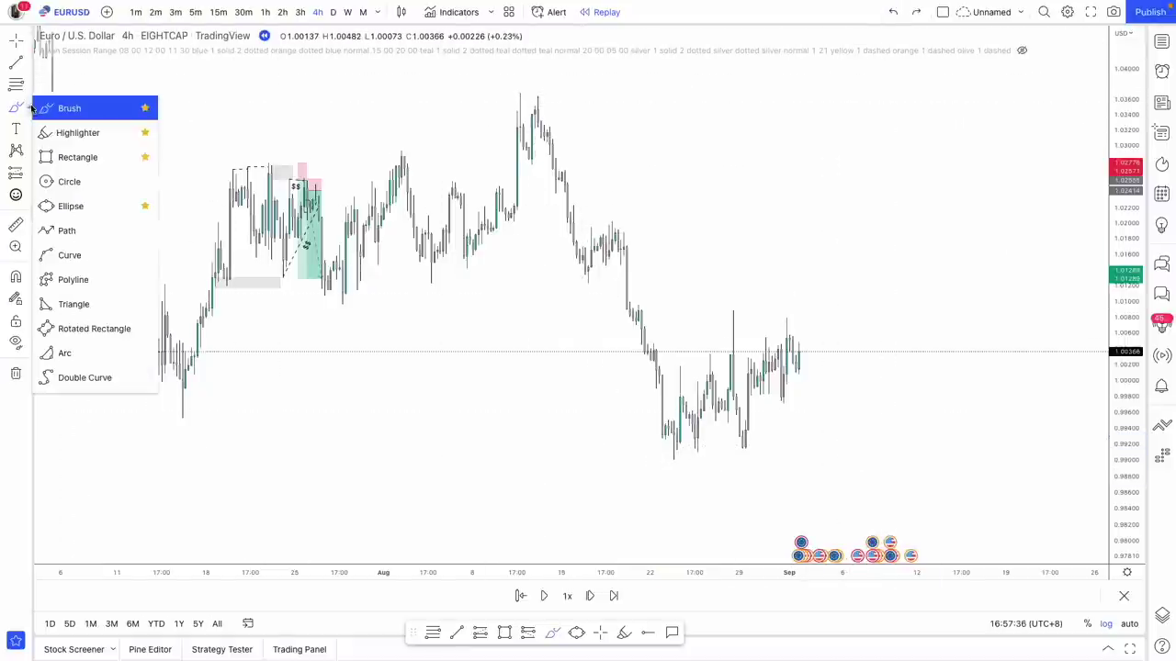
click(89, 160)
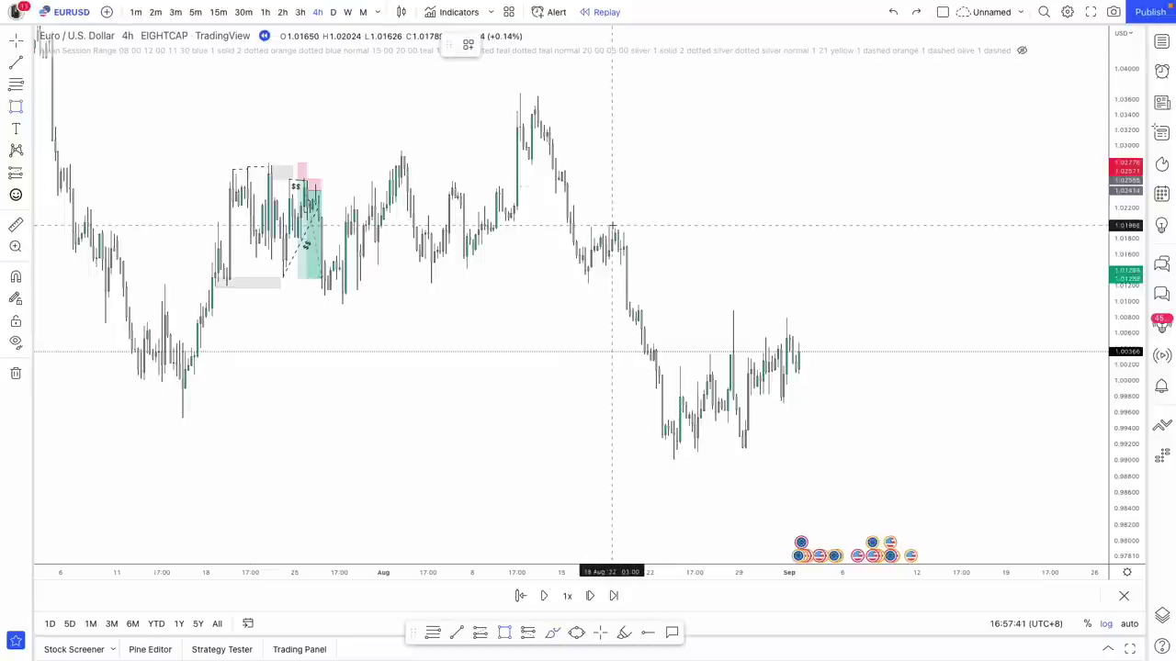
click(30, 108)
click(69, 108)
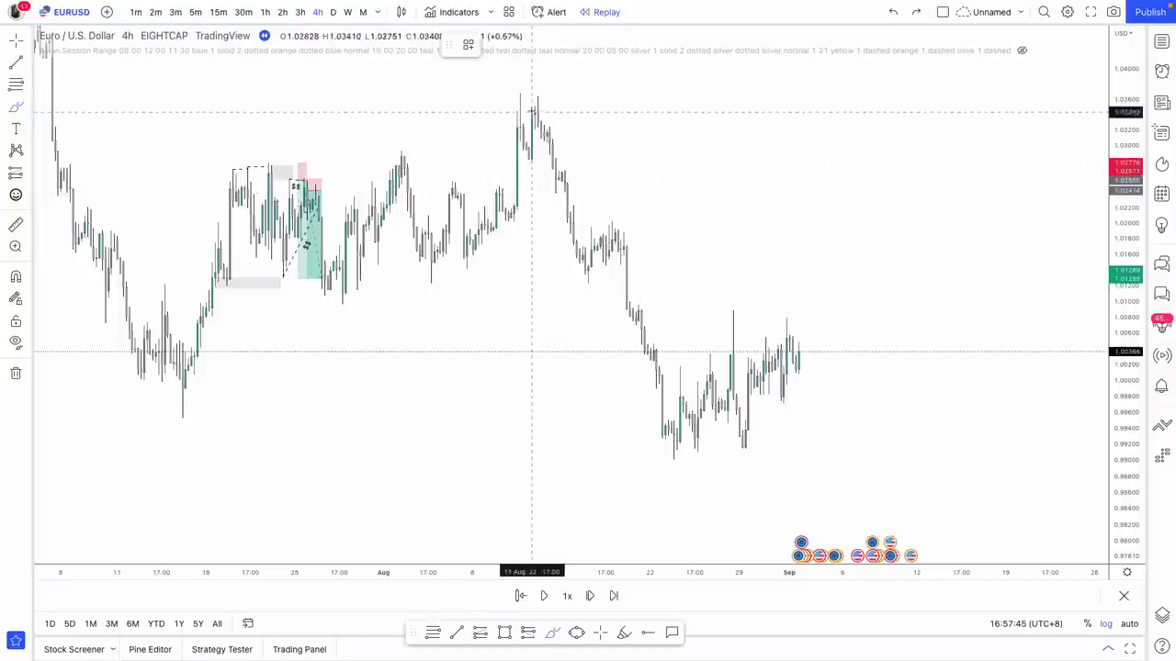
drag(512, 99, 564, 96)
mouse_move(614, 281)
mouse_down()
mouse_move(569, 257)
mouse_move(627, 211)
mouse_up()
mouse_move(651, 432)
mouse_down()
mouse_move(660, 450)
mouse_move(704, 454)
mouse_up()
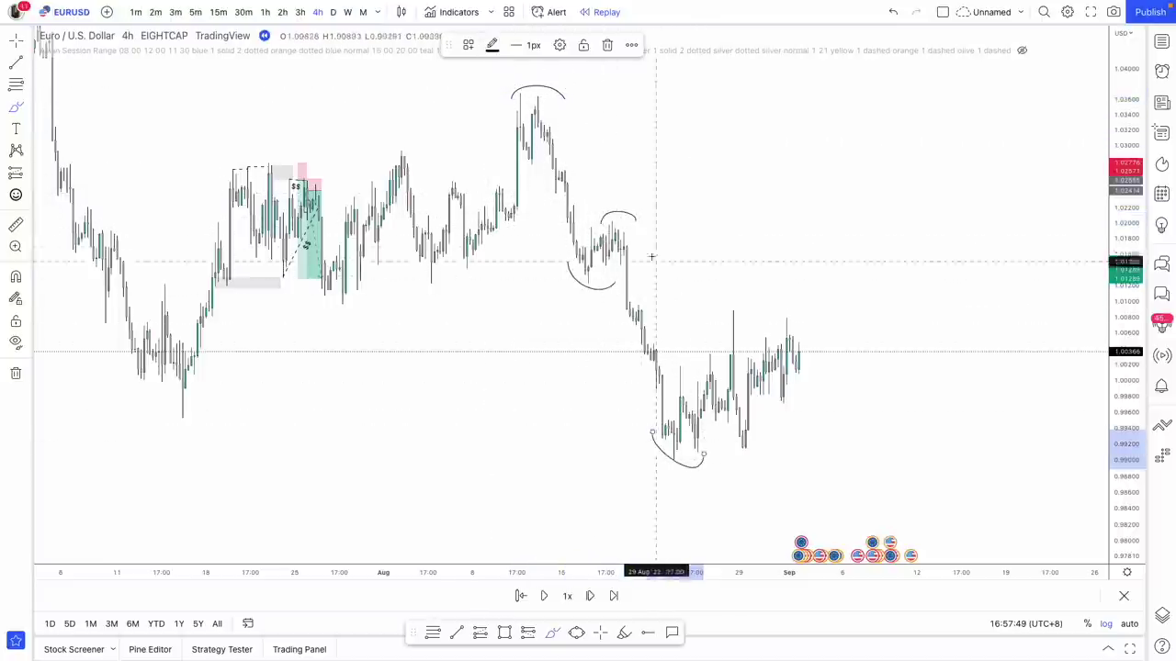
drag(615, 220, 725, 217)
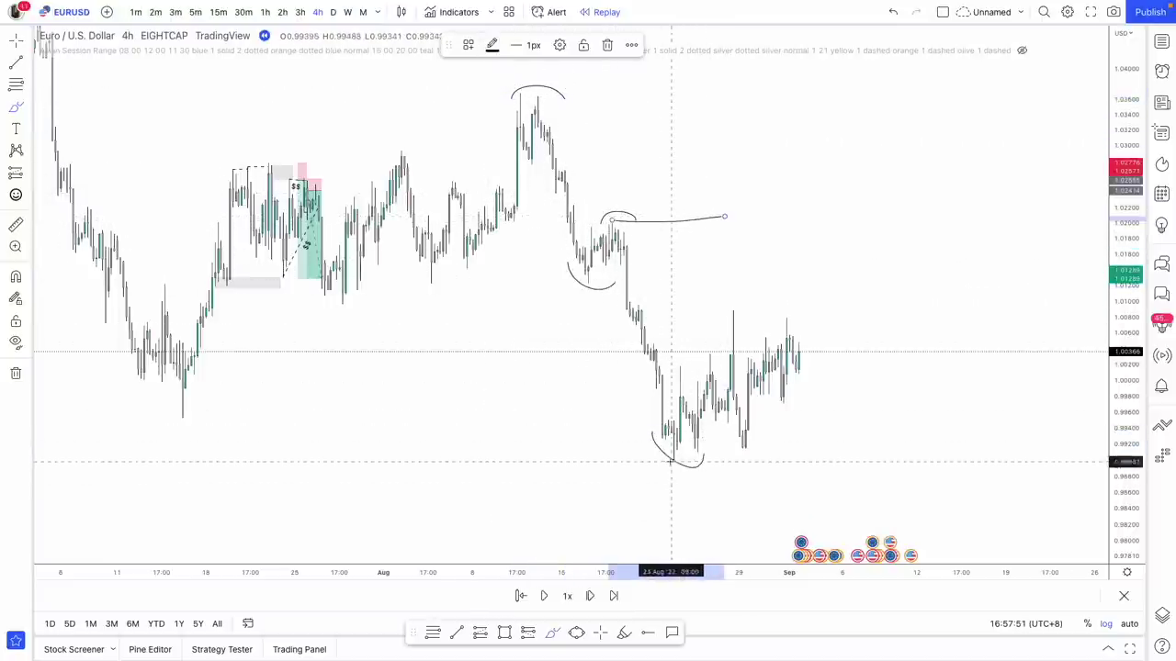
drag(672, 459, 768, 457)
Draw a Fib Retracement with its 0.5 level from the 17 August swing high down to the late-August low.
click(16, 83)
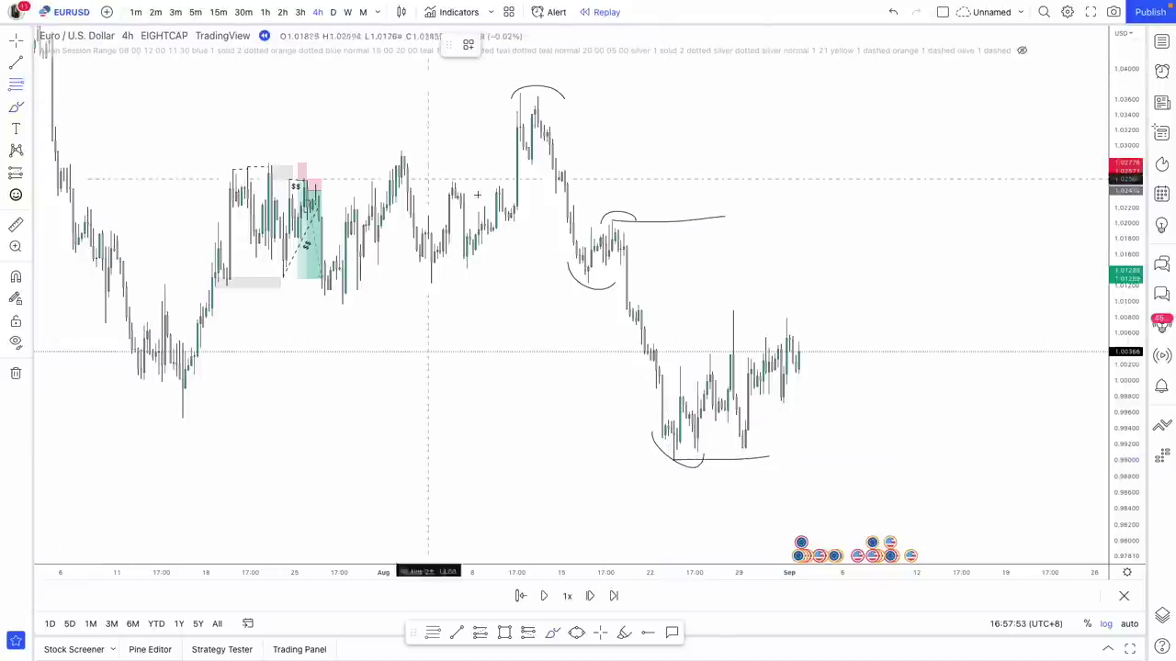
click(608, 222)
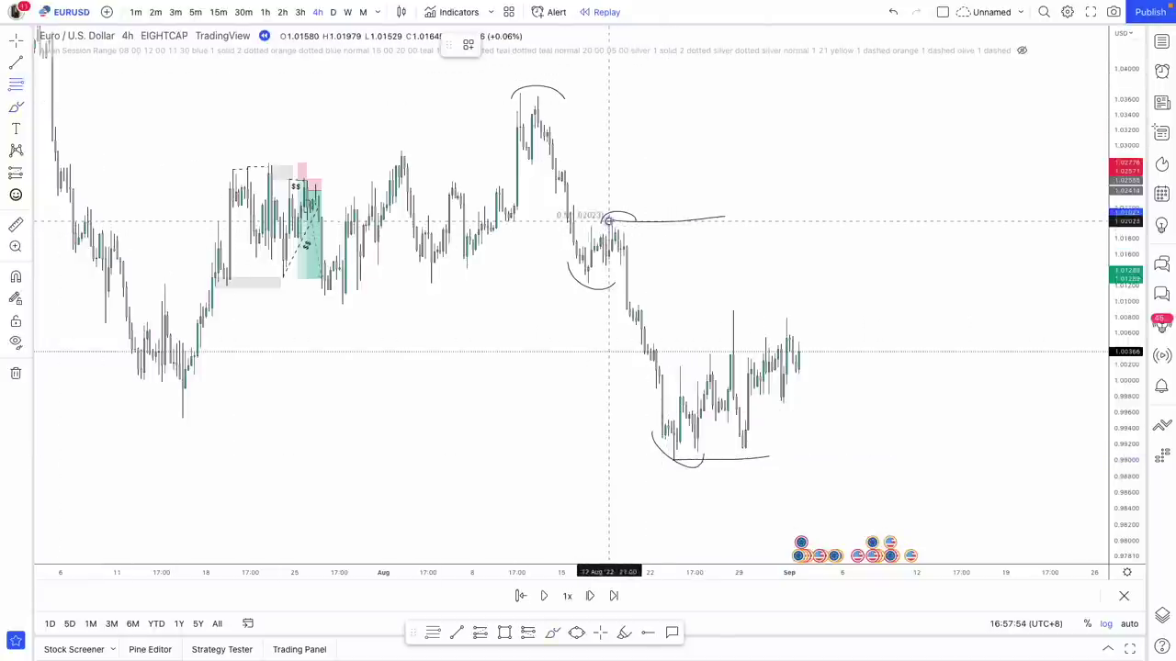
click(712, 458)
click(817, 486)
drag(828, 482, 801, 477)
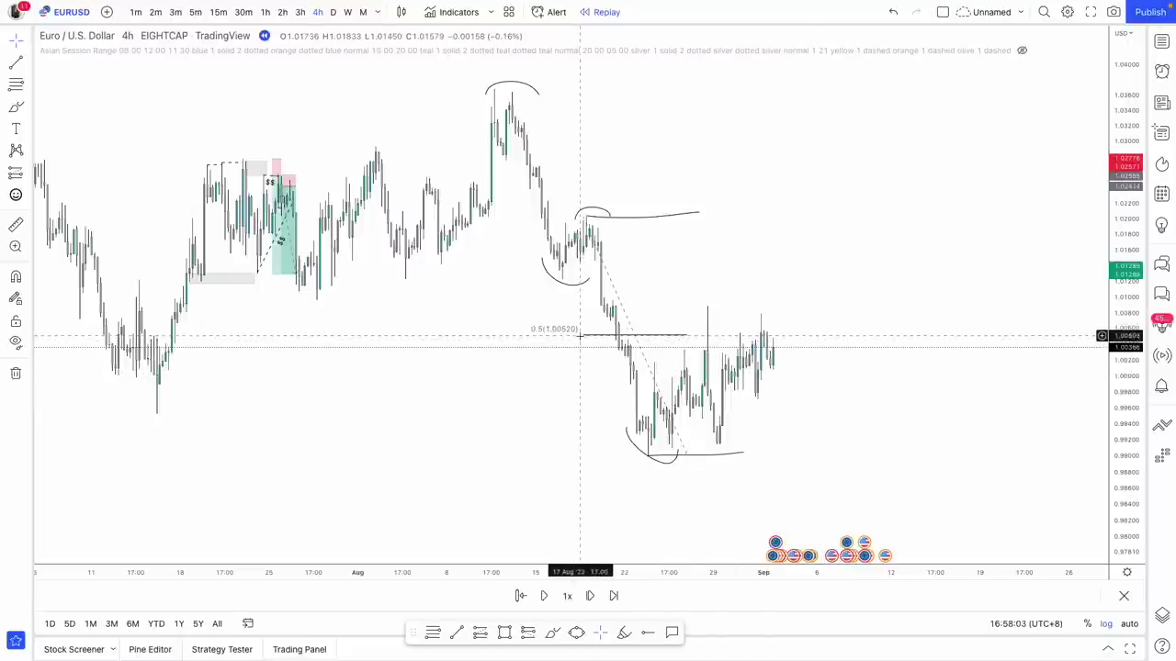
drag(589, 374, 580, 370)
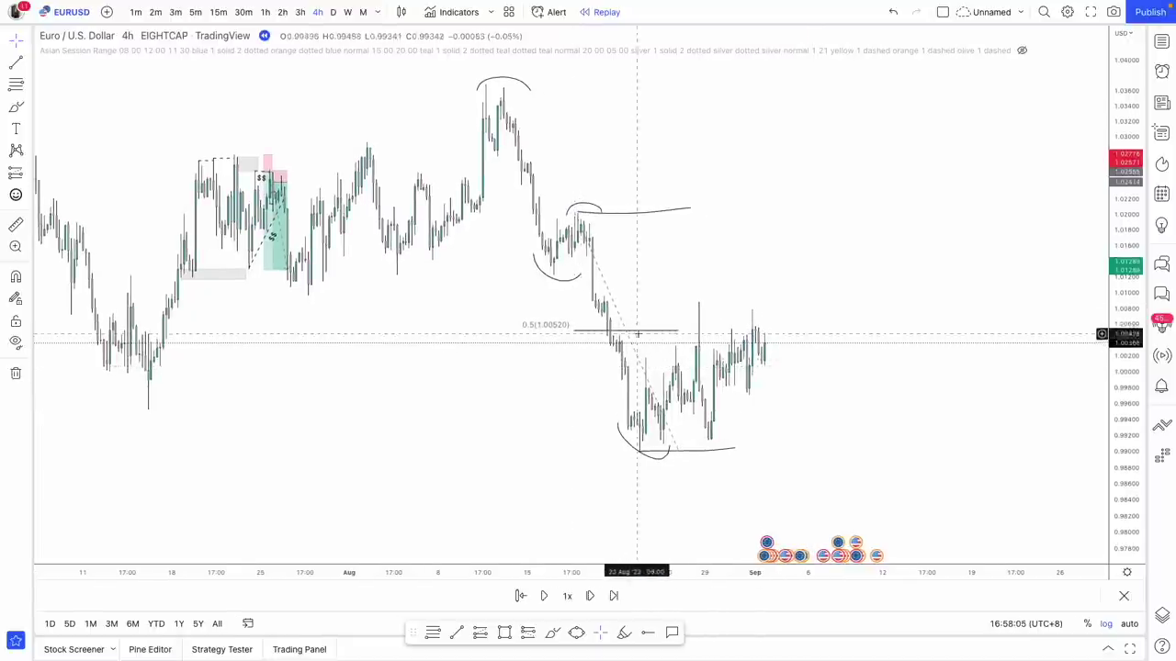
Delete the Fib Retracement and draw a dashed horizontal line from the late-August low past the latest candle.
click(640, 332)
click(589, 45)
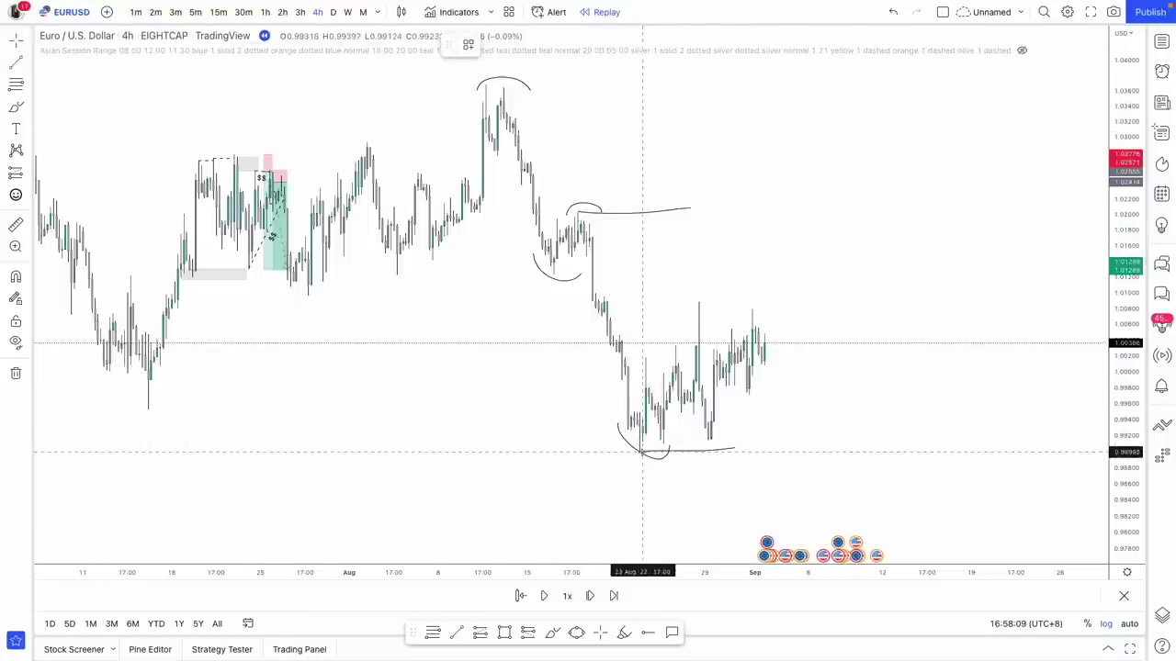
click(640, 450)
click(814, 451)
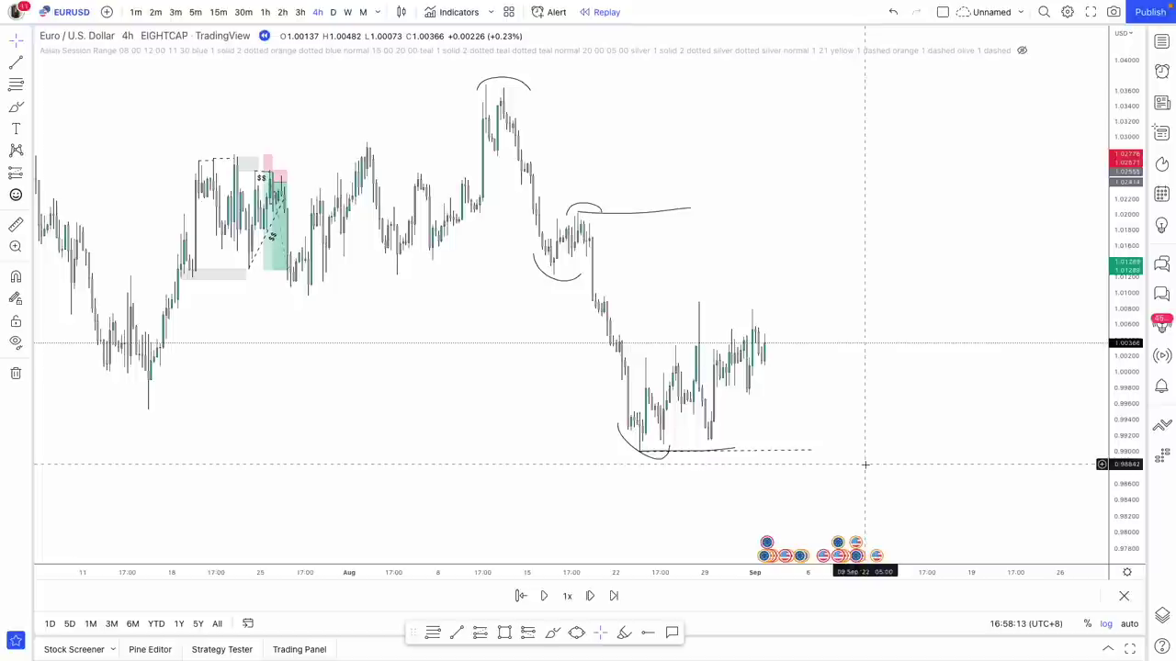
Delete the brush arcs, level strokes and dashed line below the August peak, keeping the arc over the peak.
drag(870, 538, 527, 168)
drag(955, 489, 510, 179)
key(Delete)
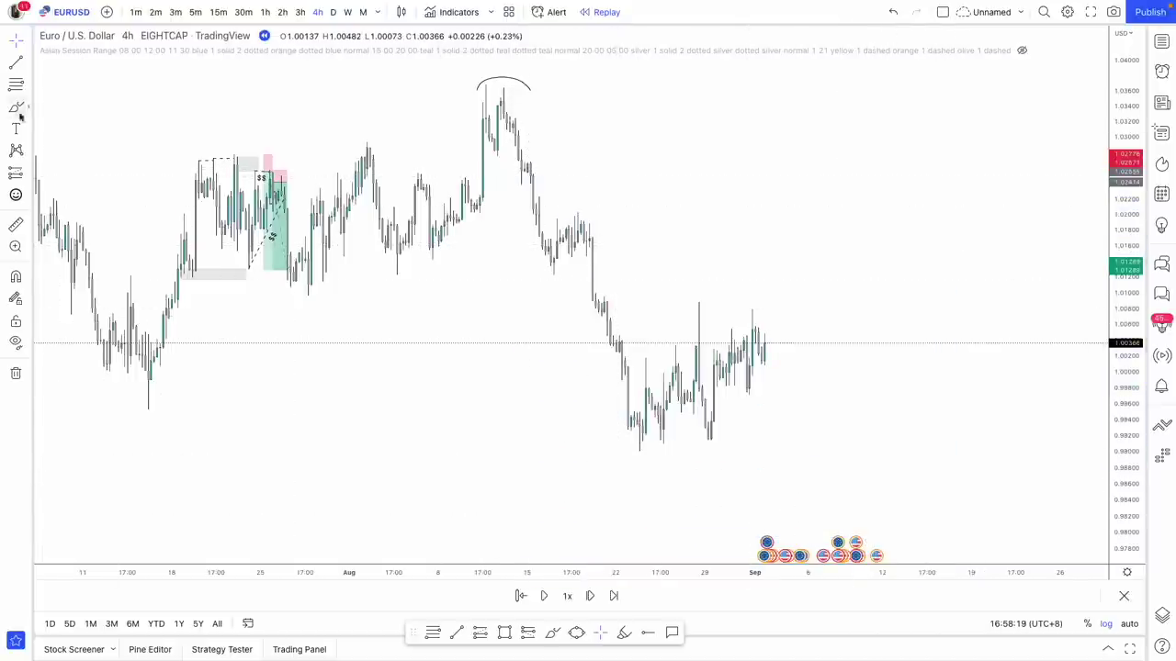
Draw a rectangle over the supply zone from the 19 August candles to the late-August spike, and delete it.
click(20, 115)
click(79, 156)
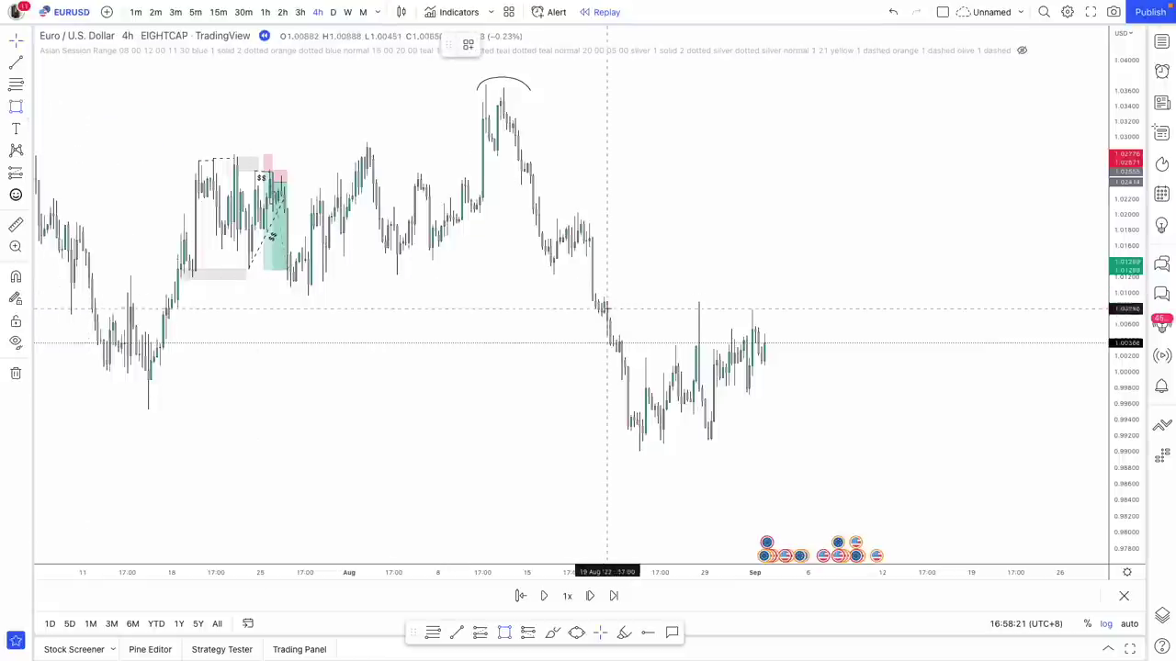
mouse_move(599, 318)
mouse_down()
mouse_move(610, 296)
mouse_move(711, 306)
mouse_up()
click(753, 265)
drag(814, 274, 811, 270)
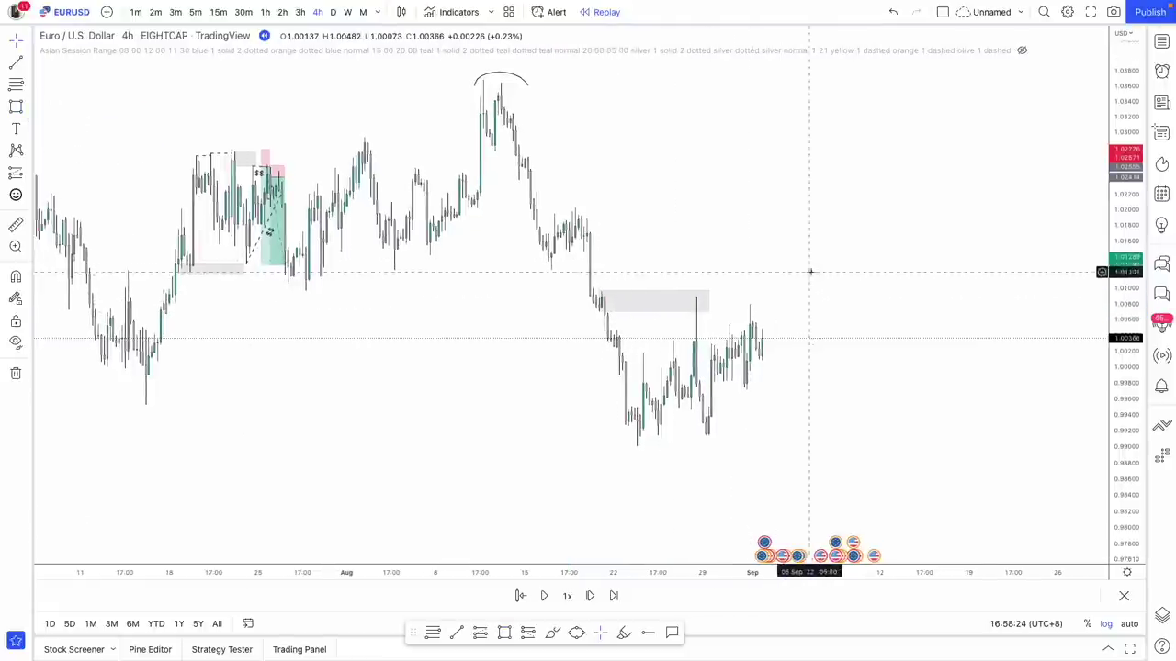
click(706, 304)
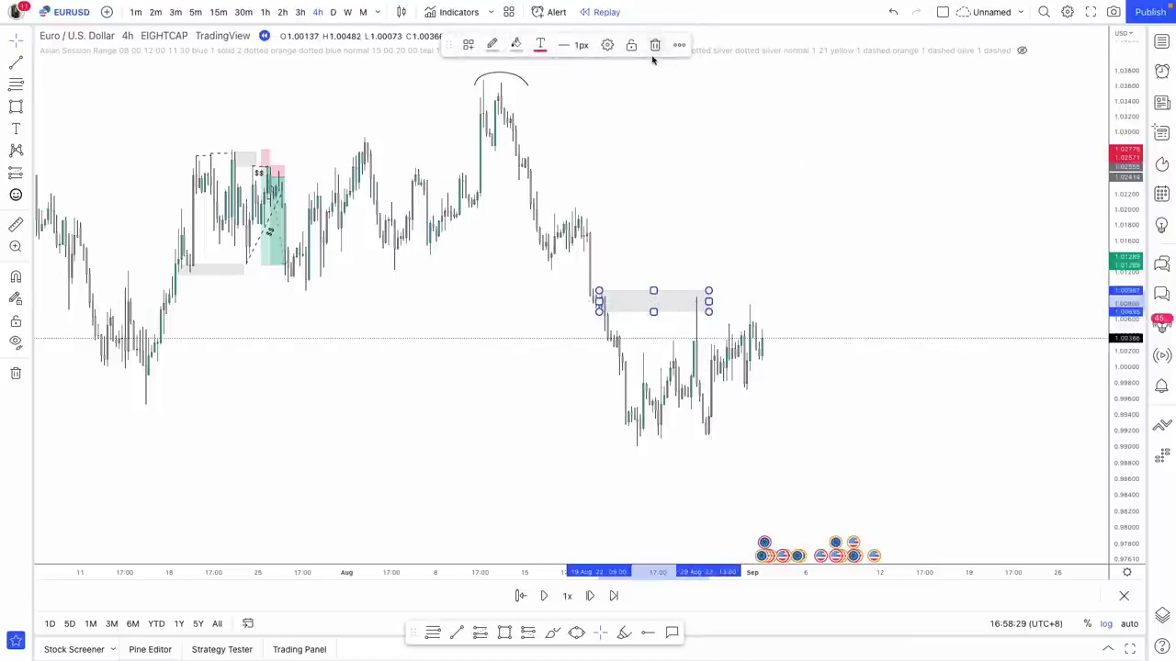
click(655, 45)
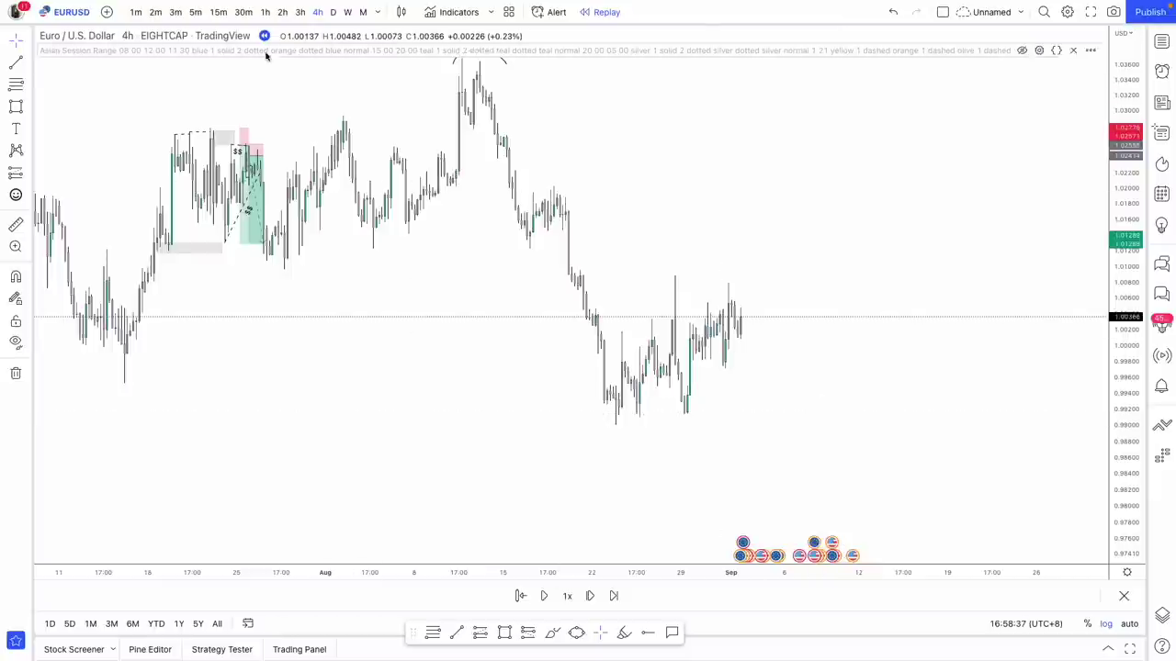
Switch the EURUSD chart to the 30-minute timeframe and rescale it to show the mid-August to September swings.
click(243, 12)
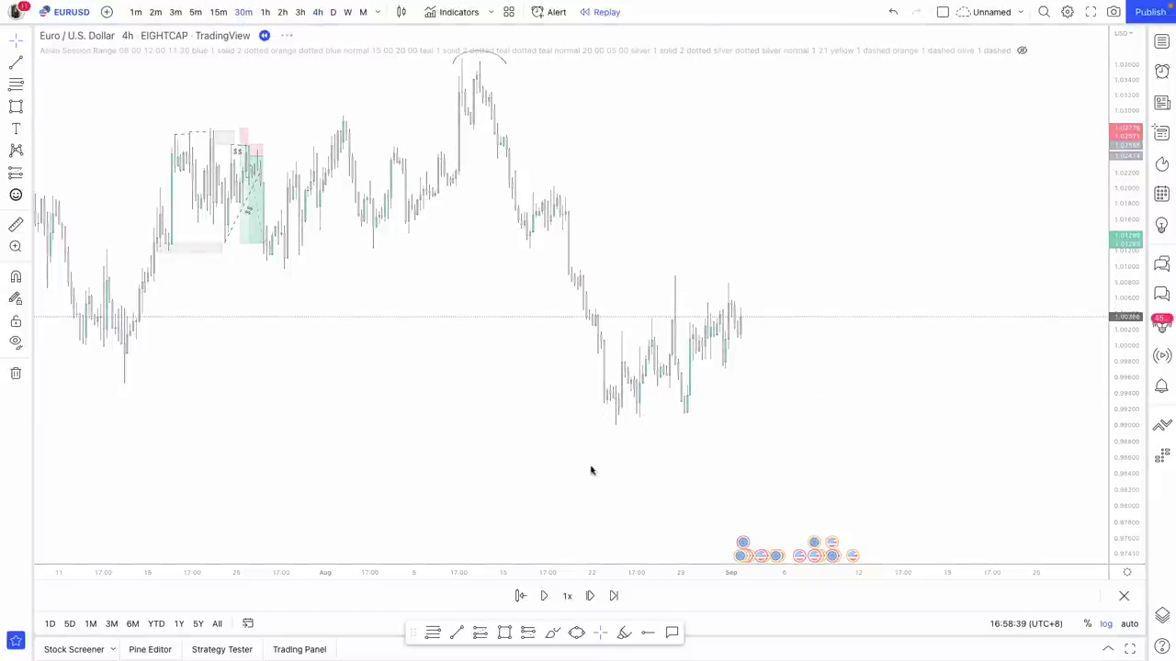
drag(656, 443, 924, 399)
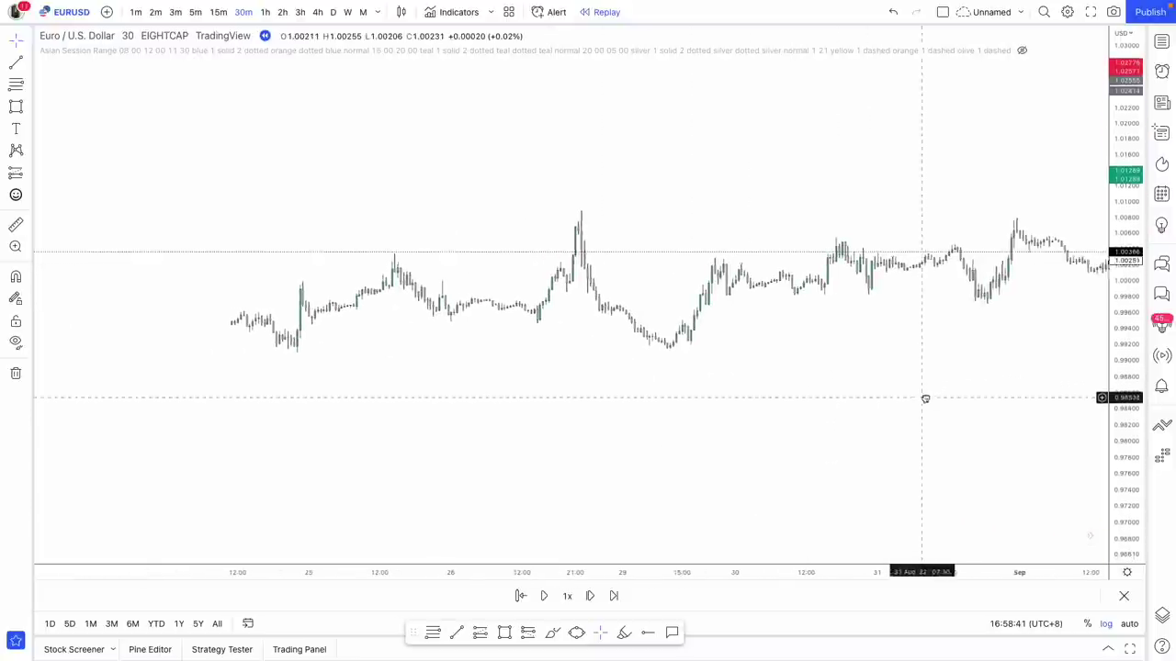
drag(1126, 459, 1129, 373)
drag(861, 579, 946, 575)
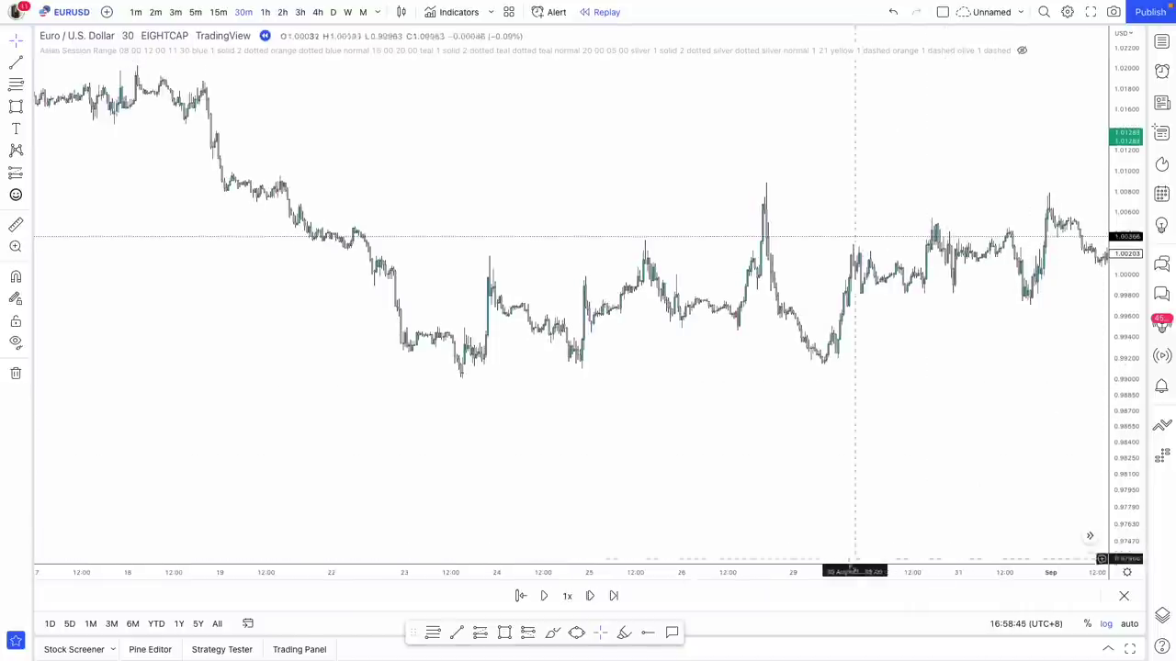
Draw a rectangle over the supply zone from the 19 August candles across to the 26 August spike.
drag(851, 569, 879, 571)
drag(848, 513, 721, 510)
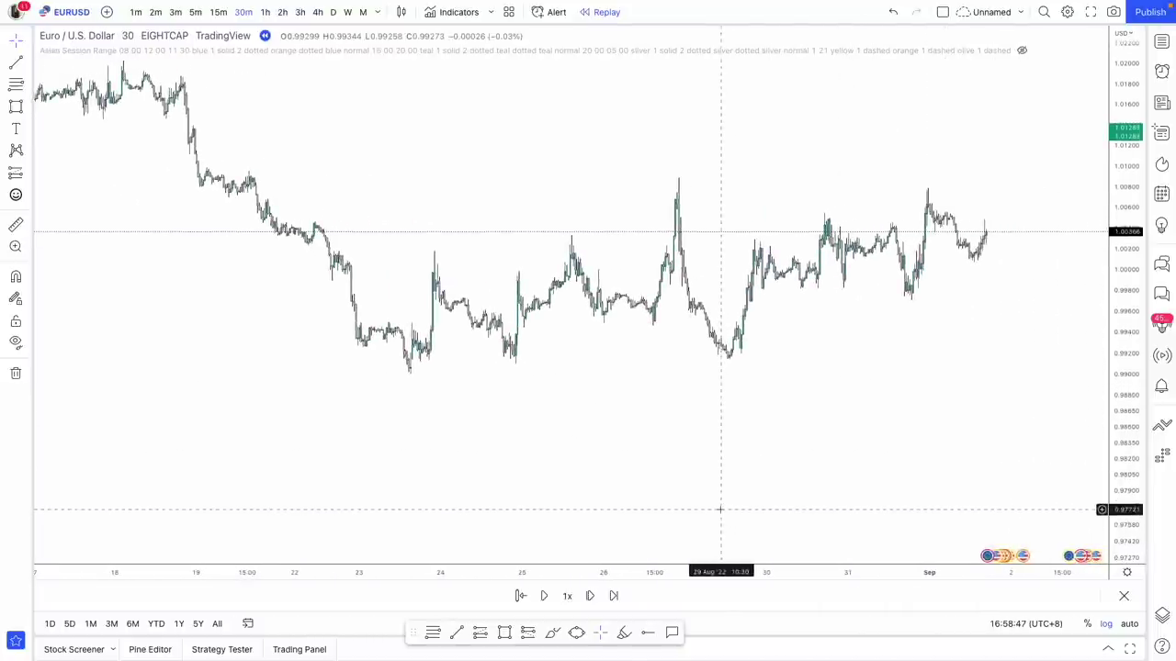
drag(735, 459, 721, 463)
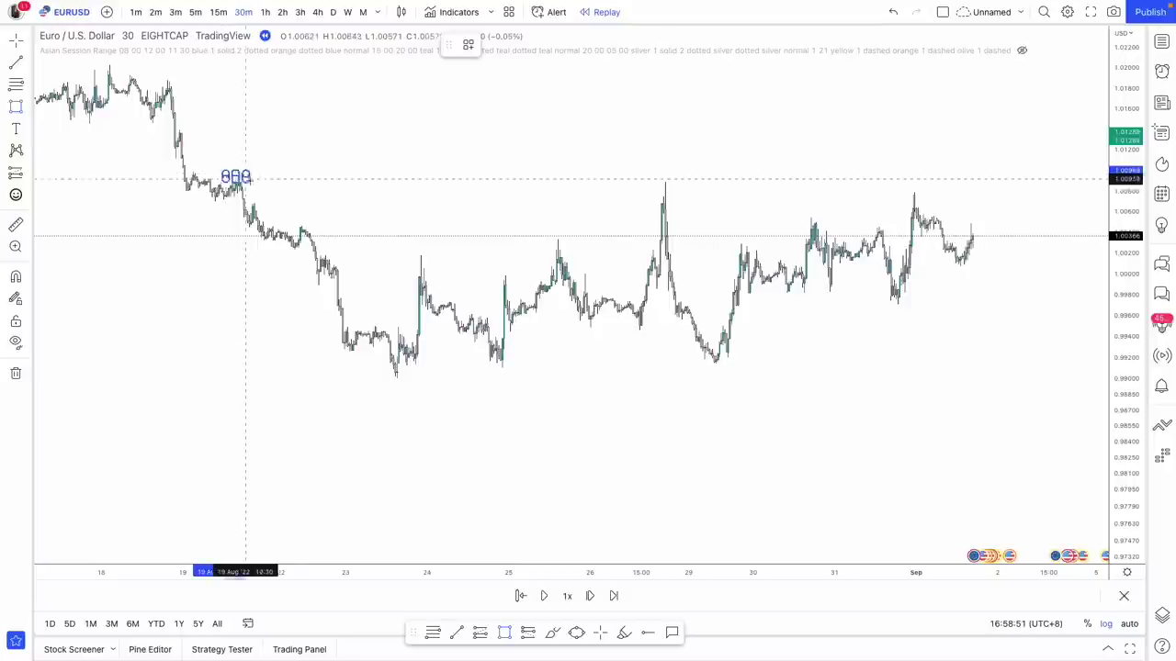
click(258, 198)
drag(259, 186, 667, 185)
click(692, 189)
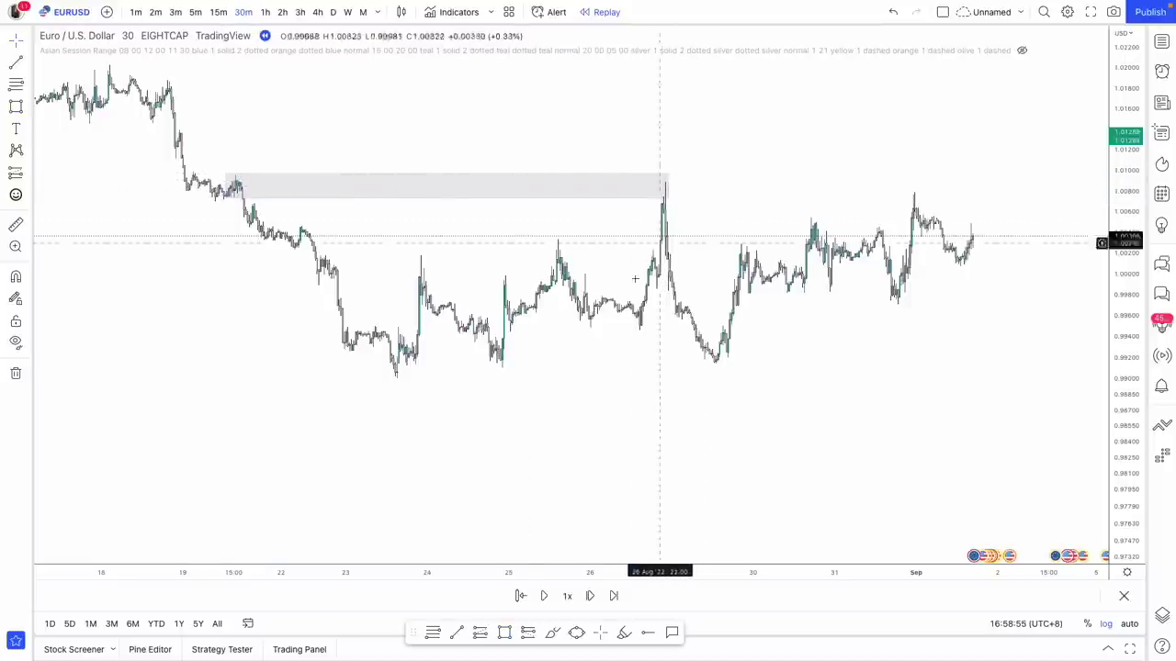
Brush arcs under the 23 and 24 August lows and over the 23 August peak, with short level strokes at the first low.
drag(659, 569, 564, 569)
drag(553, 508, 673, 527)
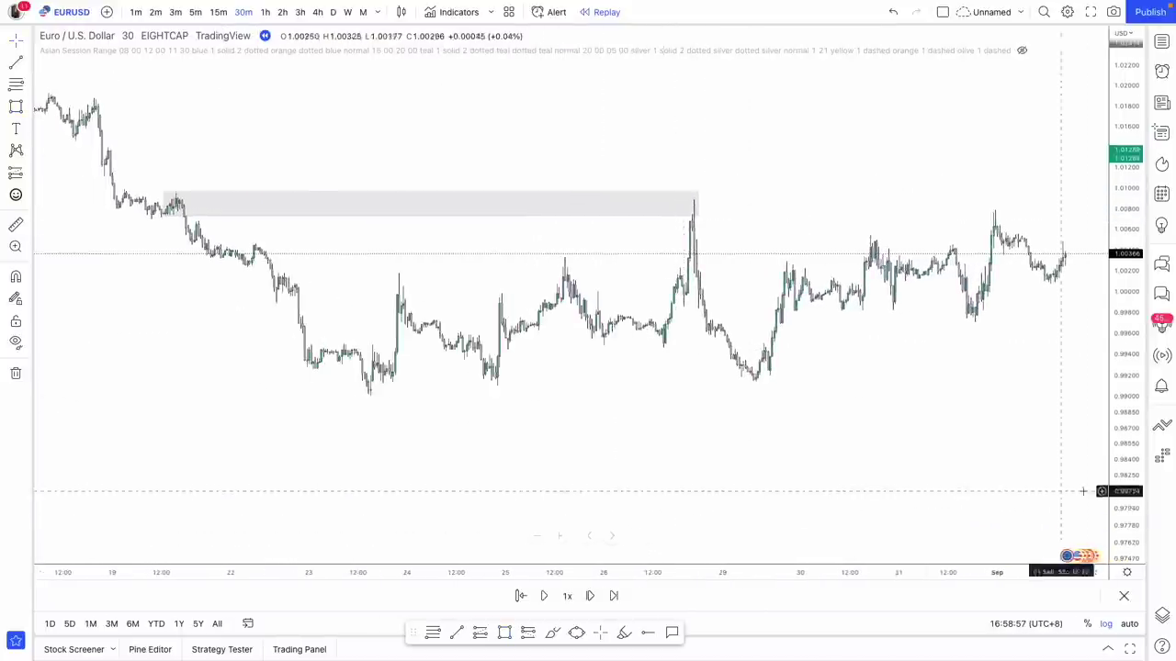
click(22, 106)
click(55, 108)
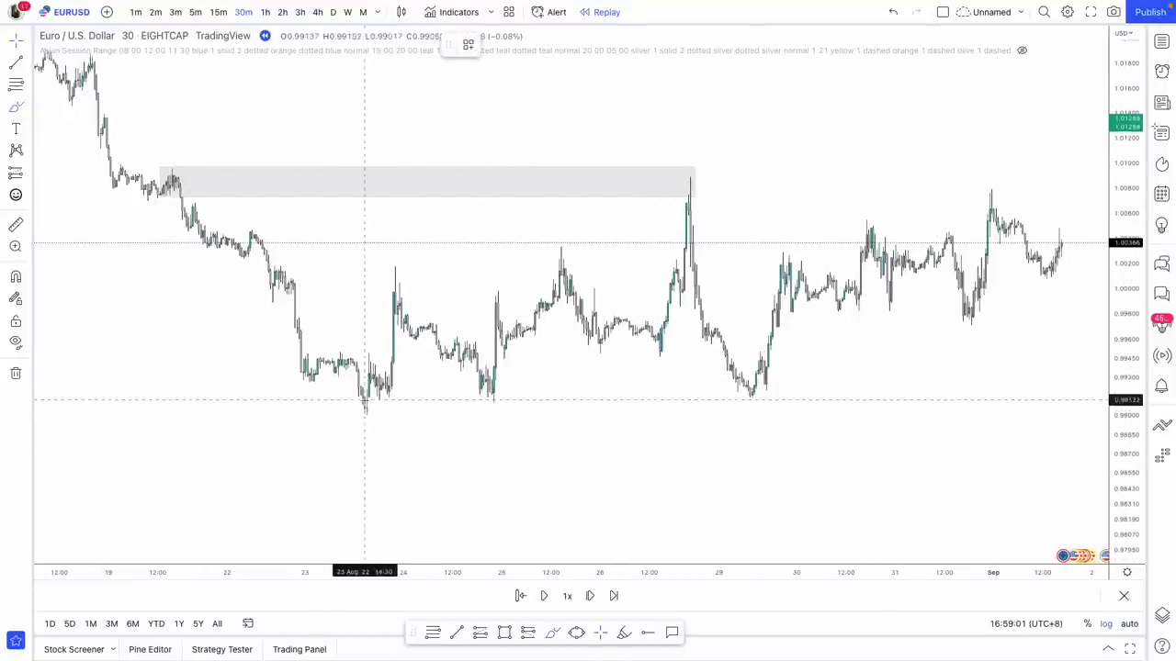
mouse_move(365, 404)
mouse_down()
mouse_move(352, 407)
mouse_move(370, 420)
mouse_move(390, 404)
mouse_up()
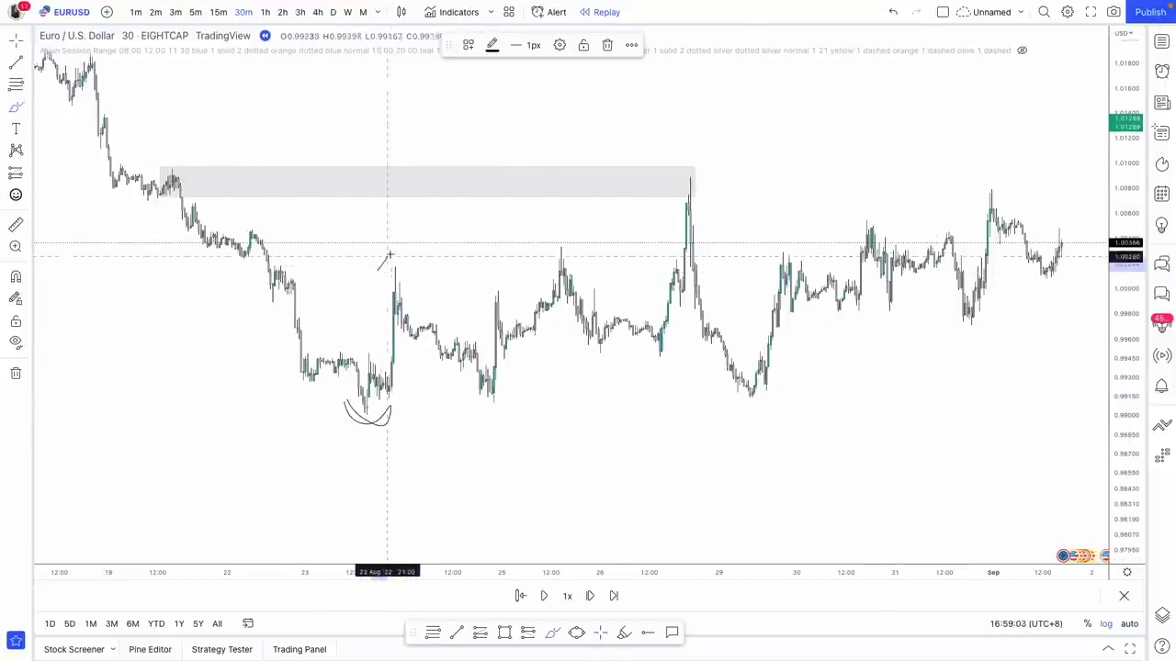
drag(388, 256, 416, 268)
mouse_move(476, 376)
mouse_down()
mouse_move(499, 407)
mouse_move(475, 399)
mouse_up()
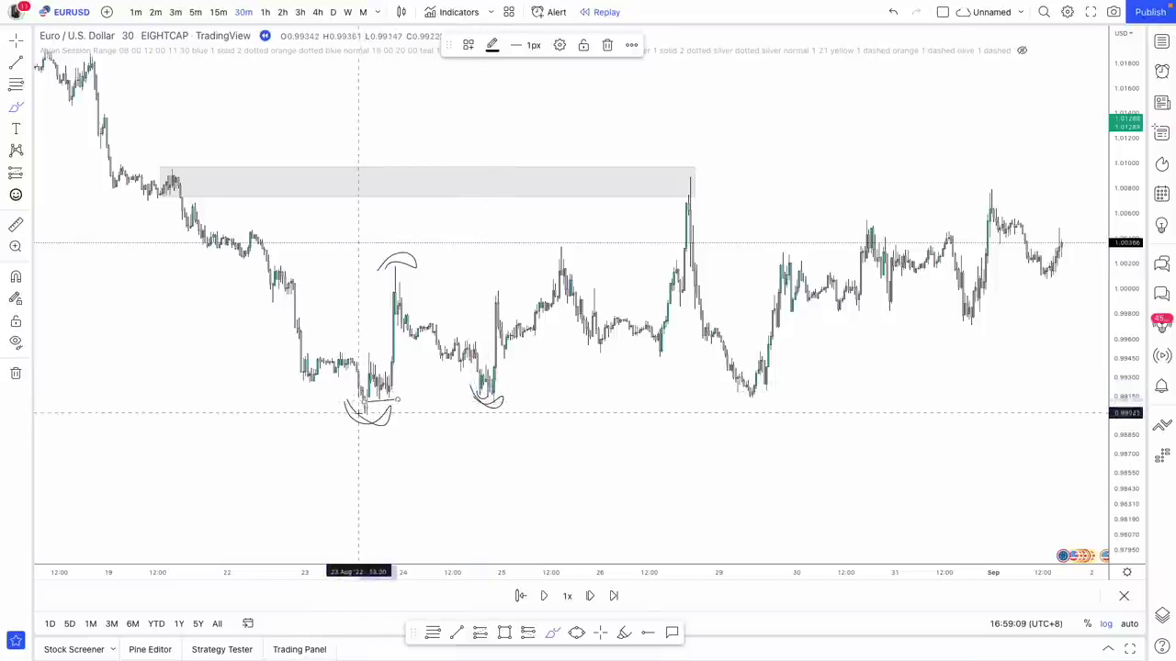
drag(359, 408, 398, 402)
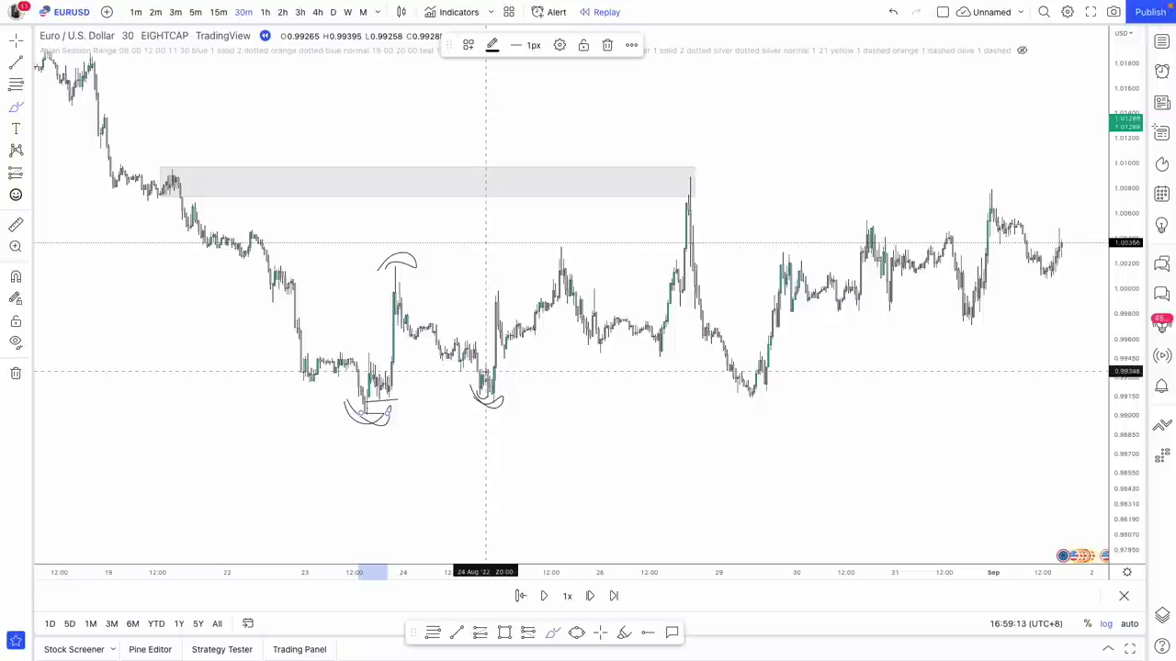
Brush a circle at the 25 August high joined to the 23 August peak, plus arcs at the 26 August low and spike.
mouse_move(564, 241)
mouse_down()
mouse_move(543, 241)
mouse_move(567, 247)
mouse_up()
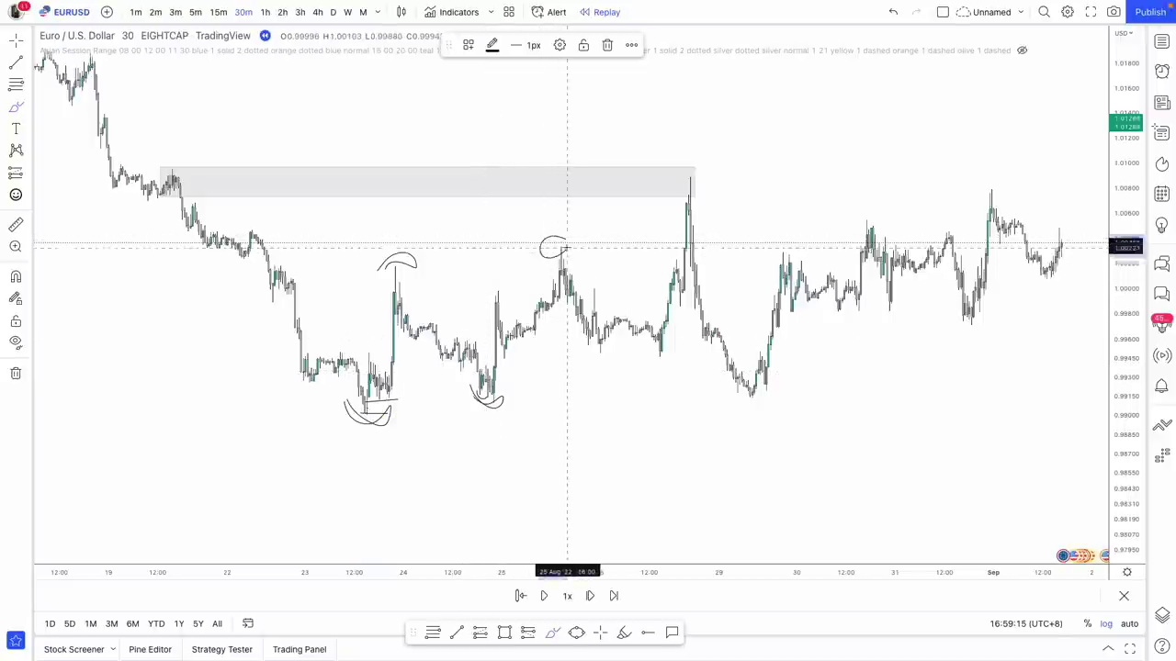
drag(394, 264, 543, 261)
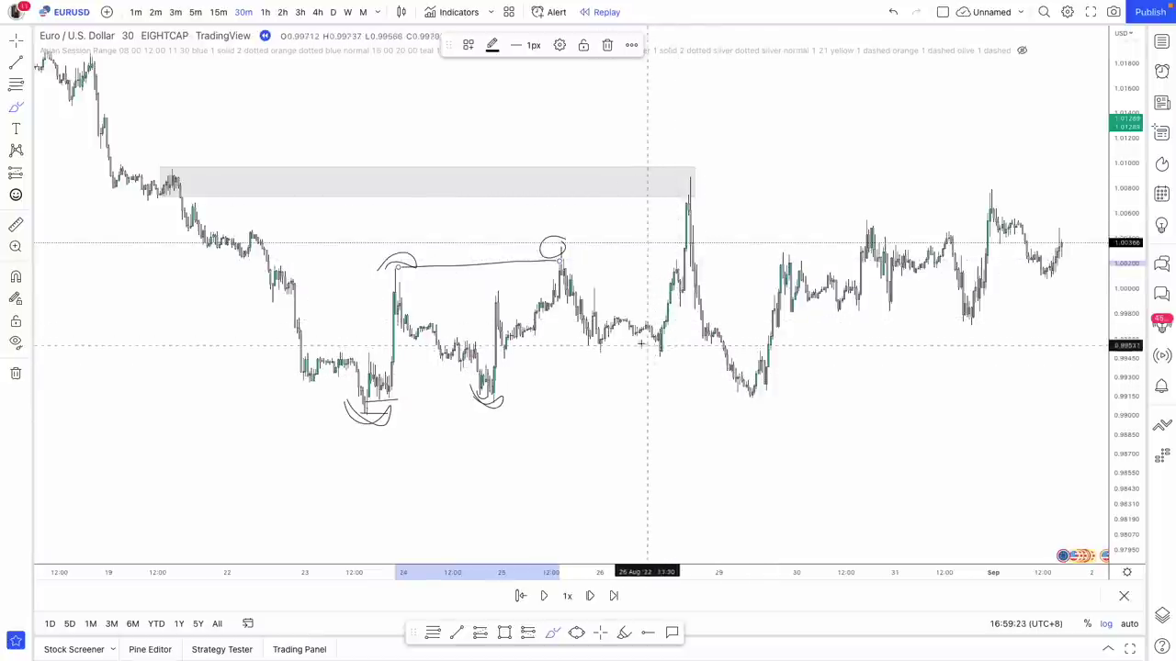
mouse_move(647, 350)
mouse_down()
mouse_move(668, 355)
mouse_move(649, 351)
mouse_up()
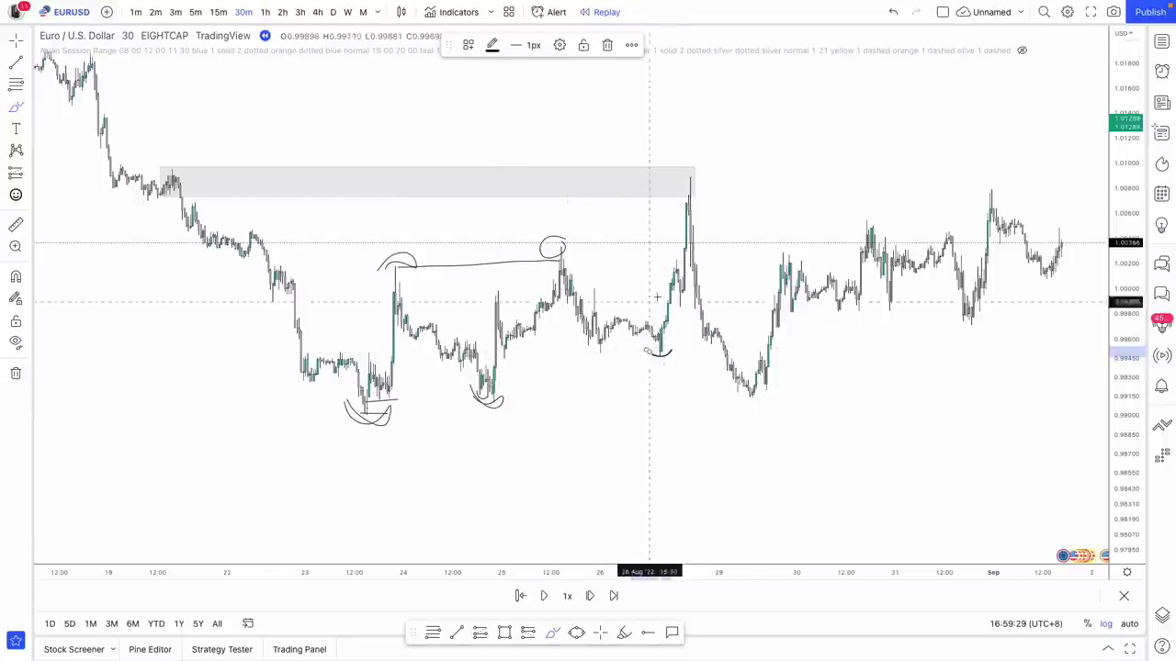
mouse_move(671, 180)
mouse_down()
mouse_move(706, 182)
mouse_move(671, 174)
mouse_up()
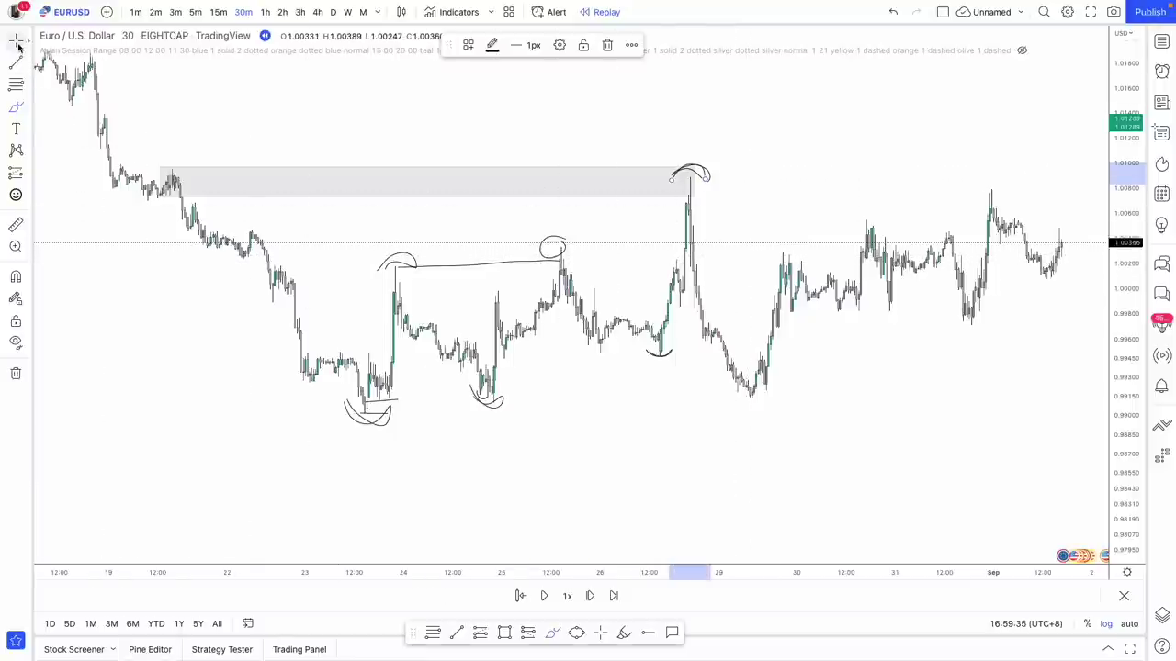
click(647, 413)
Draw a dashed horizontal line from the 26 August low to the 29 August candles that break below it.
drag(690, 420, 659, 425)
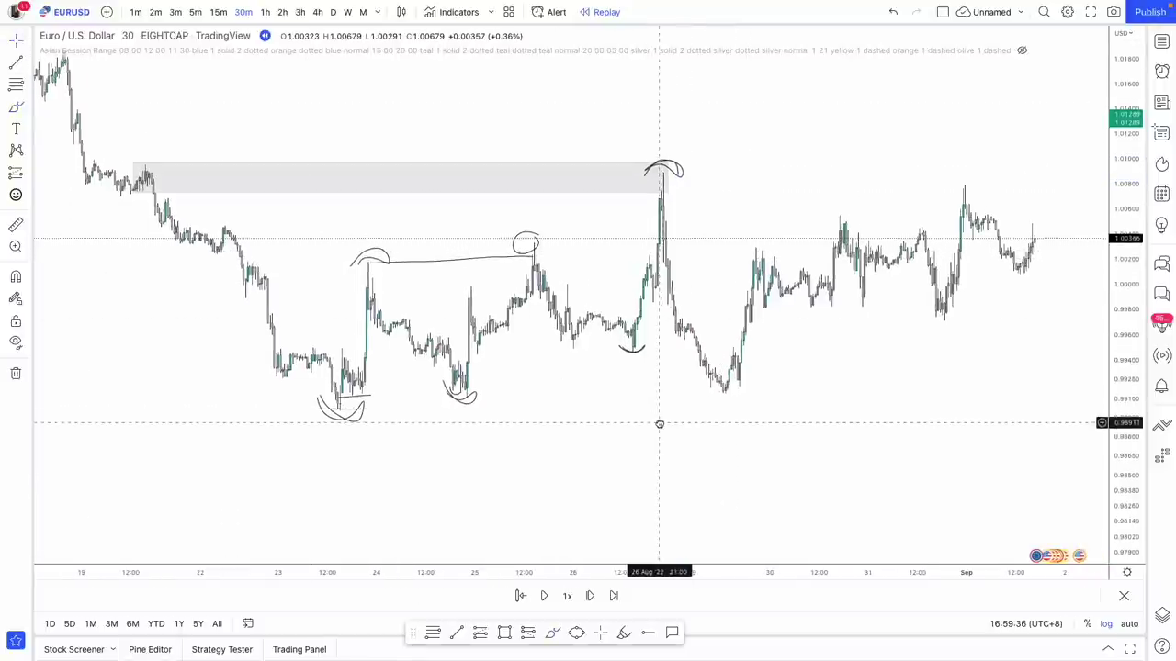
click(189, 184)
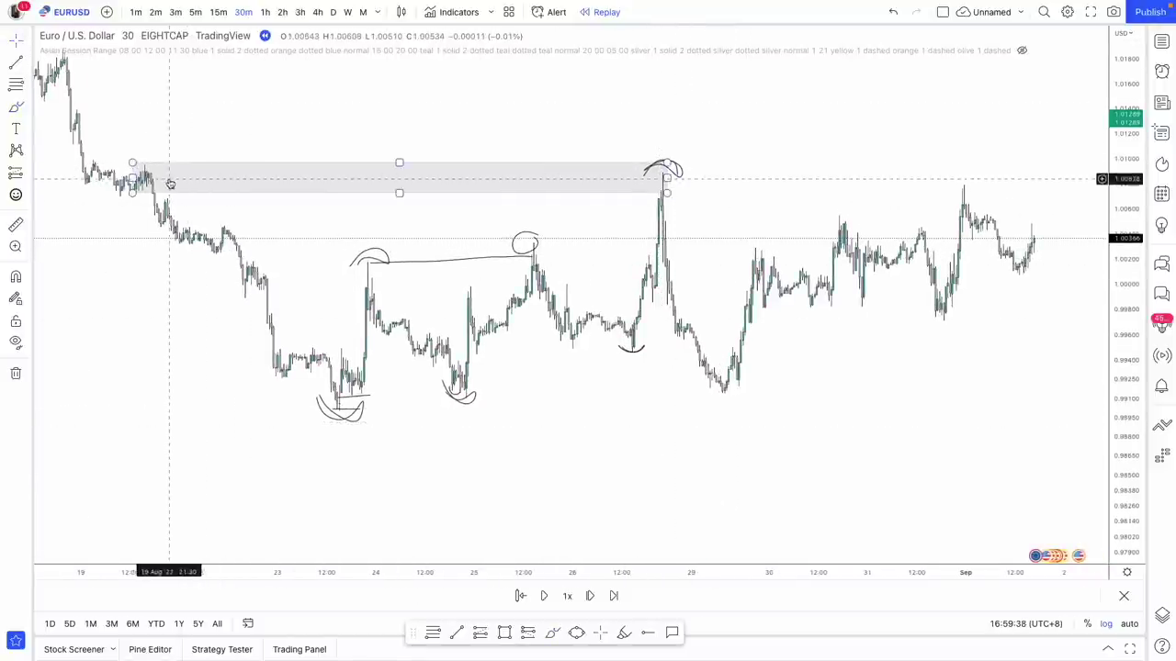
click(170, 173)
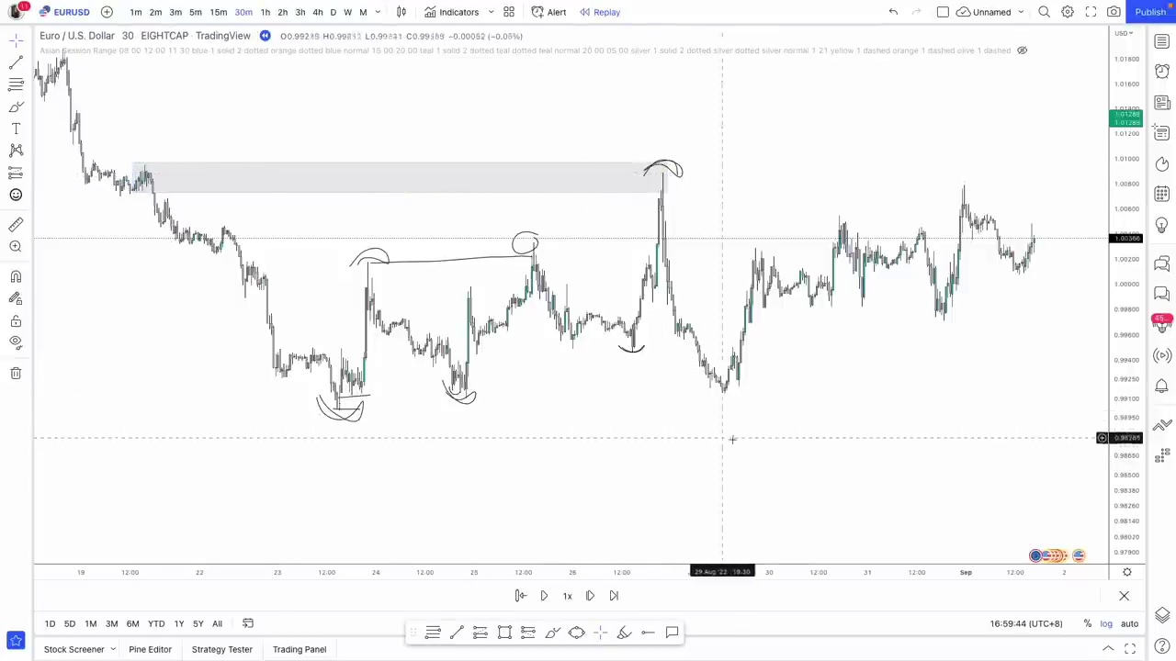
drag(769, 432, 735, 428)
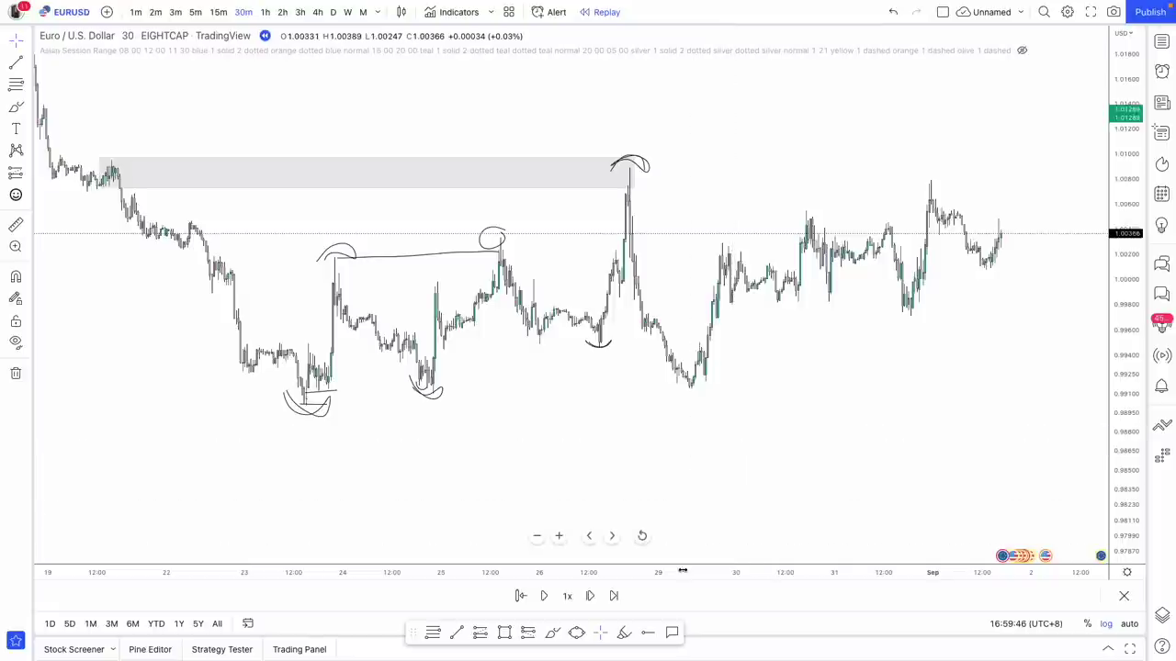
drag(683, 571, 604, 570)
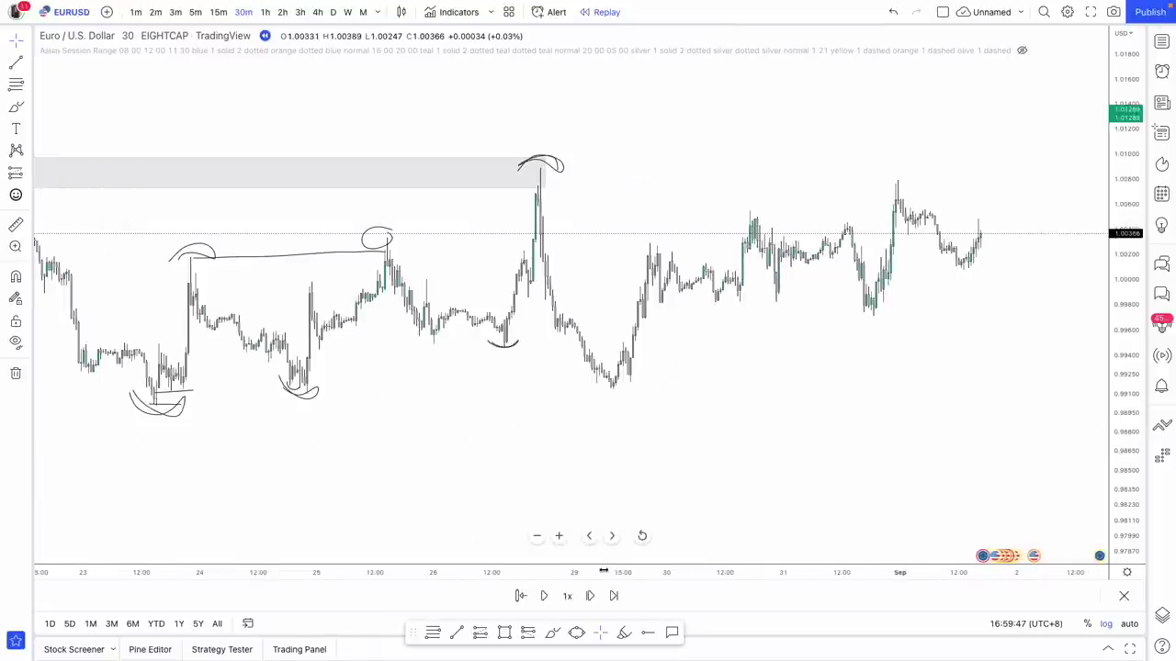
click(20, 72)
click(503, 346)
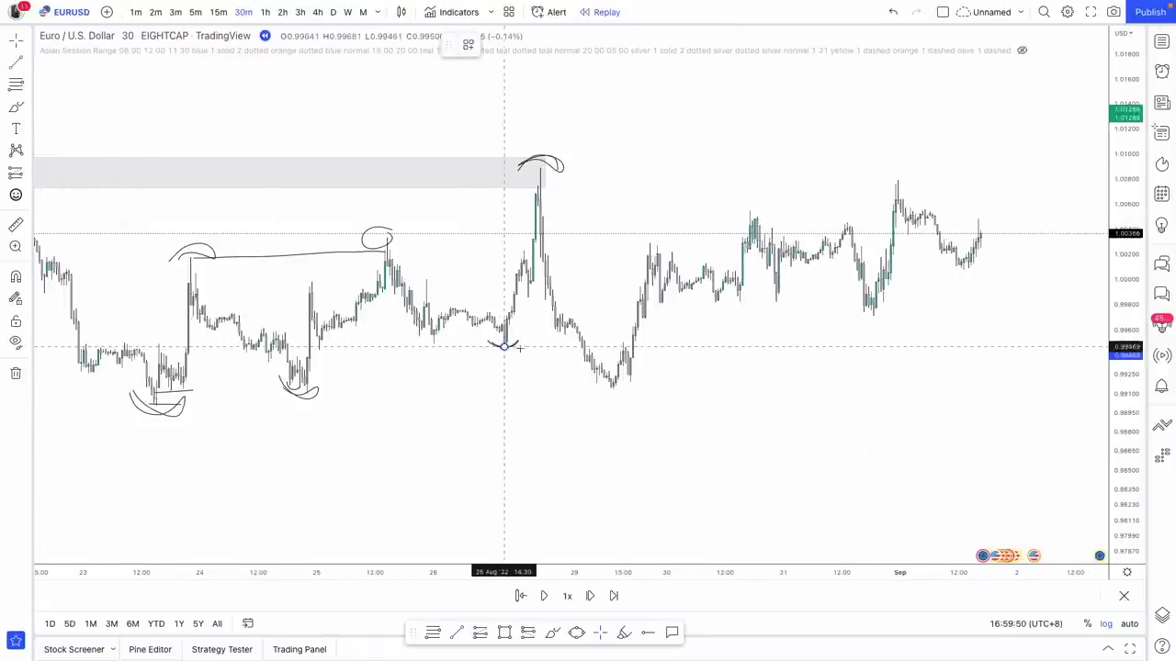
click(581, 347)
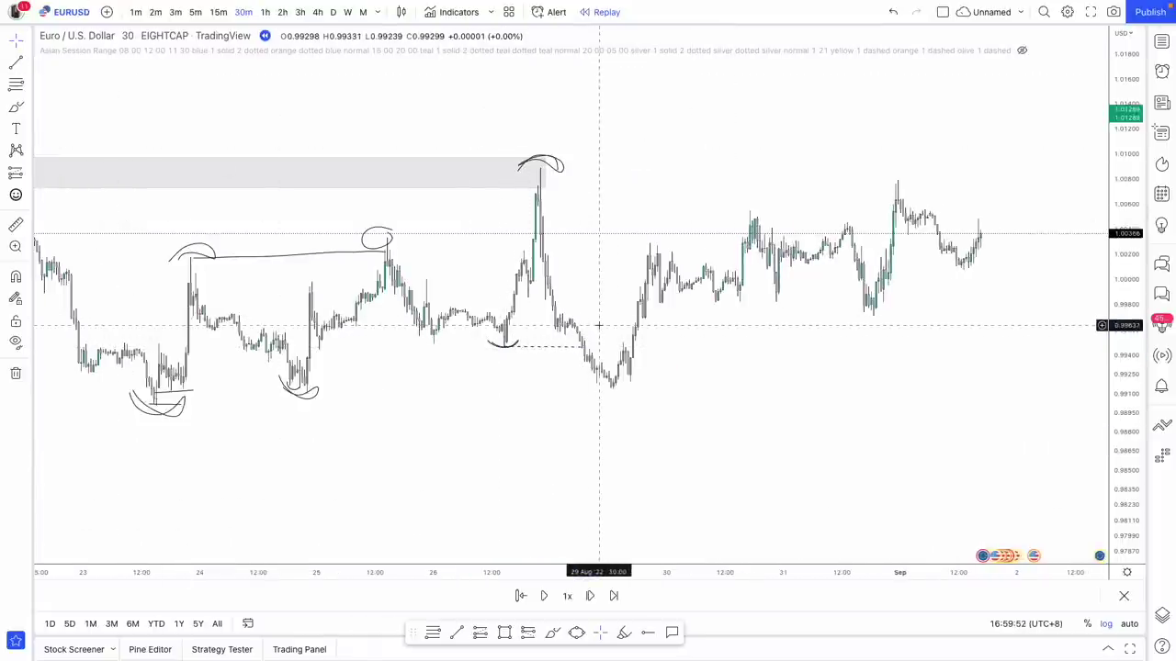
Draw a rectangle over the supply zone at the 26 August spike and extend it to the 1 September high.
drag(656, 484, 688, 504)
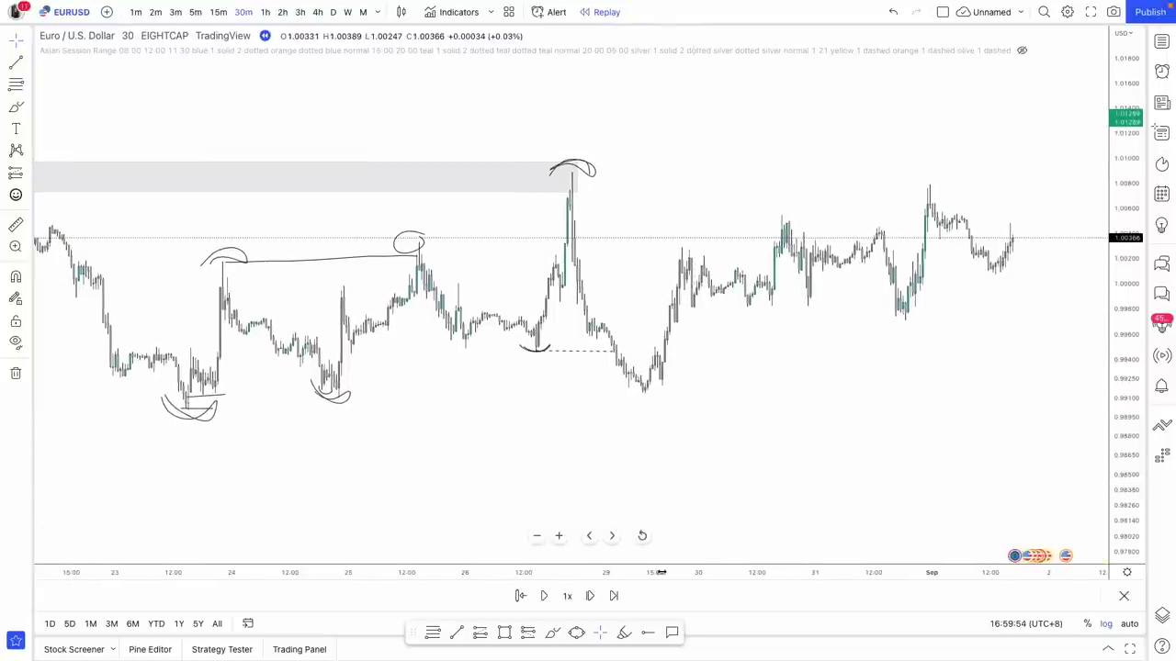
drag(662, 572, 725, 572)
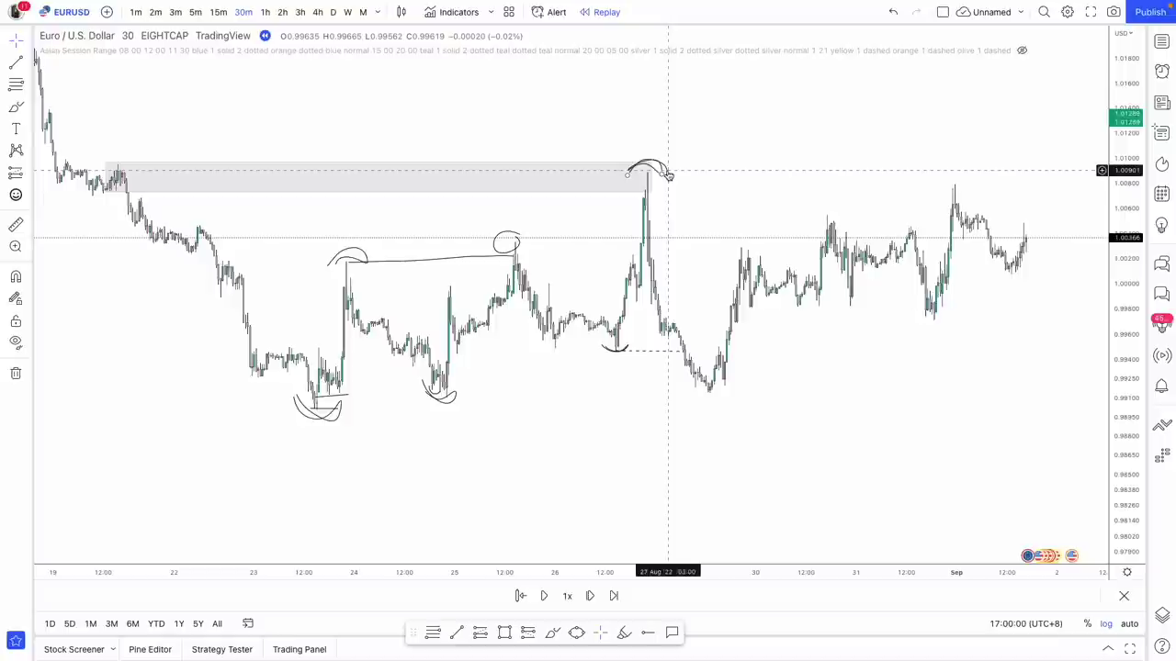
drag(917, 391, 874, 388)
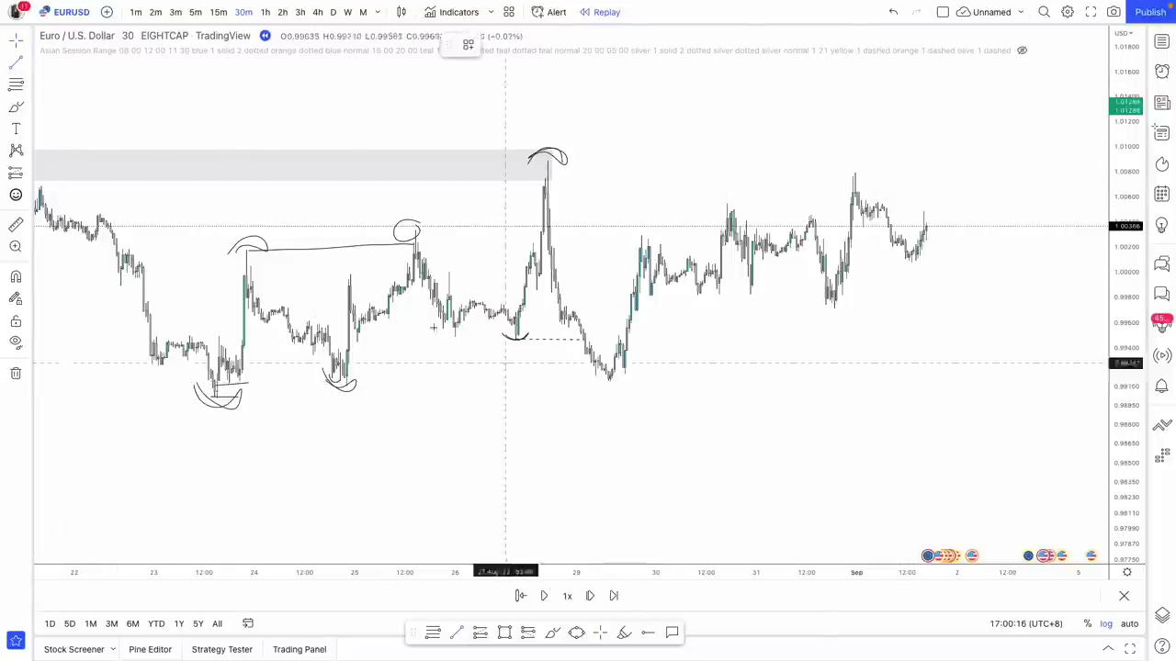
click(14, 108)
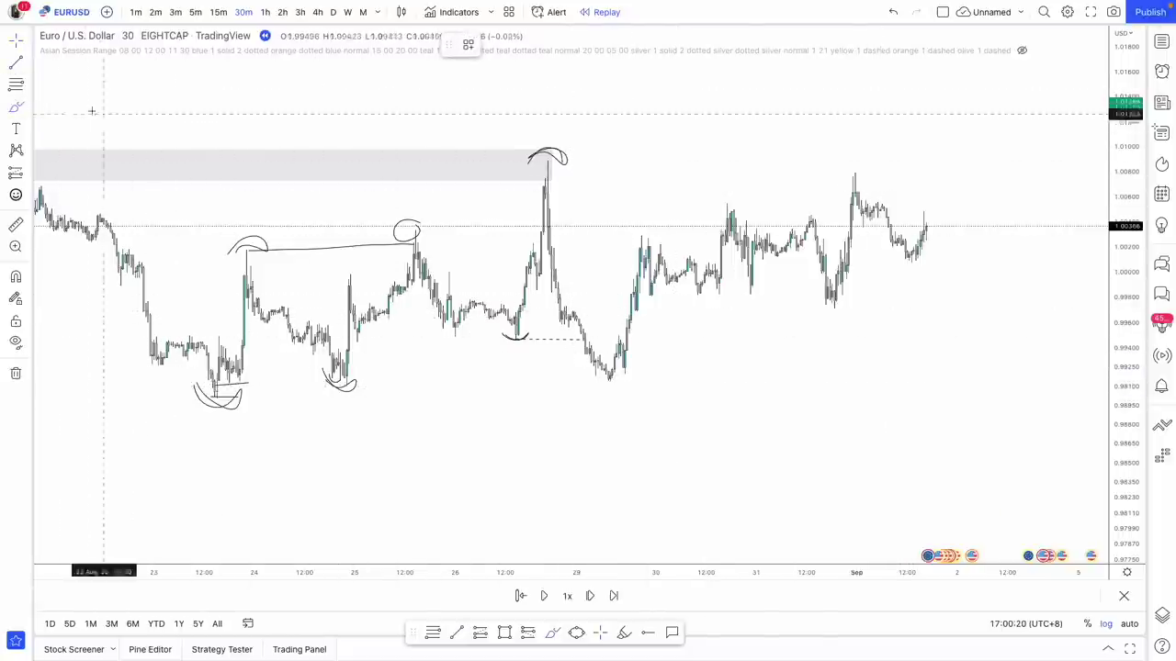
click(30, 108)
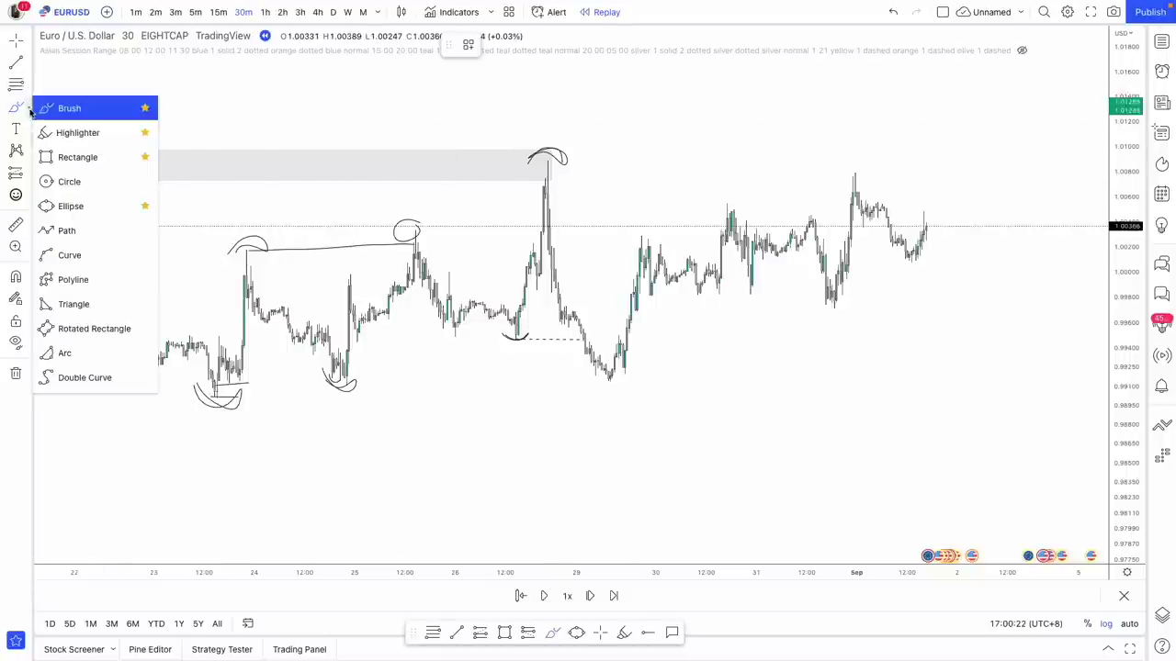
click(69, 157)
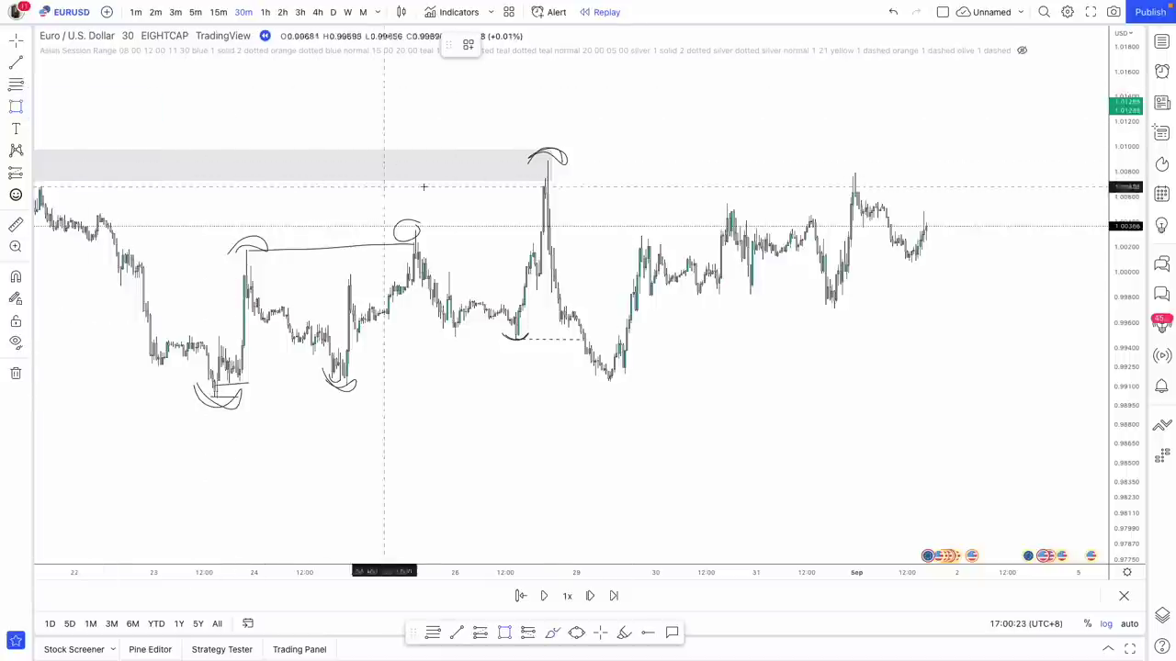
click(549, 194)
click(577, 158)
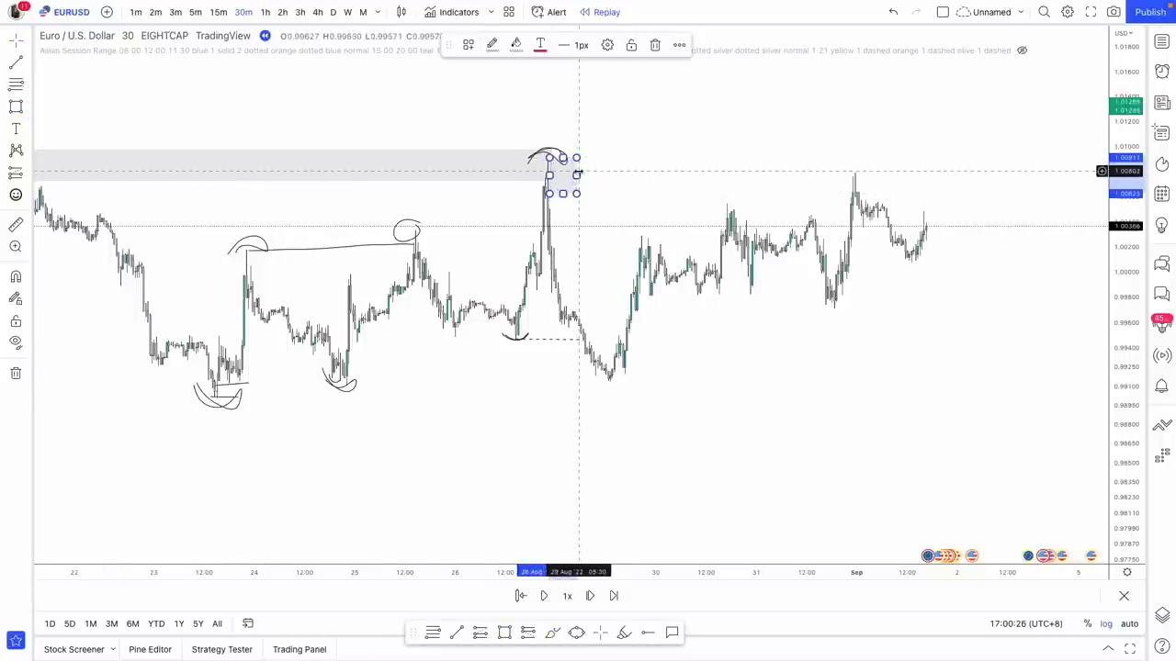
drag(577, 174, 859, 174)
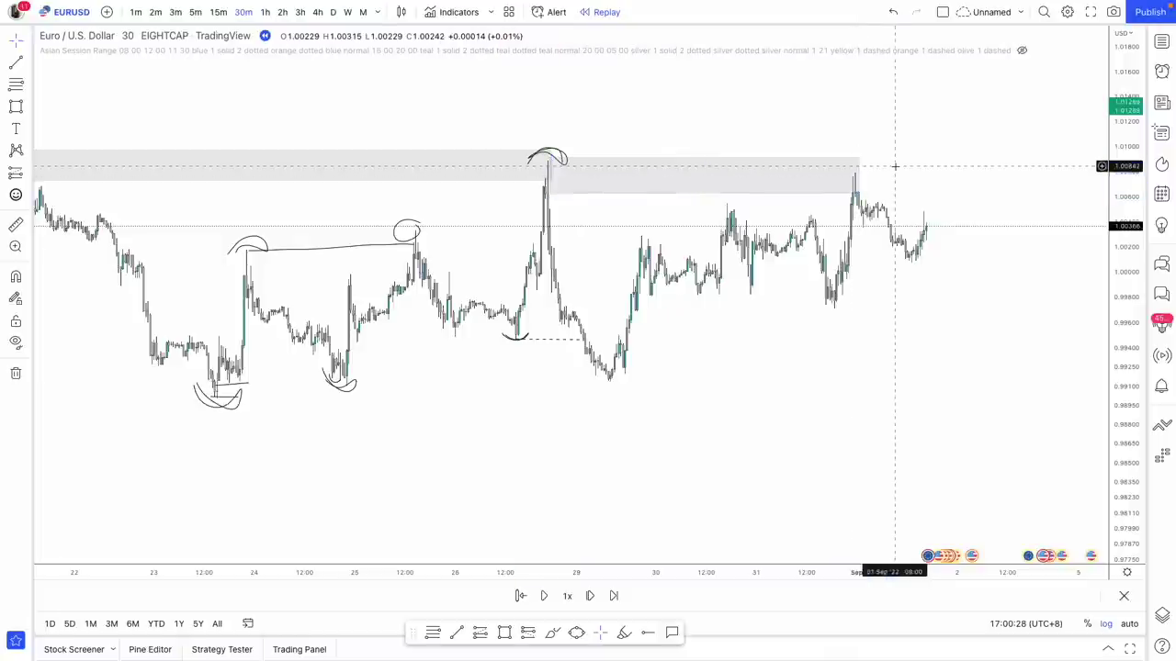
click(551, 161)
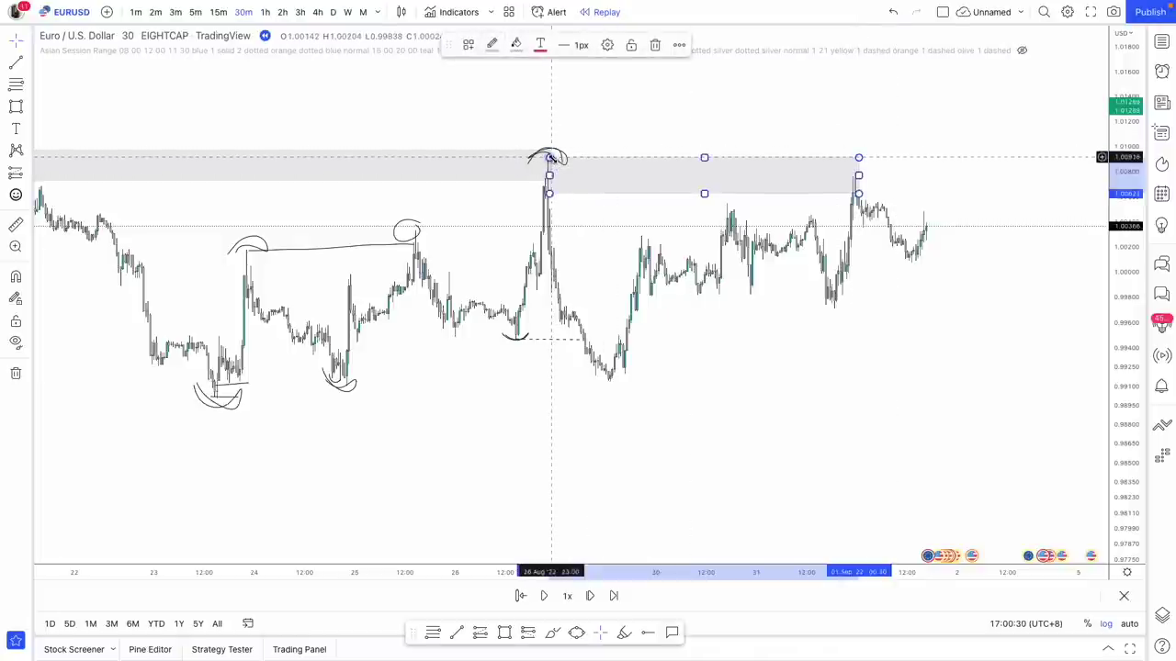
Draw a dashed horizontal line under the equal lows from 29 August to 30 August.
drag(722, 116, 630, 119)
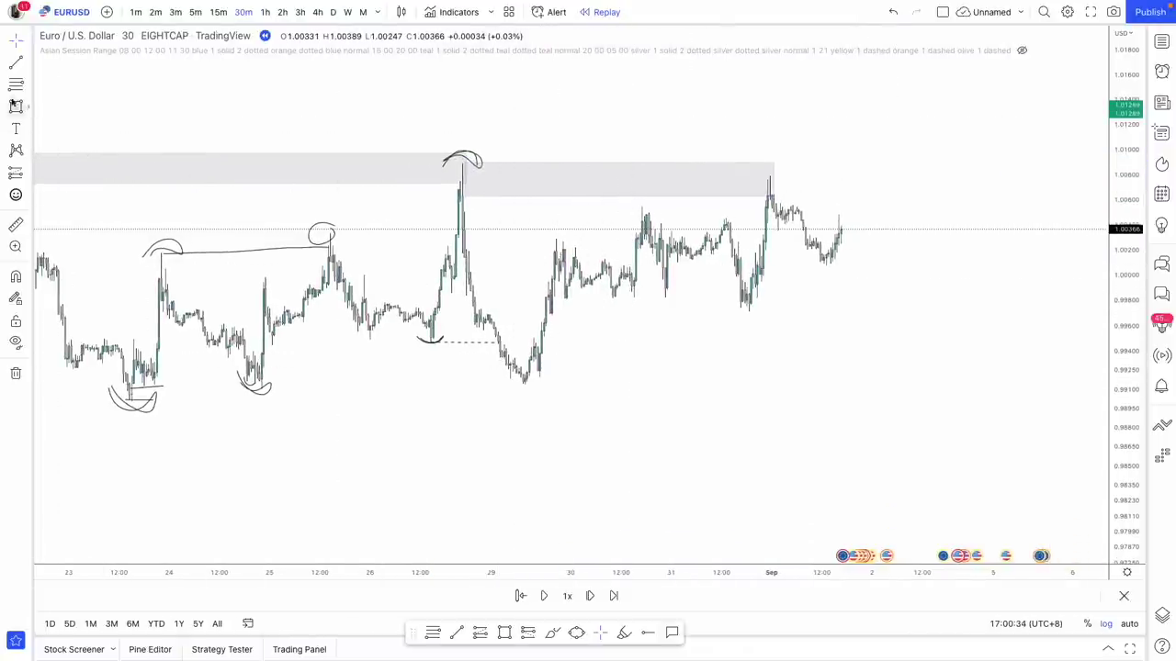
click(563, 300)
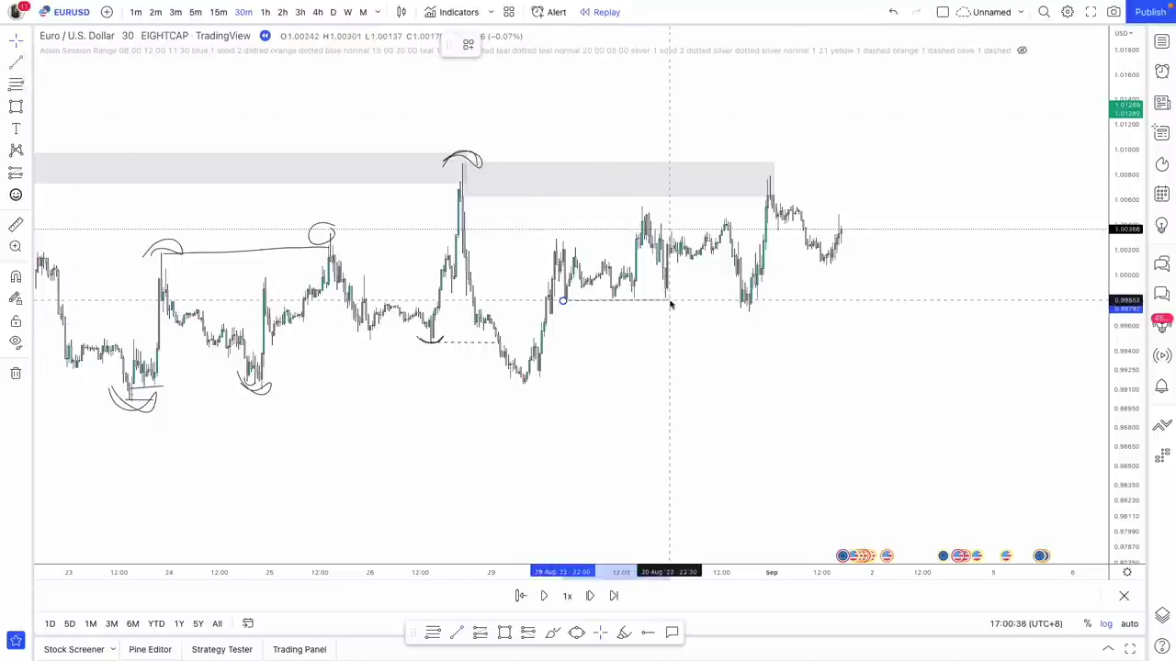
click(670, 304)
Draw a second dashed line from the 30 August low to the 31 August drop, and delete it.
drag(704, 334, 629, 342)
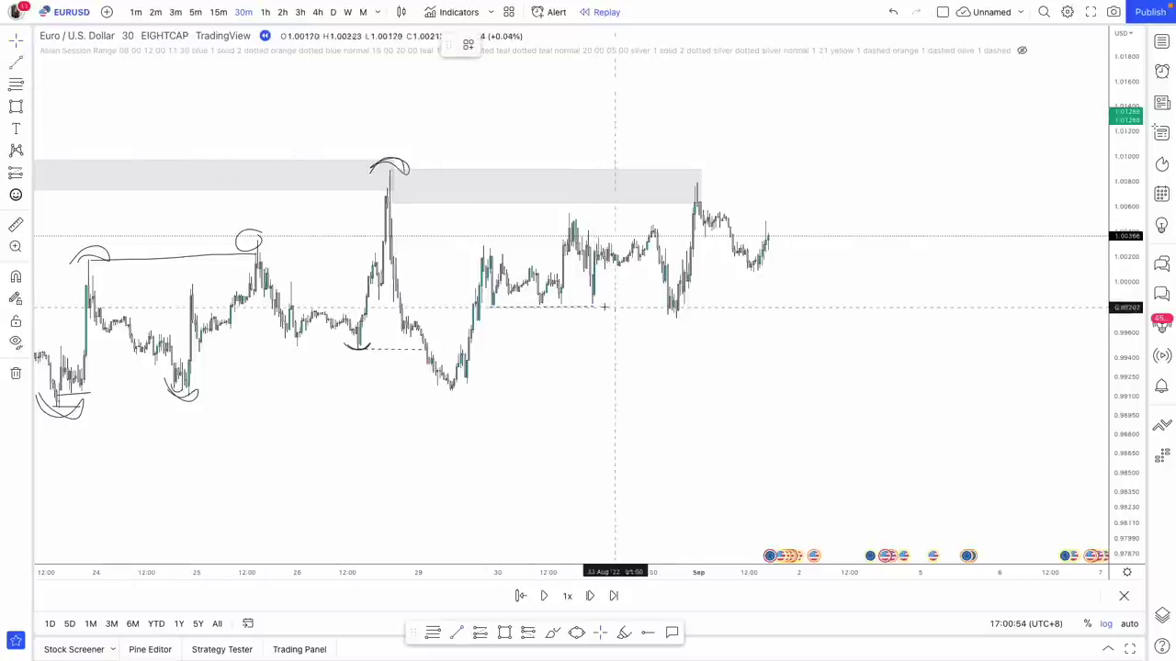
click(589, 305)
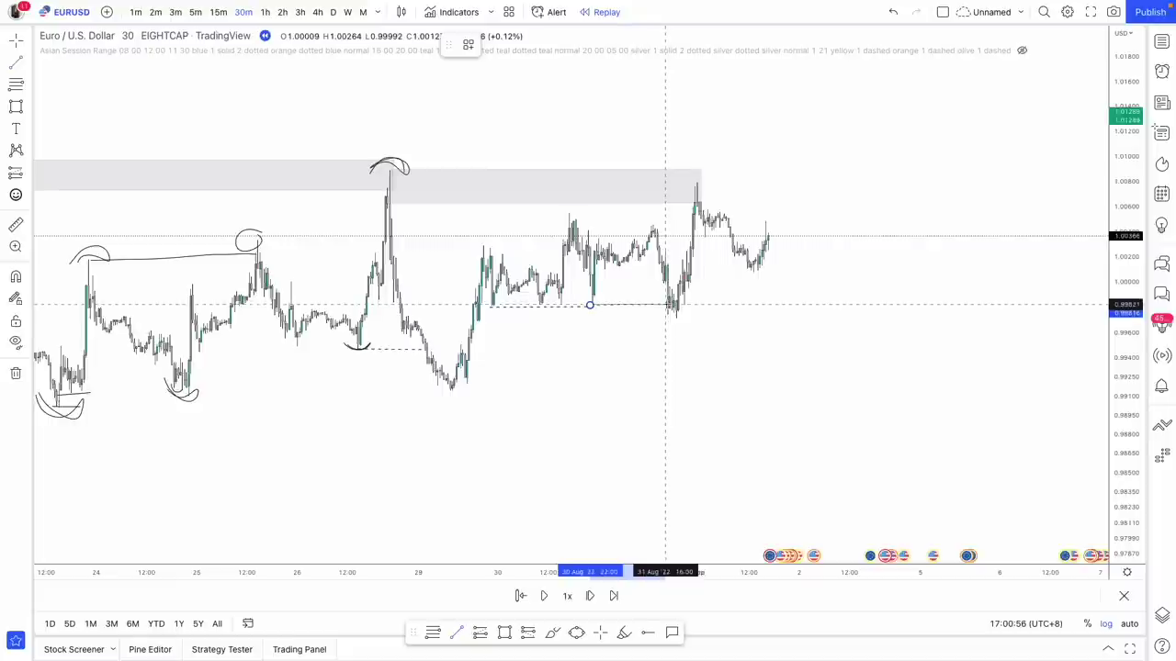
click(667, 305)
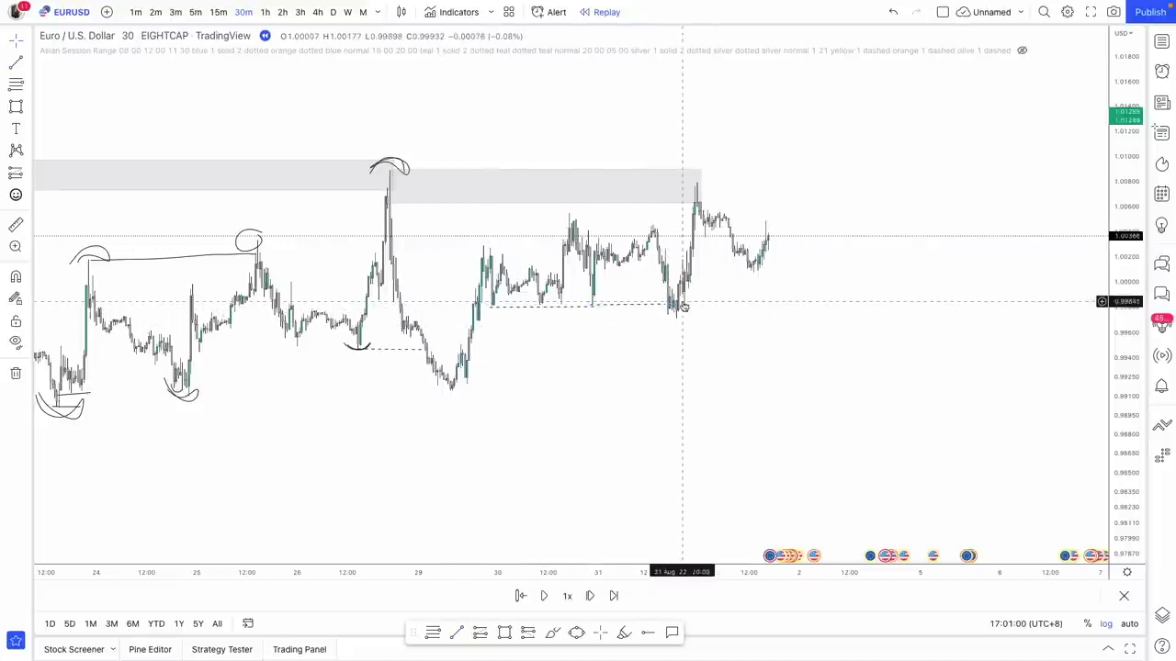
click(661, 306)
click(656, 48)
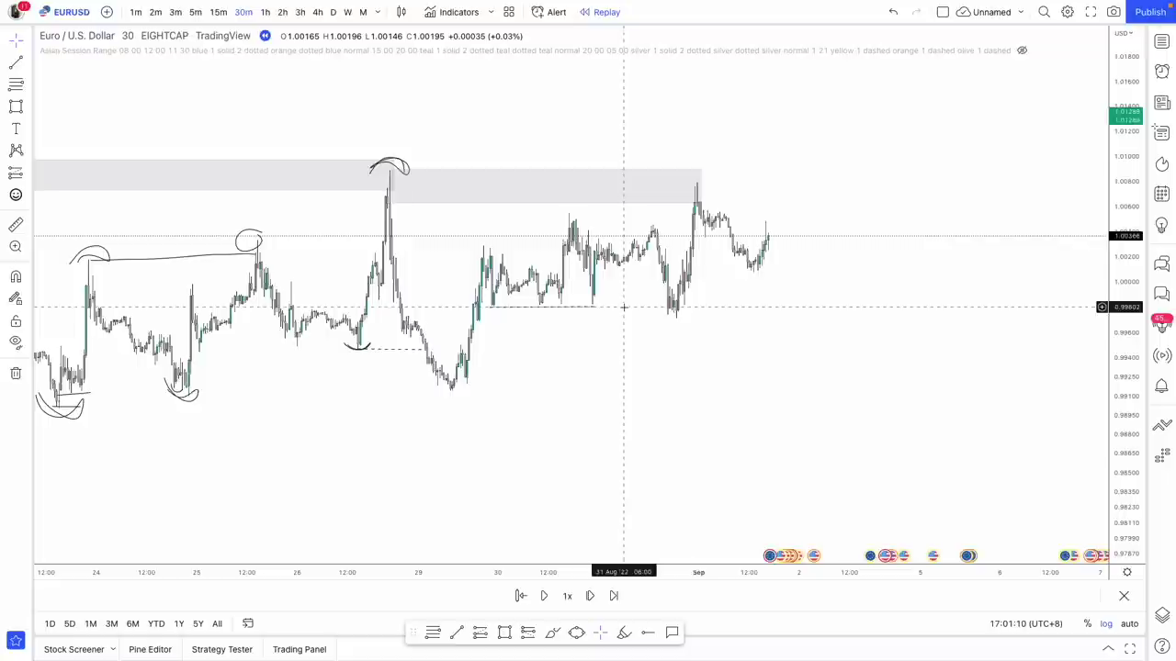
drag(636, 331, 621, 330)
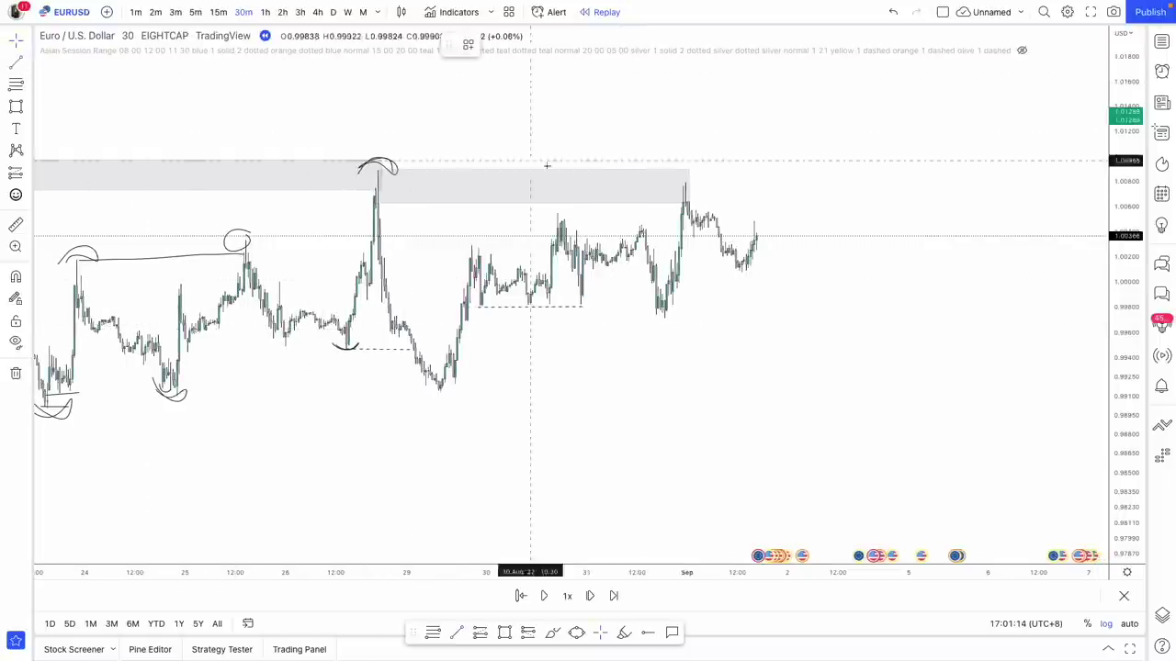
Draw a dashed line sloping down from the 30 August high to the lower 31 August high.
click(558, 212)
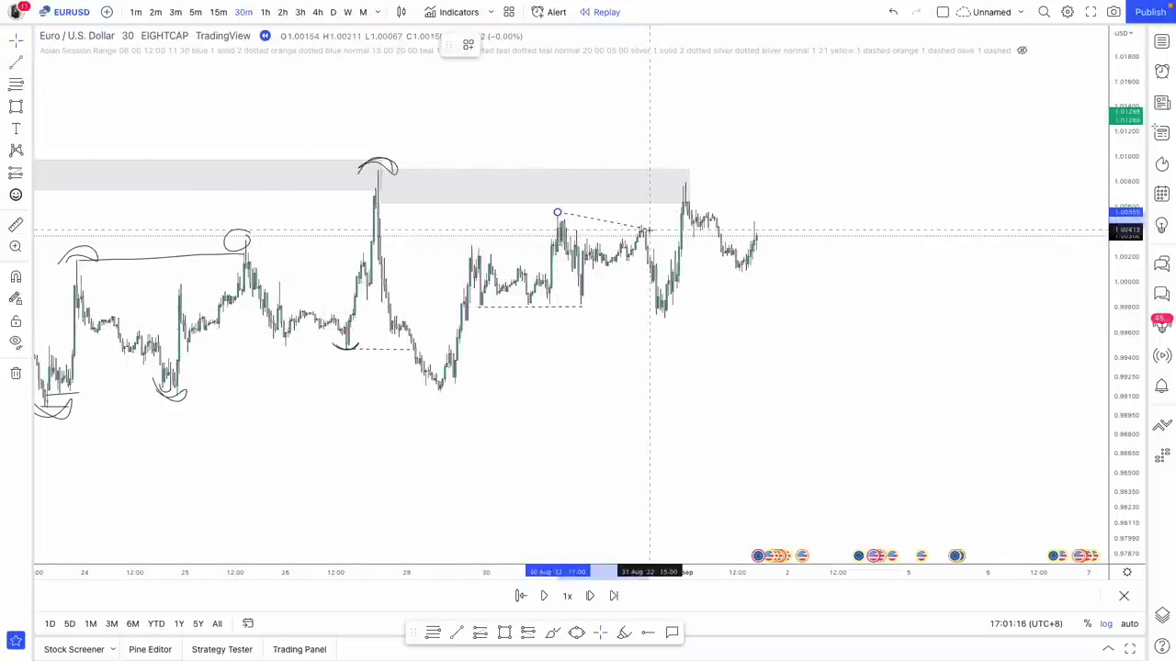
click(645, 223)
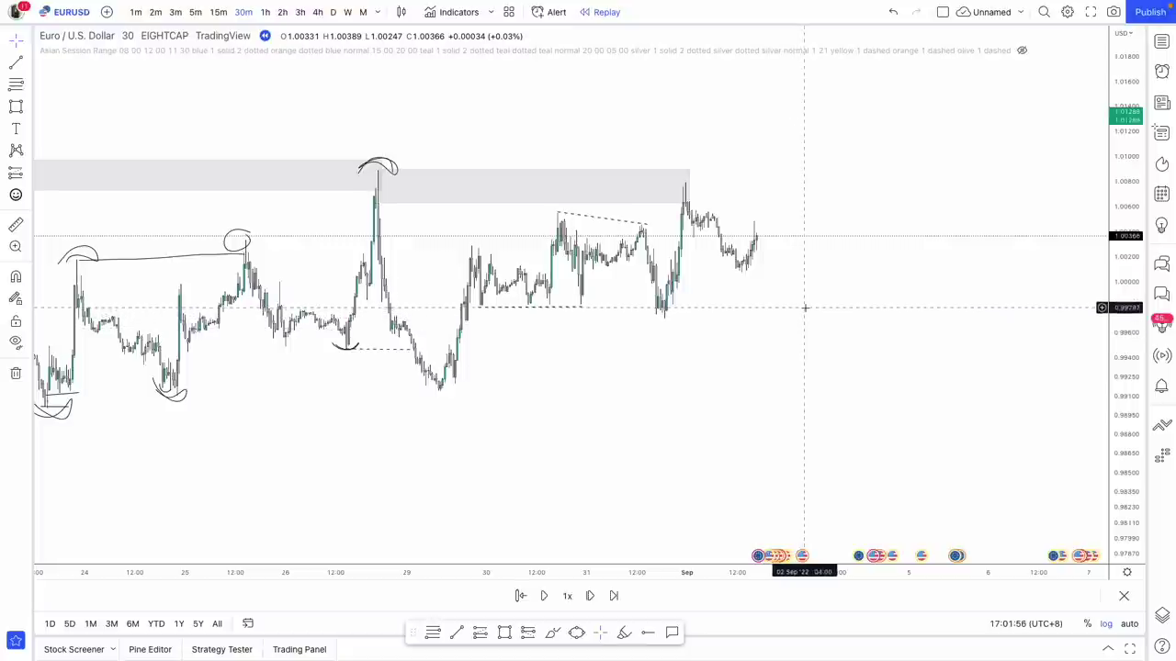
drag(821, 322, 756, 335)
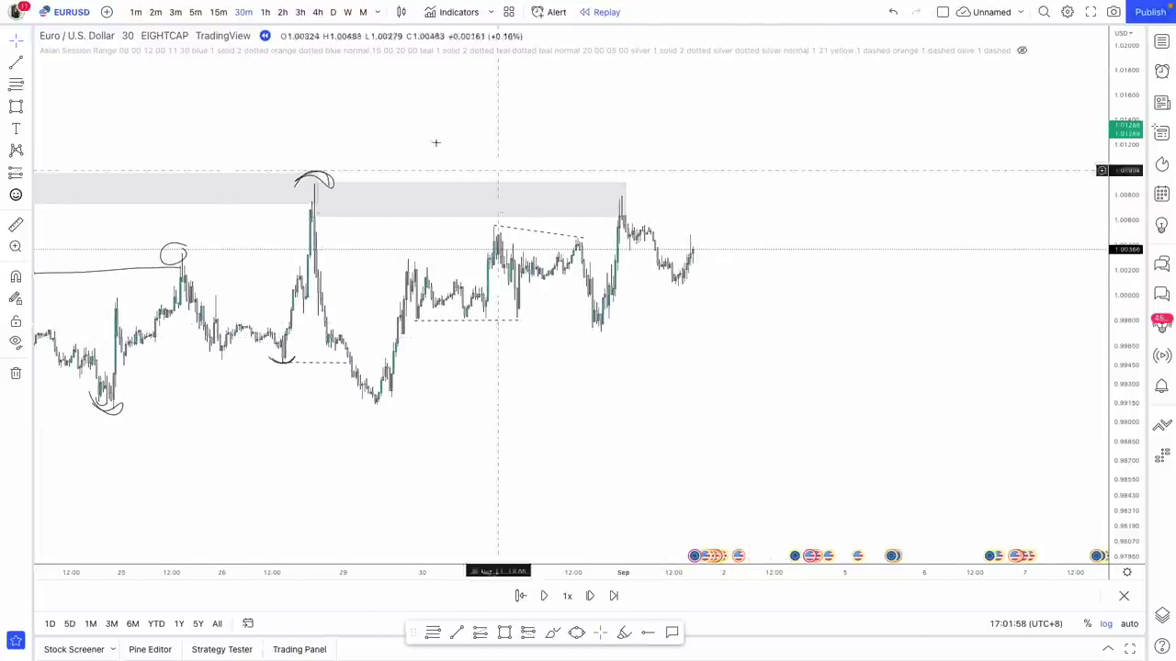
On the 15-minute timeframe, draw a short dashed line from the low just before the 1 September high to the candles breaking it.
click(217, 12)
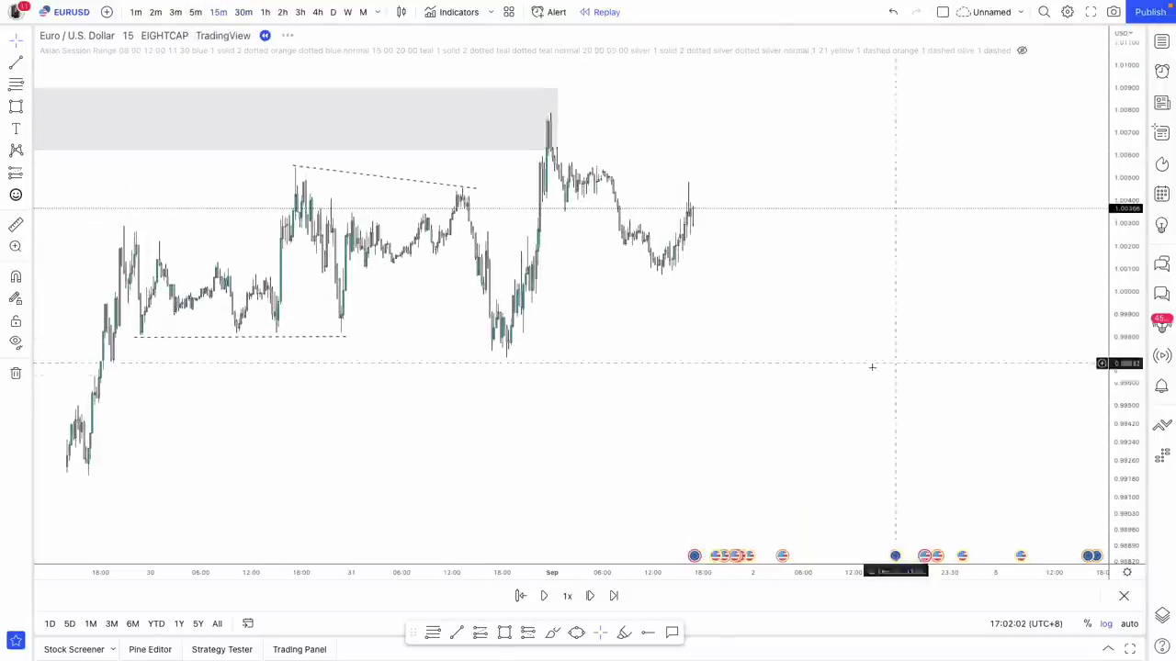
drag(759, 580, 633, 574)
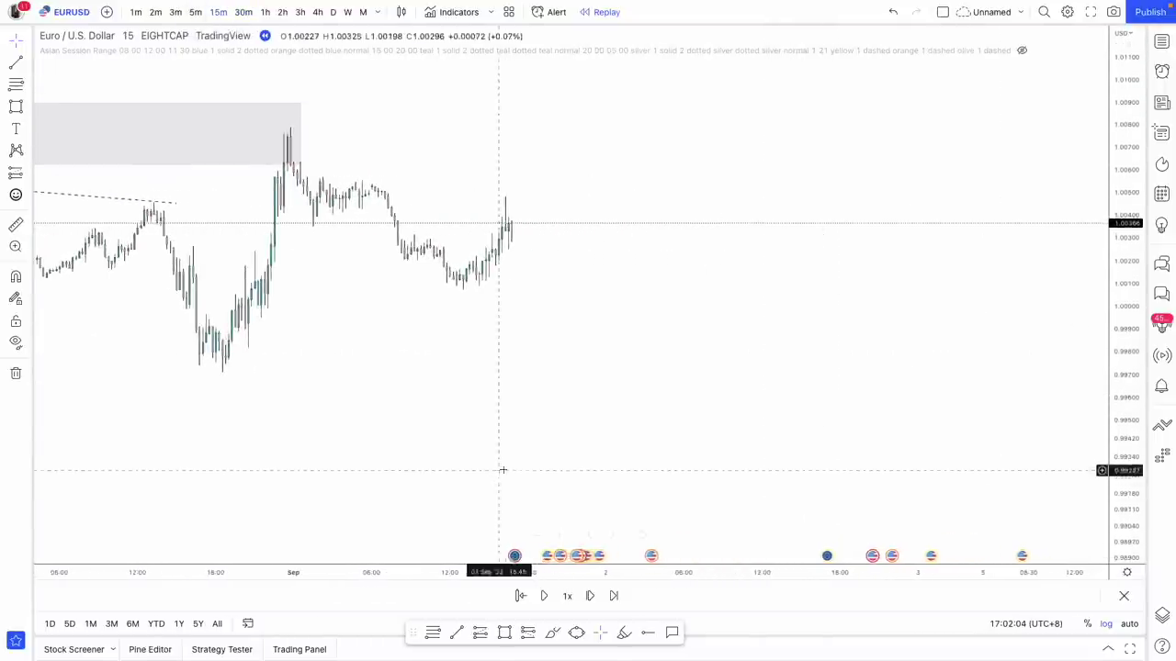
drag(503, 469, 648, 450)
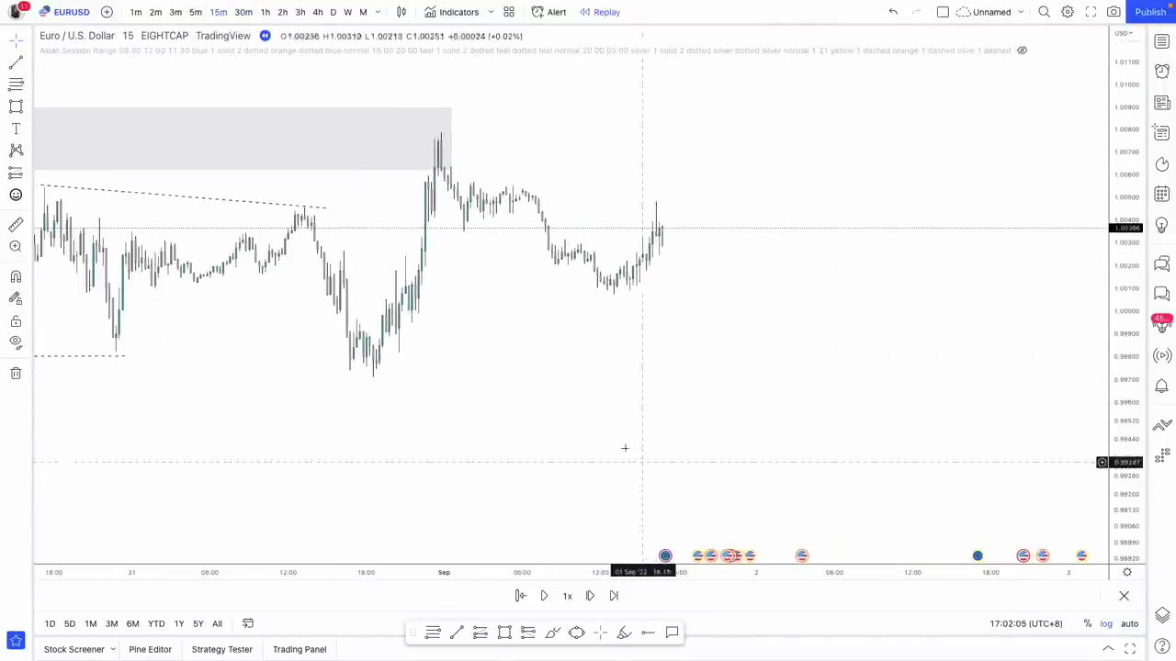
click(461, 217)
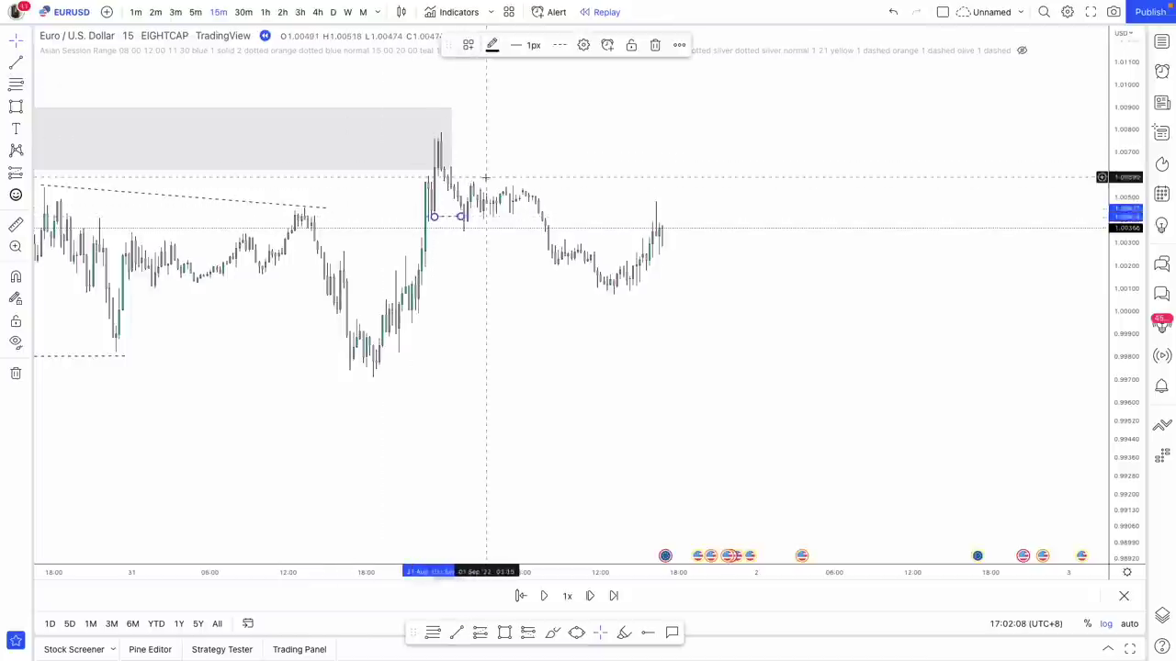
click(486, 175)
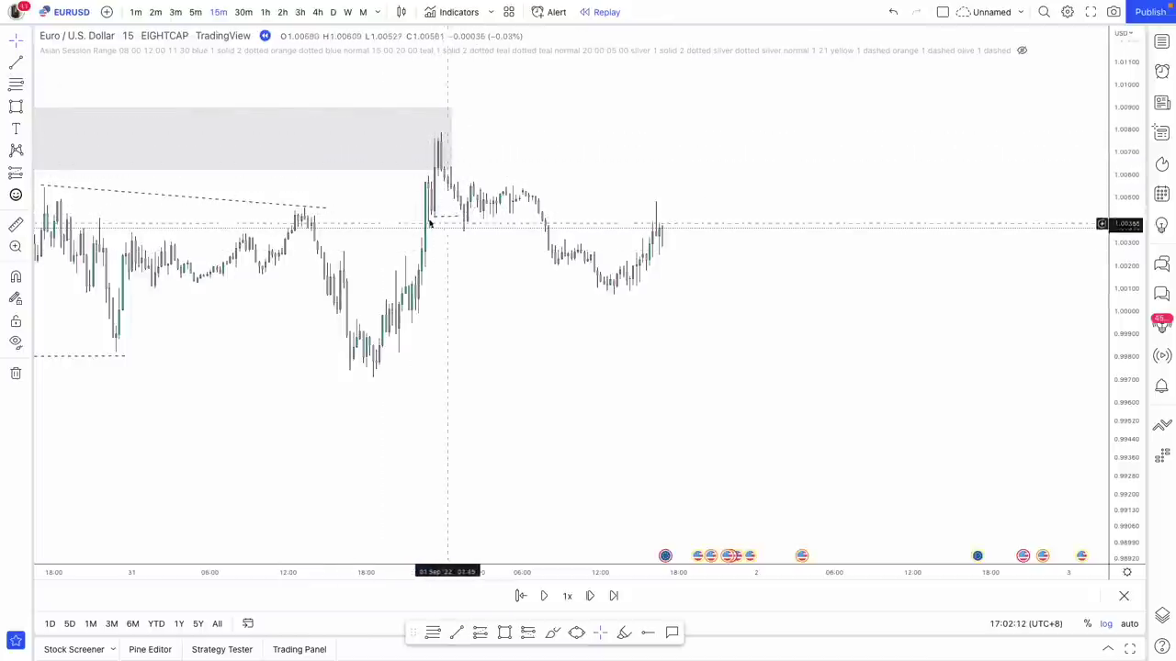
drag(1124, 468, 1118, 438)
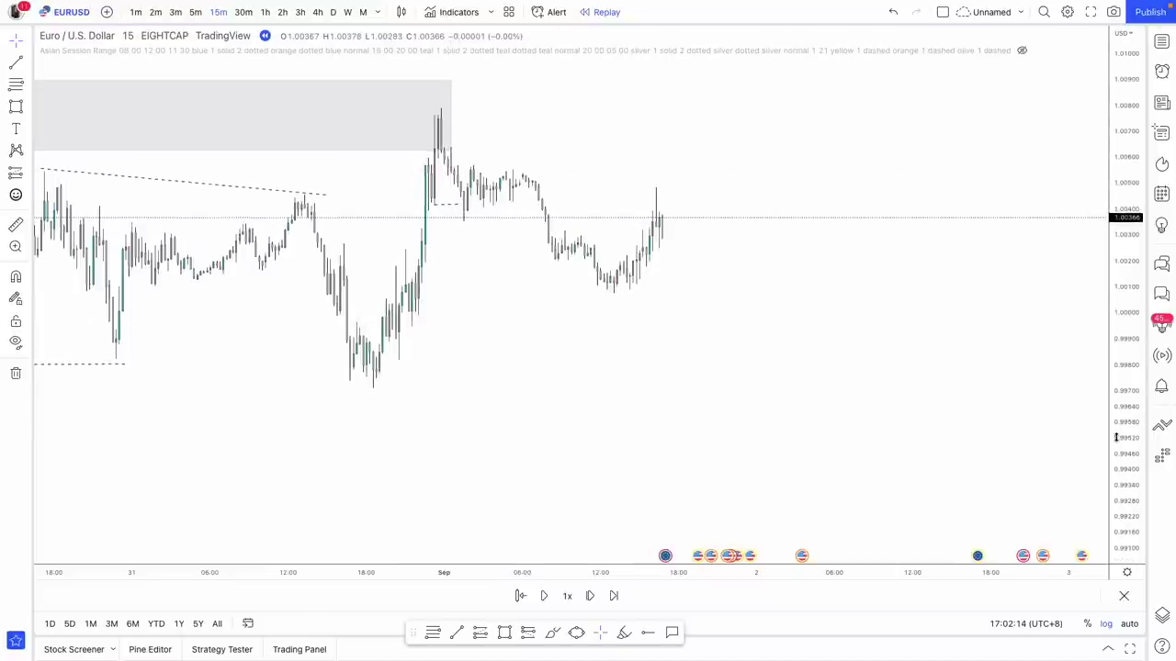
On the 30-minute timeframe, box the small 1 September supply zone through the latest candles and mark the broken low beneath it with a dashed line.
click(236, 18)
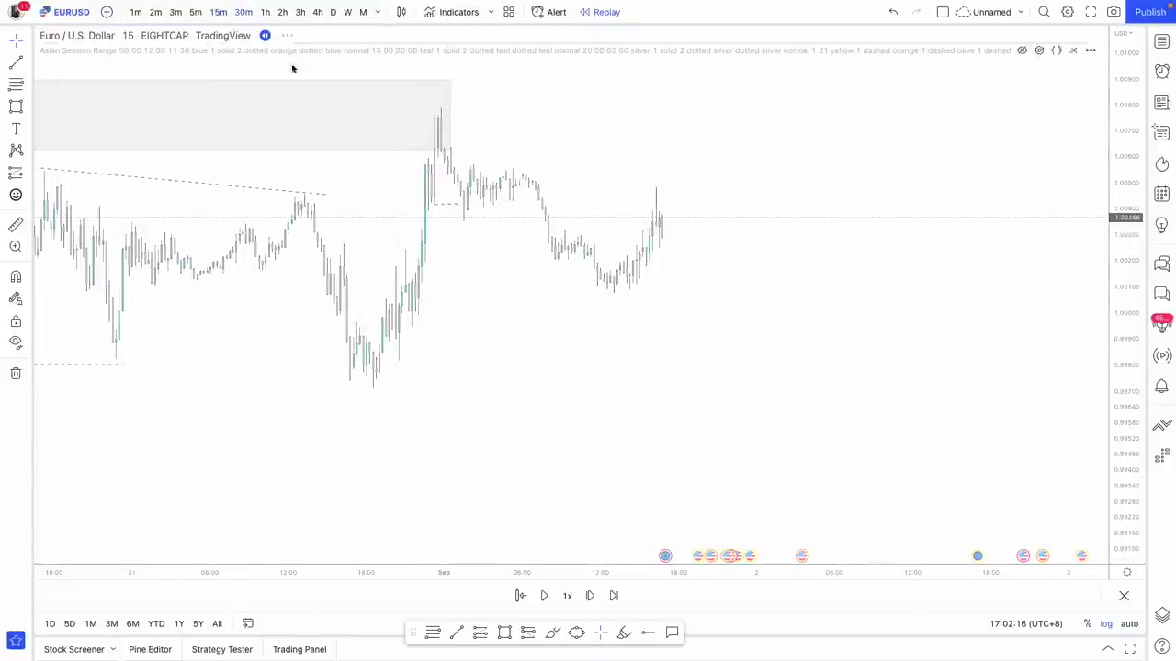
click(19, 106)
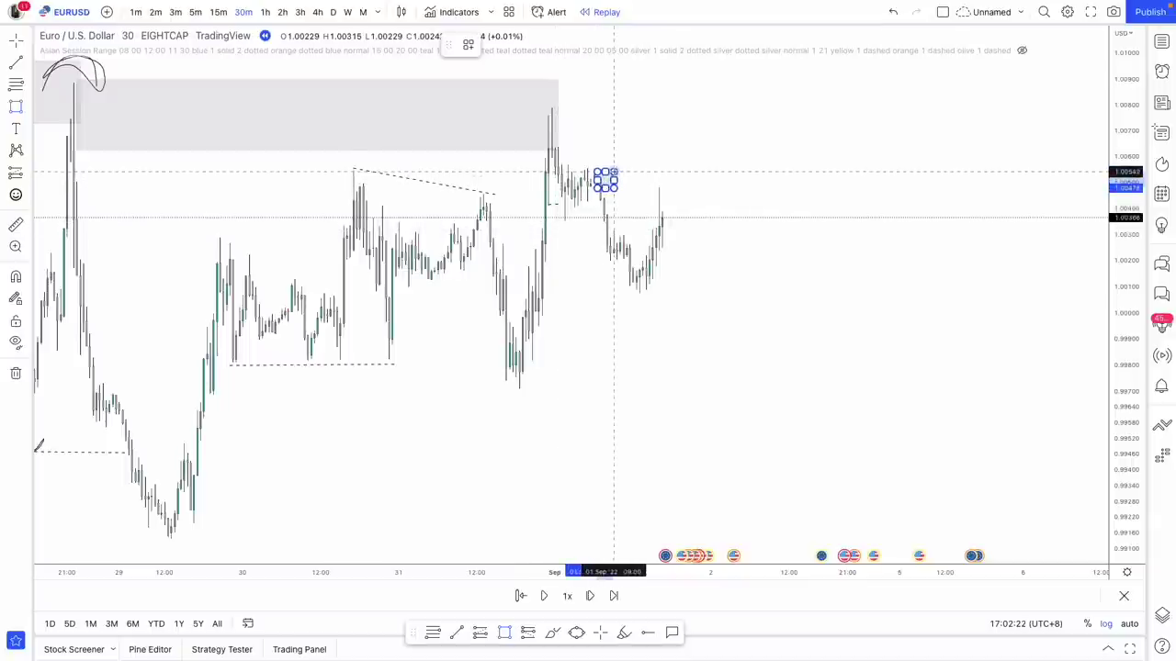
drag(606, 180, 676, 188)
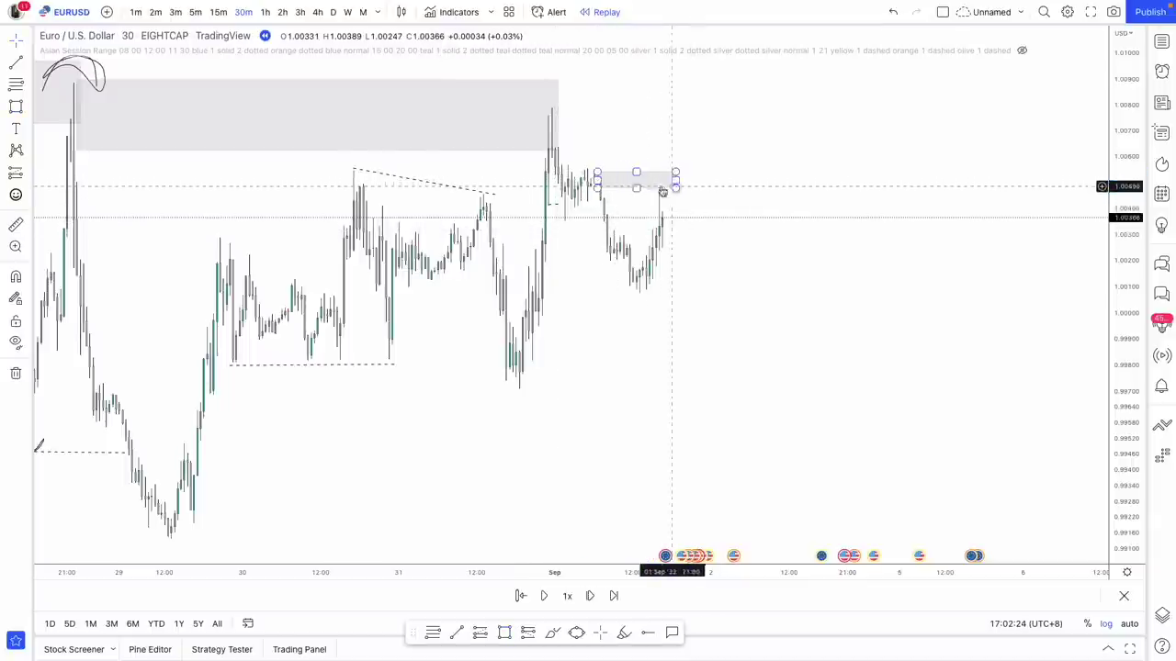
click(632, 150)
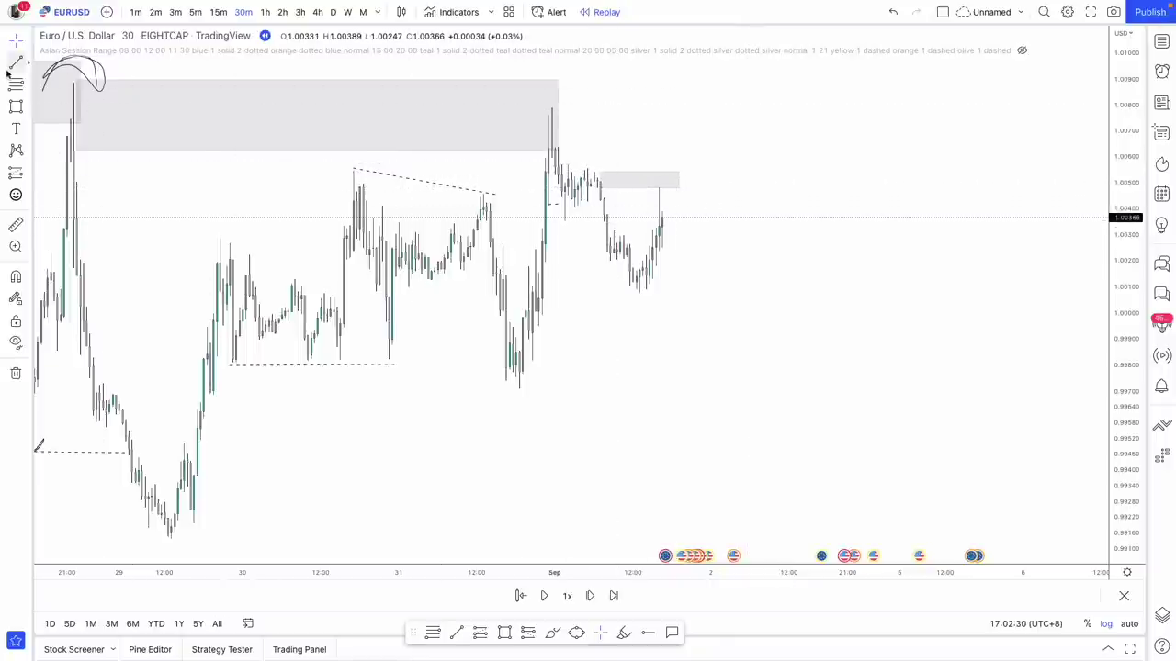
click(604, 218)
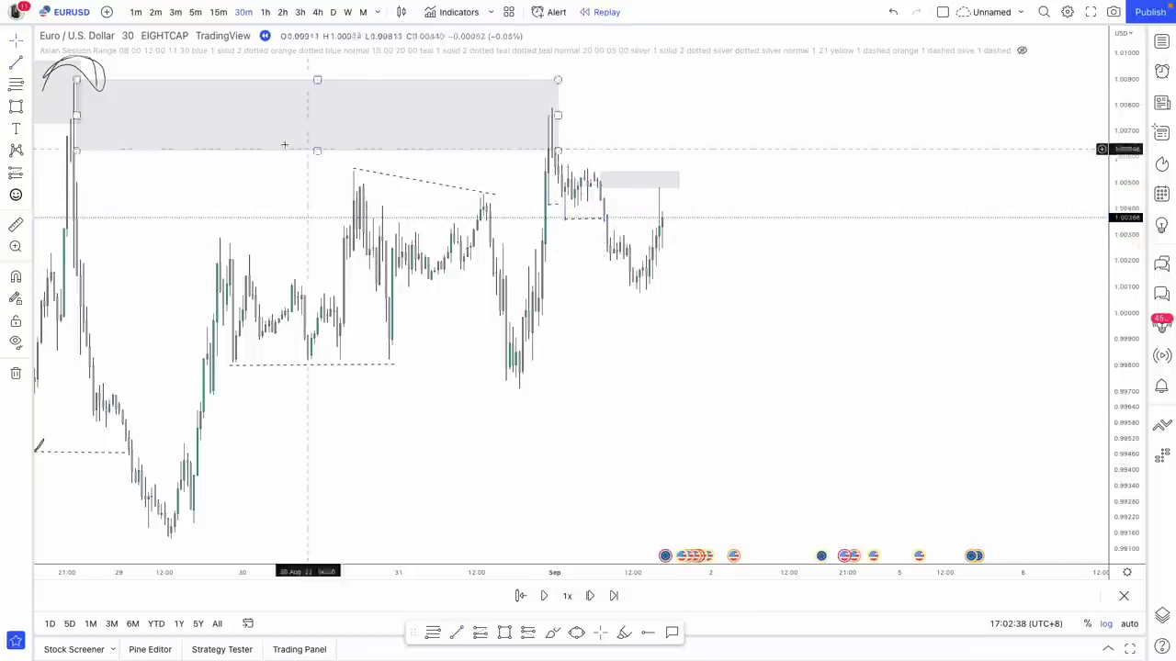
Brush short horizontal marks on the drop below the small 1 September supply zone, and undo them.
click(28, 72)
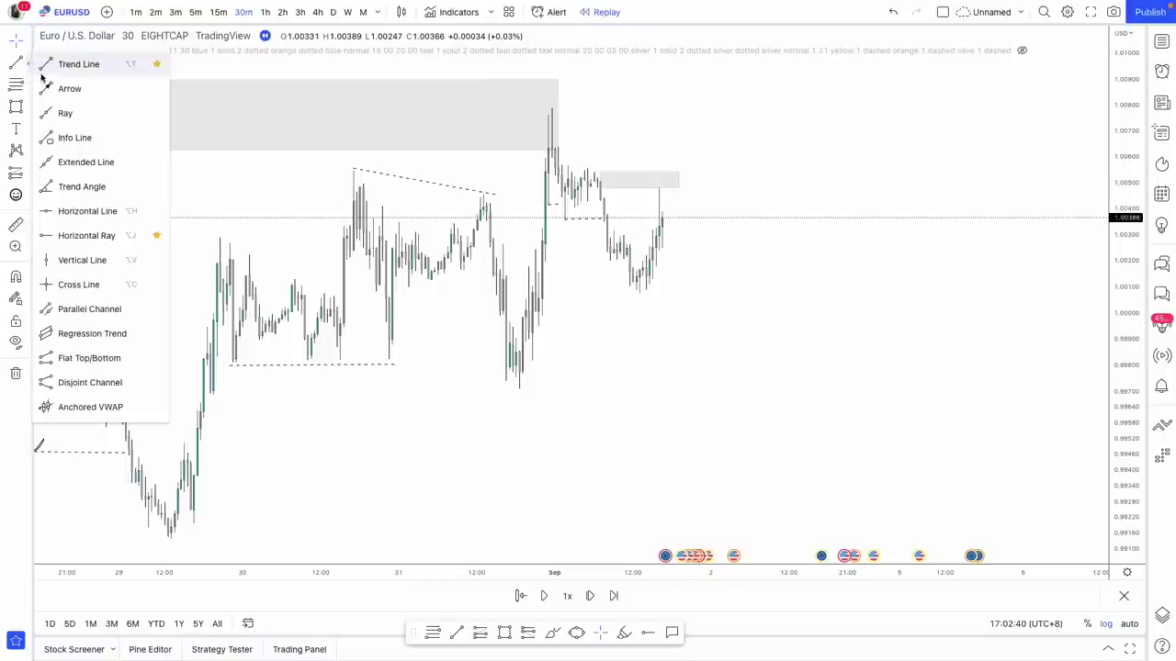
click(63, 113)
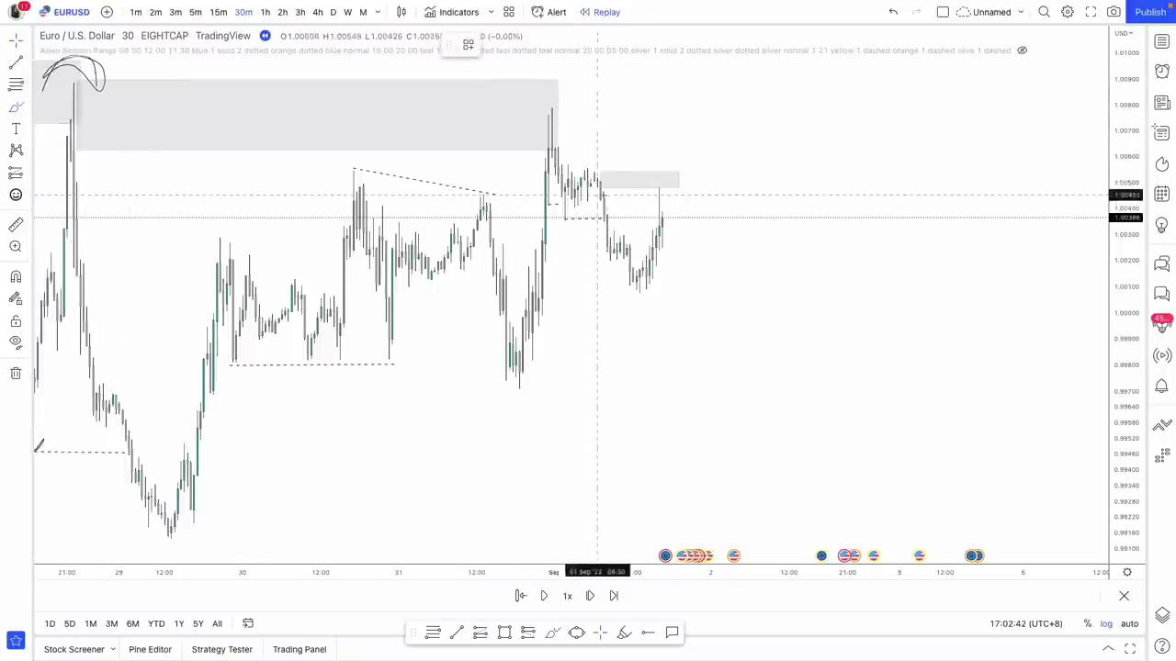
click(596, 191)
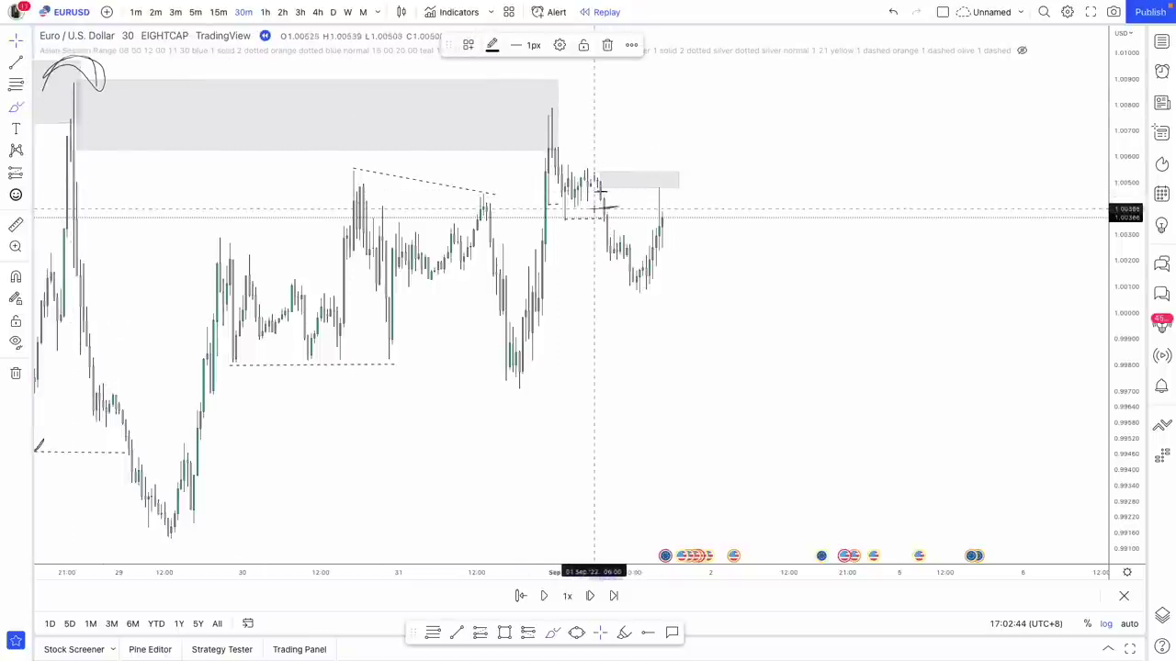
click(895, 19)
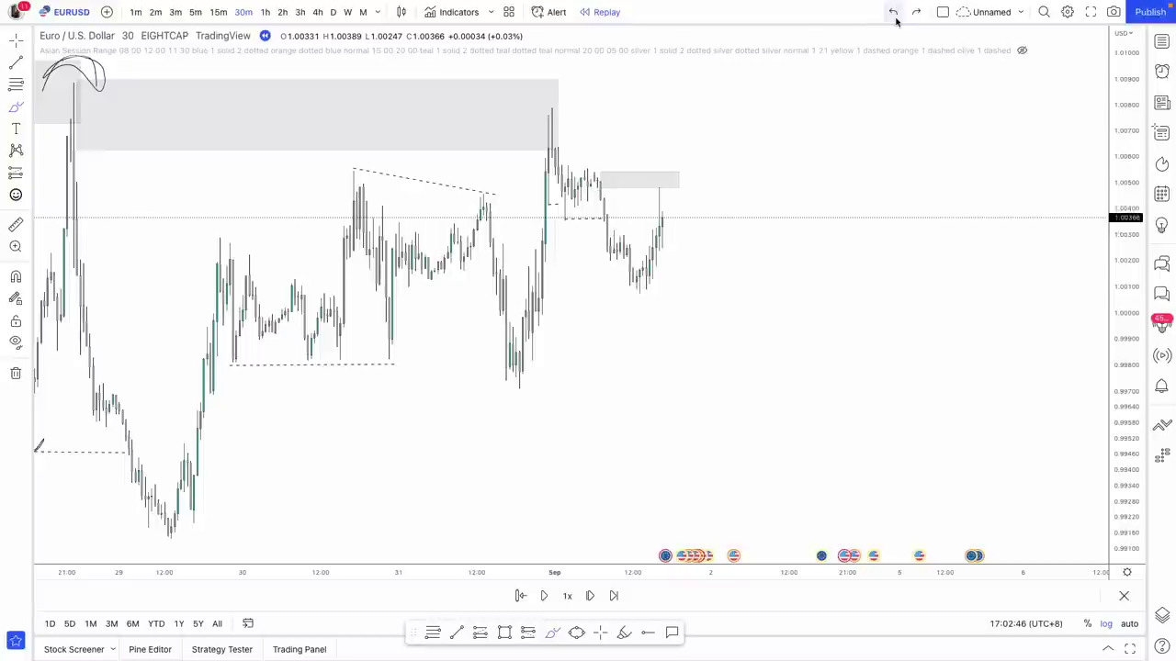
Draw a horizontal brush line from the 29 August low across to 2 September.
drag(628, 361, 646, 331)
mouse_move(509, 573)
mouse_down()
mouse_move(753, 586)
mouse_move(899, 577)
mouse_up()
drag(1132, 296, 1056, 493)
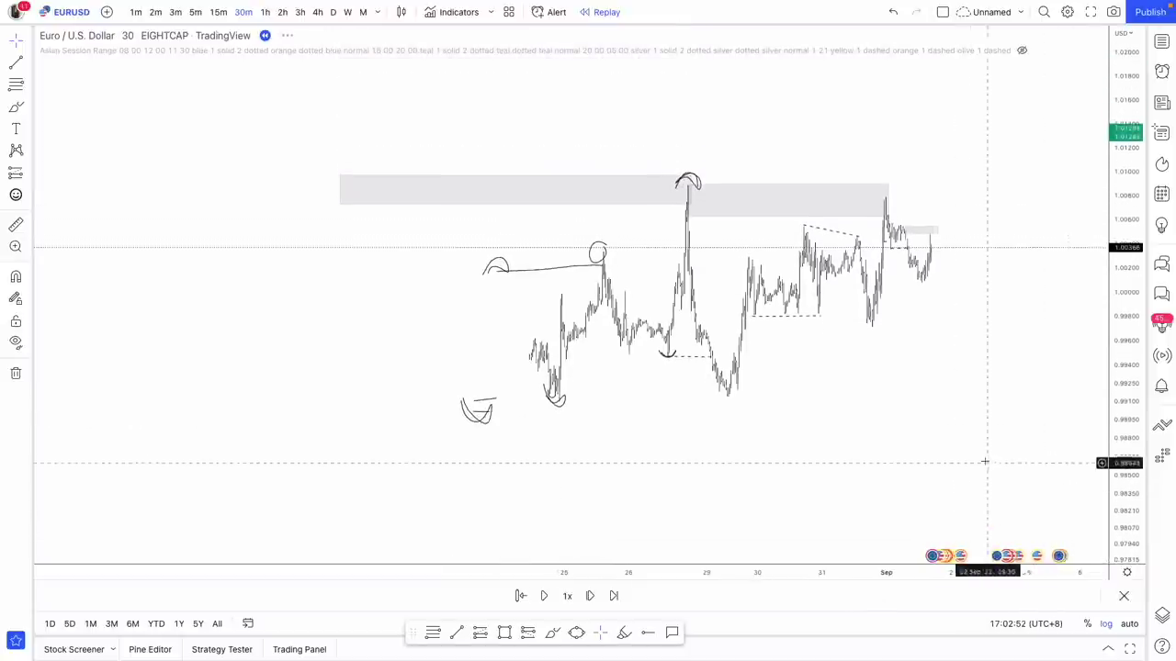
drag(984, 462, 831, 445)
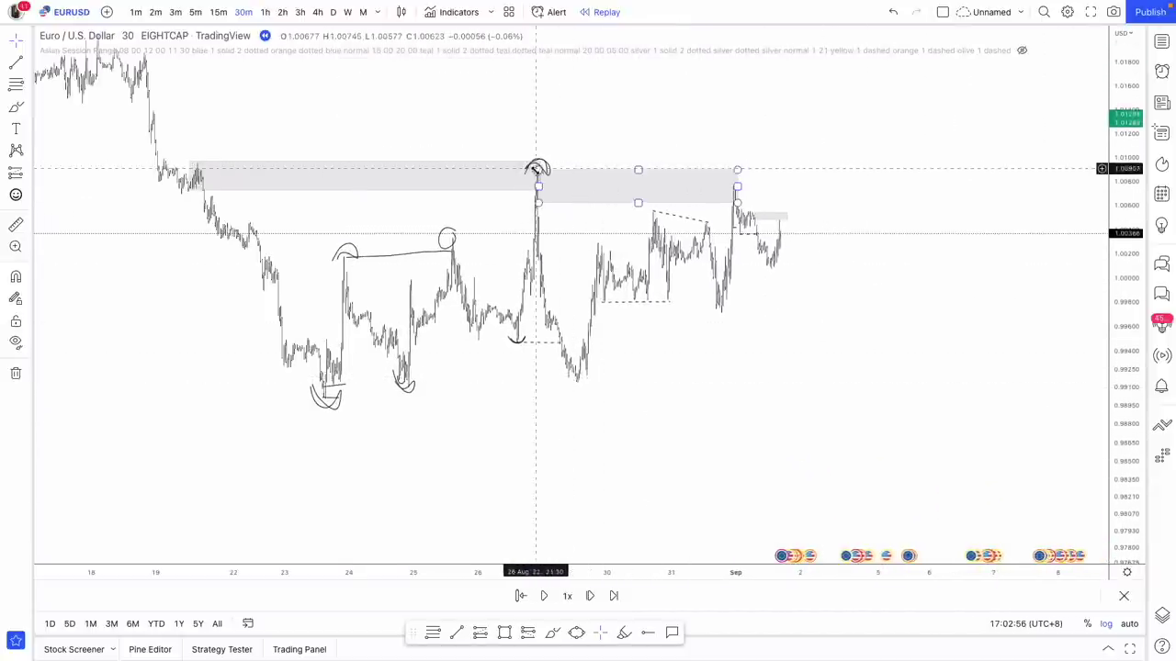
click(577, 384)
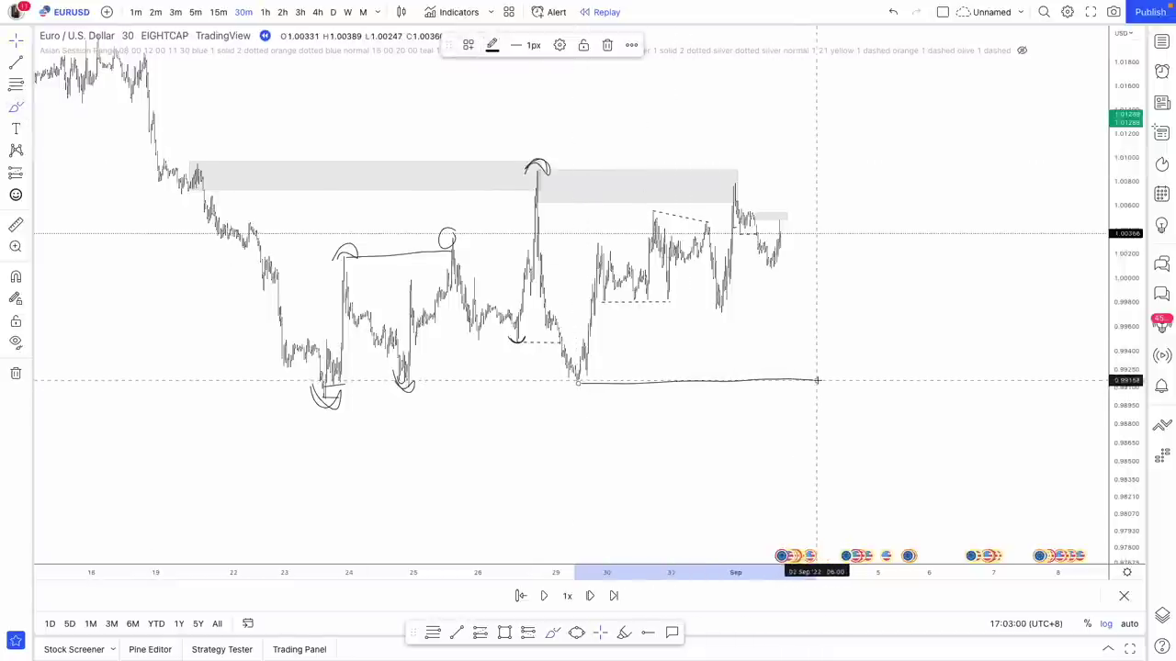
click(817, 380)
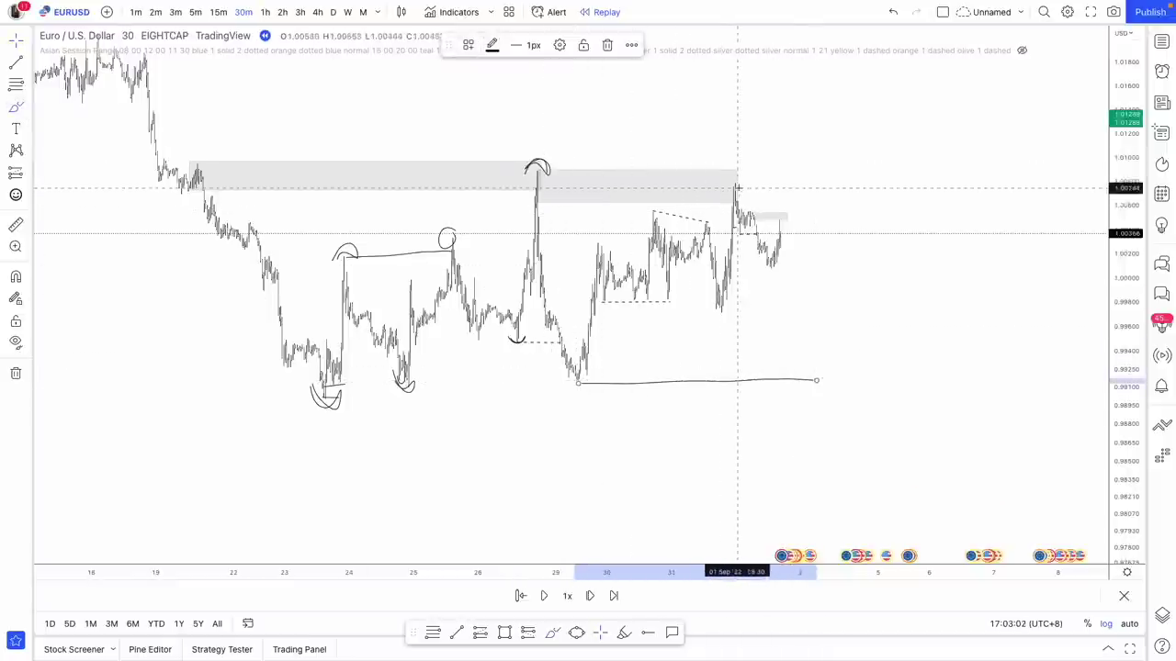
Circle the 1 September high and the 26 August high and low, and brush a line from the 26 August high to 1 September.
mouse_move(735, 186)
mouse_down()
mouse_move(733, 174)
mouse_move(742, 195)
mouse_move(740, 183)
mouse_up()
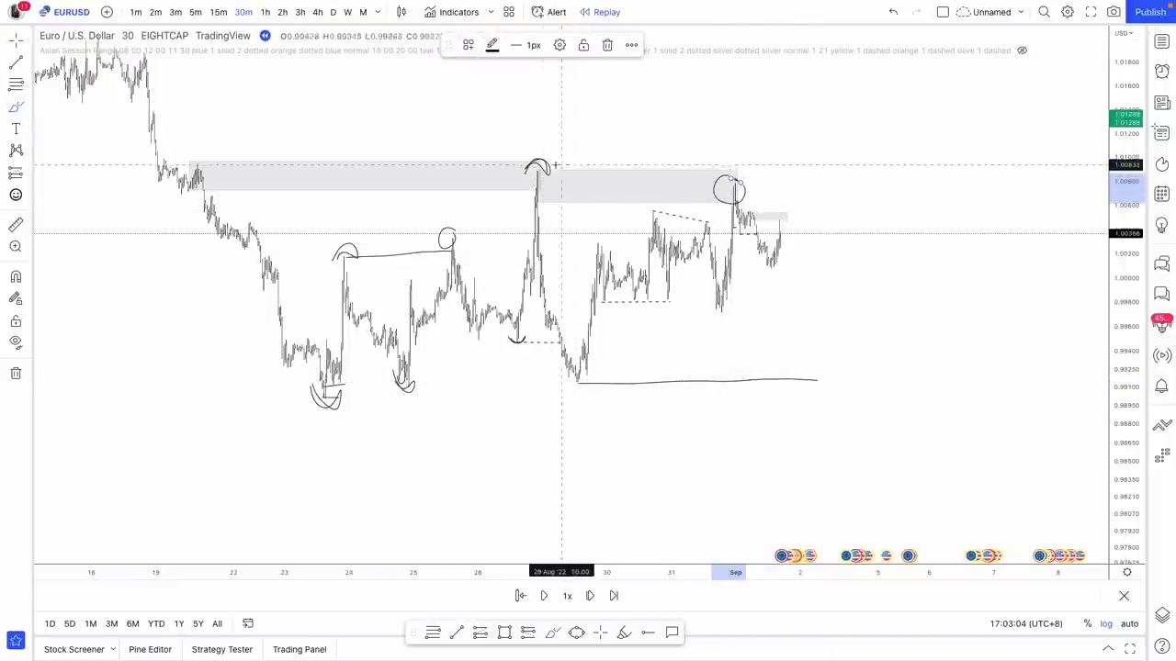
drag(531, 171, 744, 169)
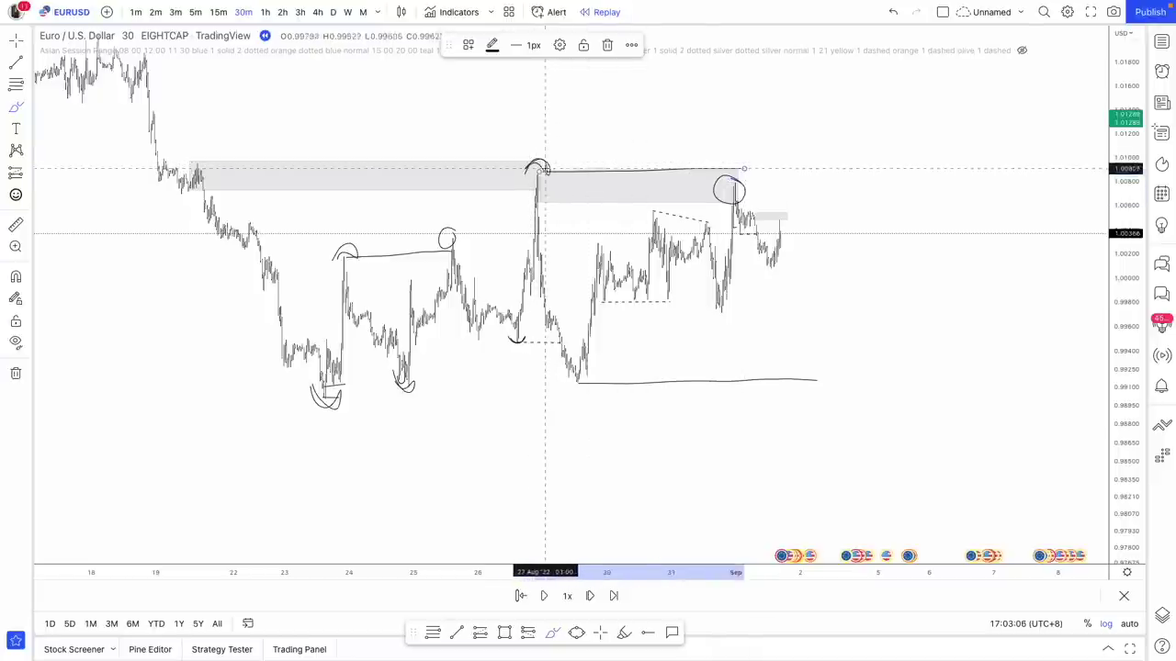
drag(546, 169, 544, 174)
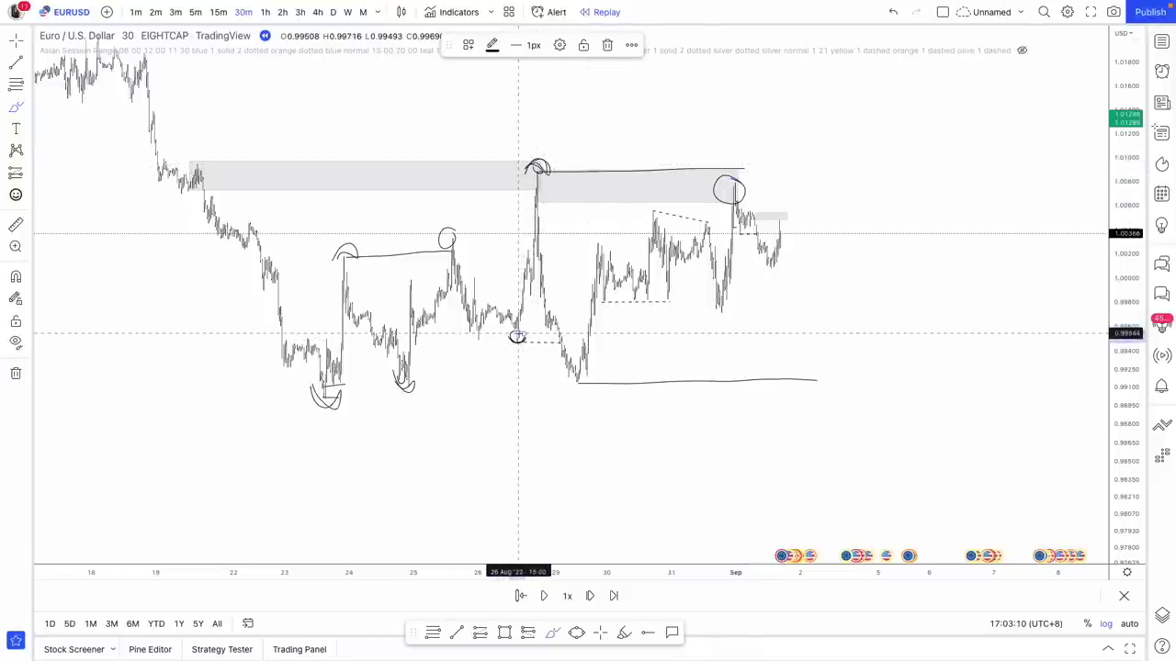
Circle the 29 August low, brush extra horizontal lines extending from it, and undo these strokes.
drag(574, 366, 579, 367)
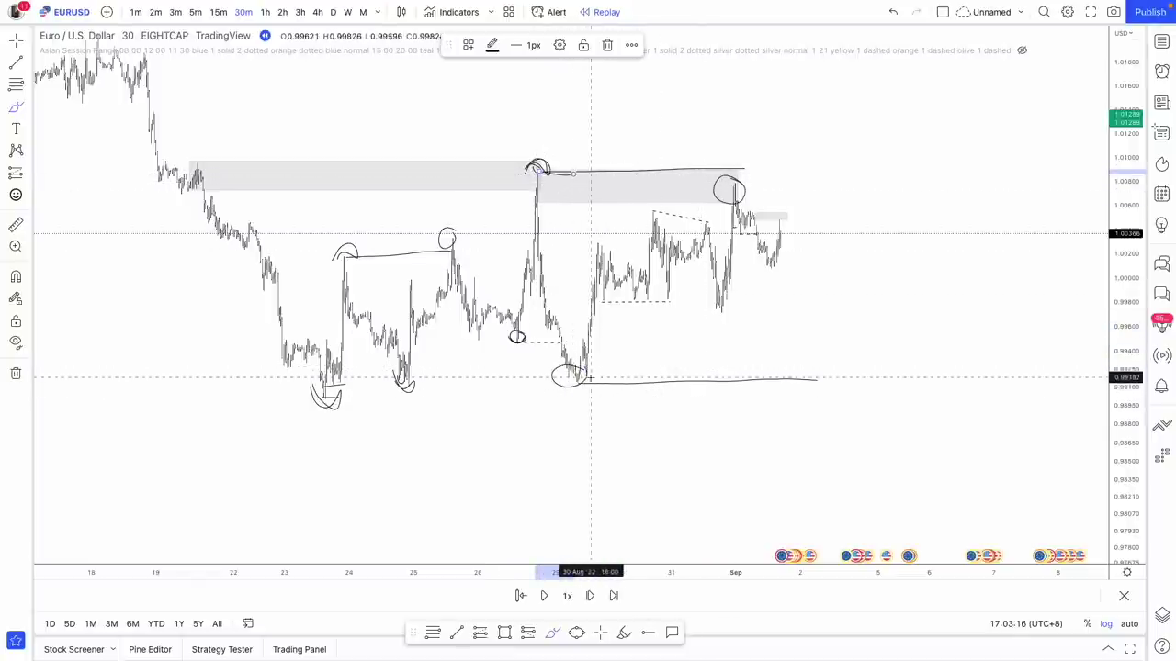
mouse_move(574, 368)
mouse_down()
mouse_move(640, 368)
mouse_move(591, 383)
mouse_move(729, 380)
mouse_up()
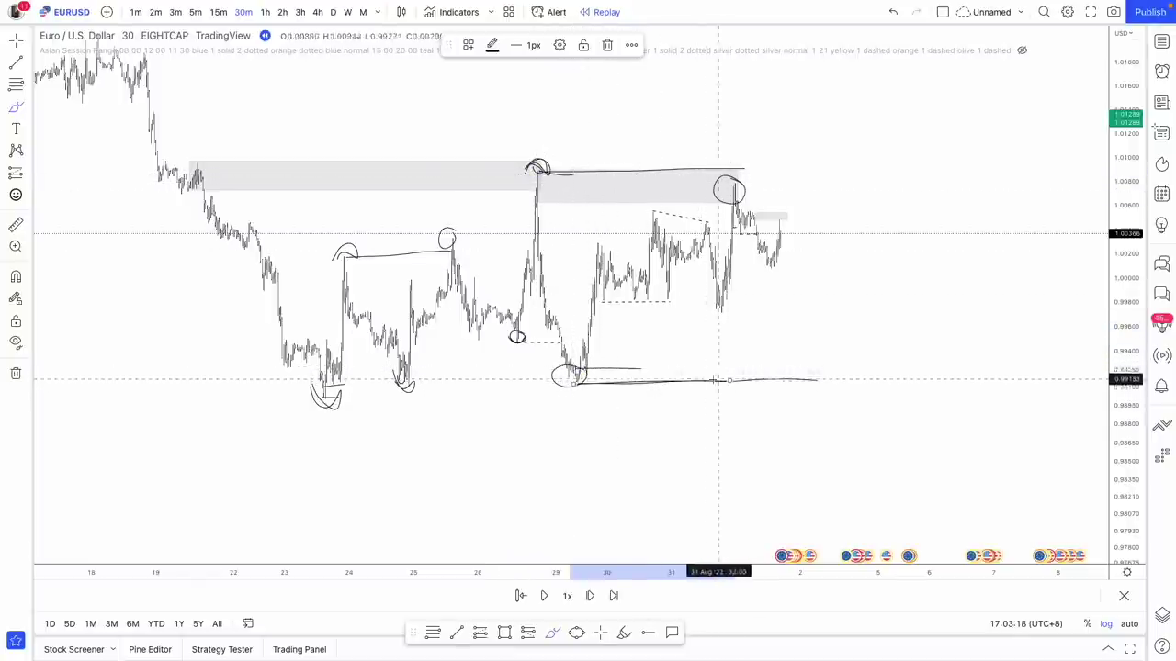
drag(572, 366, 802, 362)
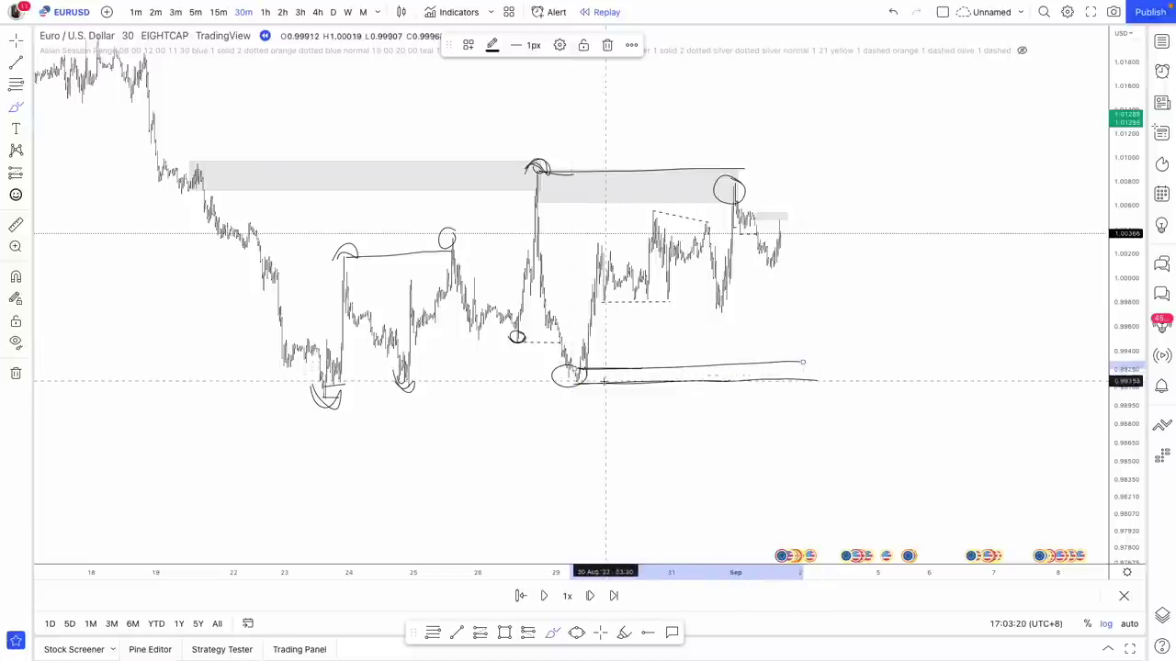
click(890, 13)
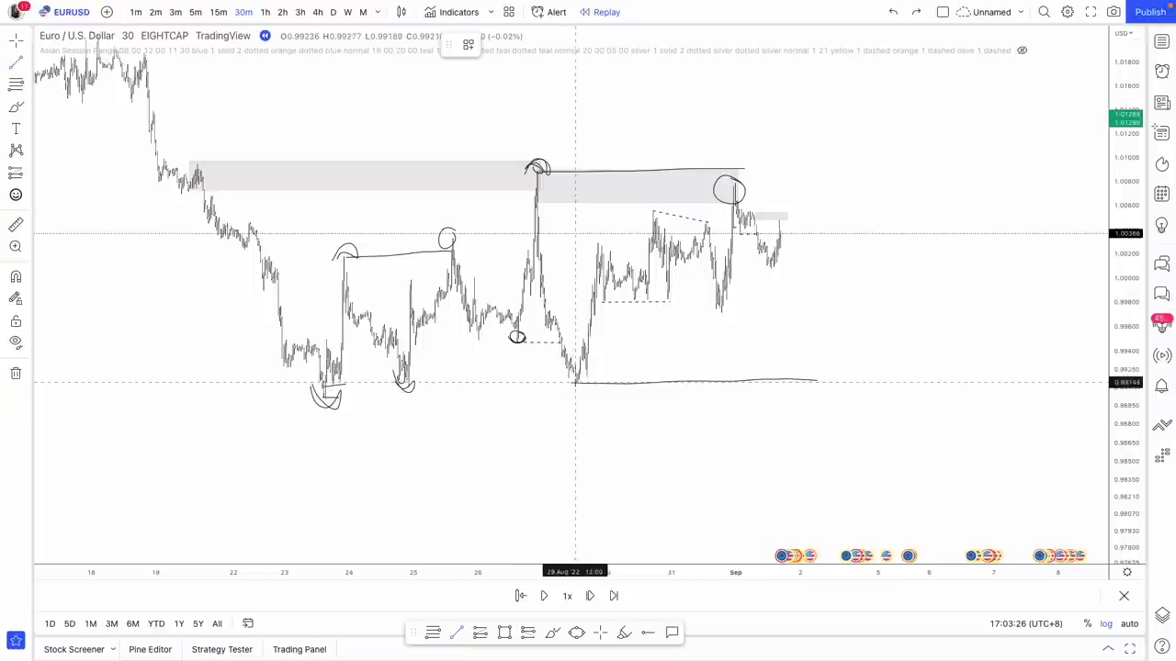
Draw a dashed horizontal line from the 29 August low to 2 September.
drag(575, 381, 814, 382)
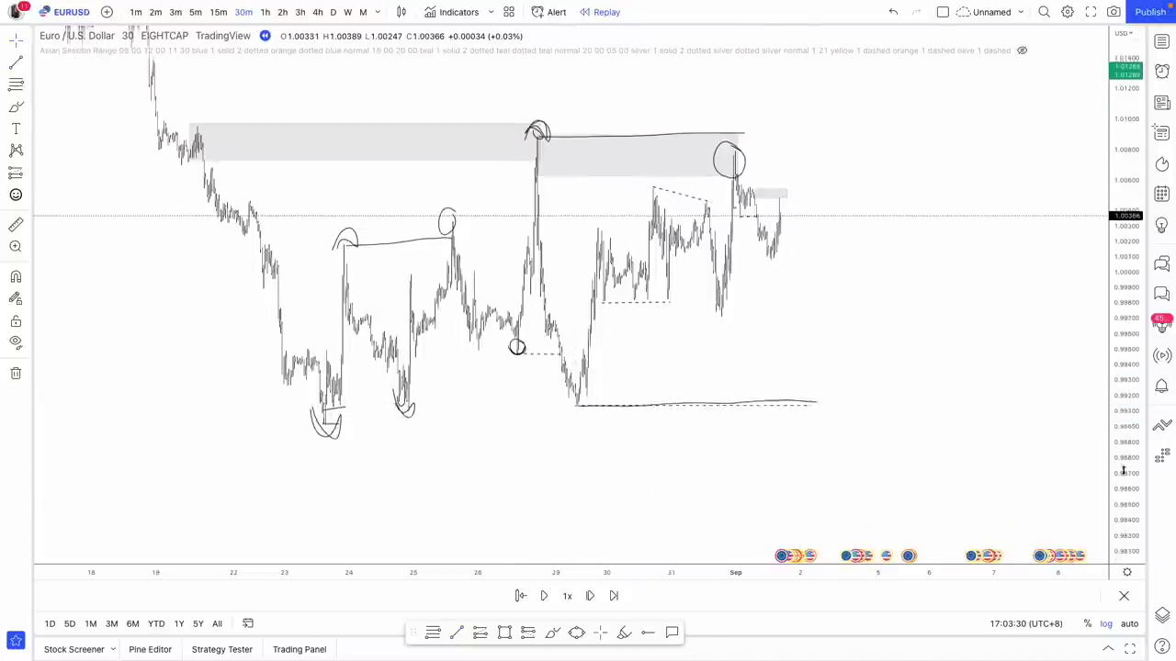
scroll(808, 513, up, 5)
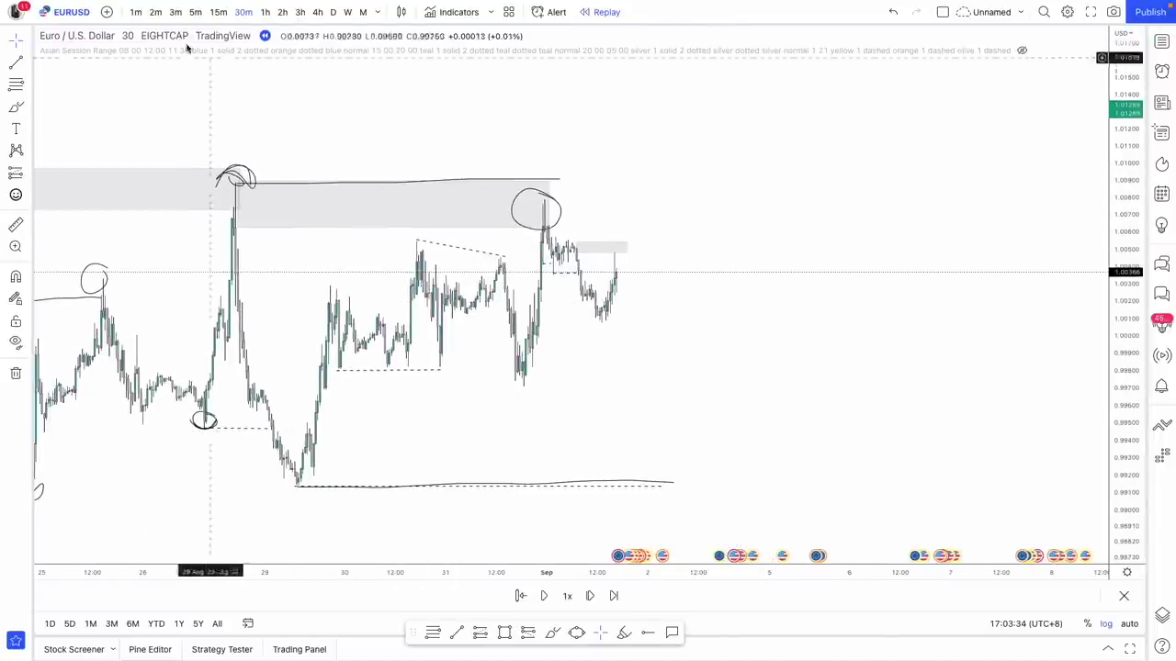
Switch the chart to the 1-minute timeframe and examine the price reaction at the small 1 September supply zone.
click(136, 13)
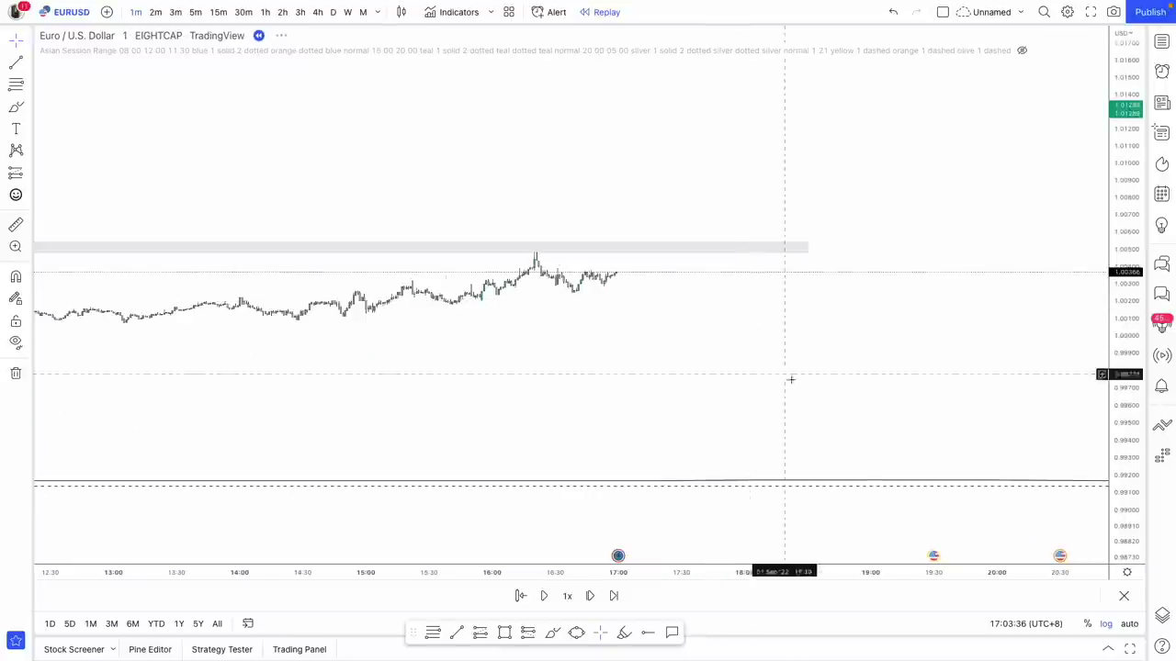
drag(1144, 499, 1026, 147)
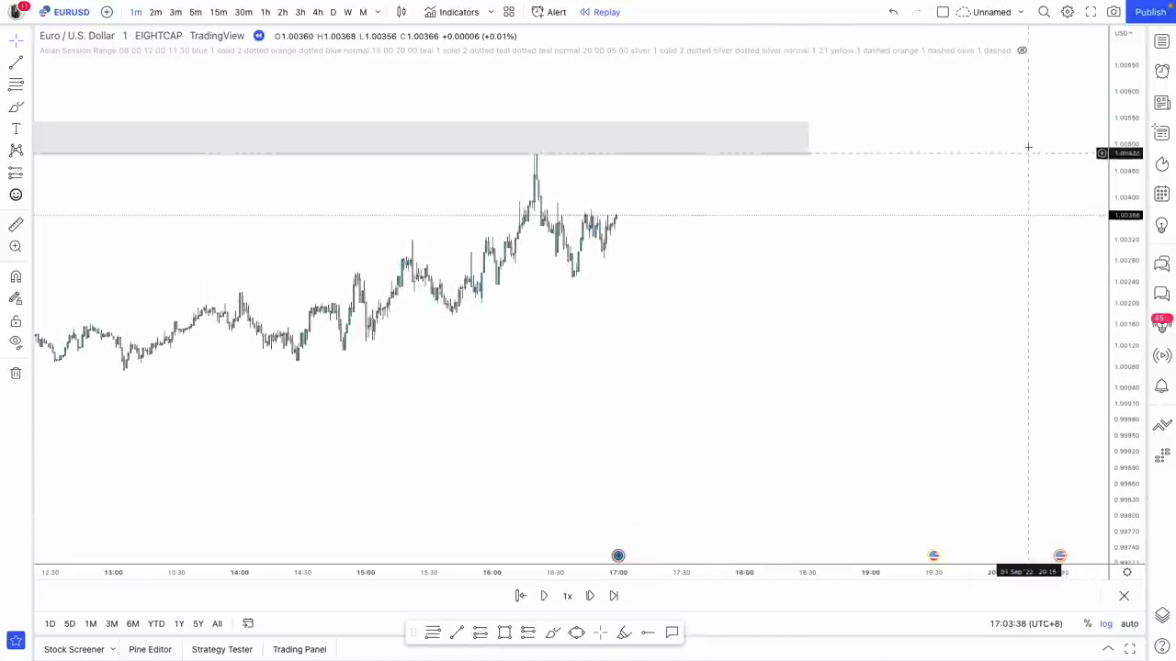
drag(778, 376, 855, 431)
drag(804, 574, 668, 579)
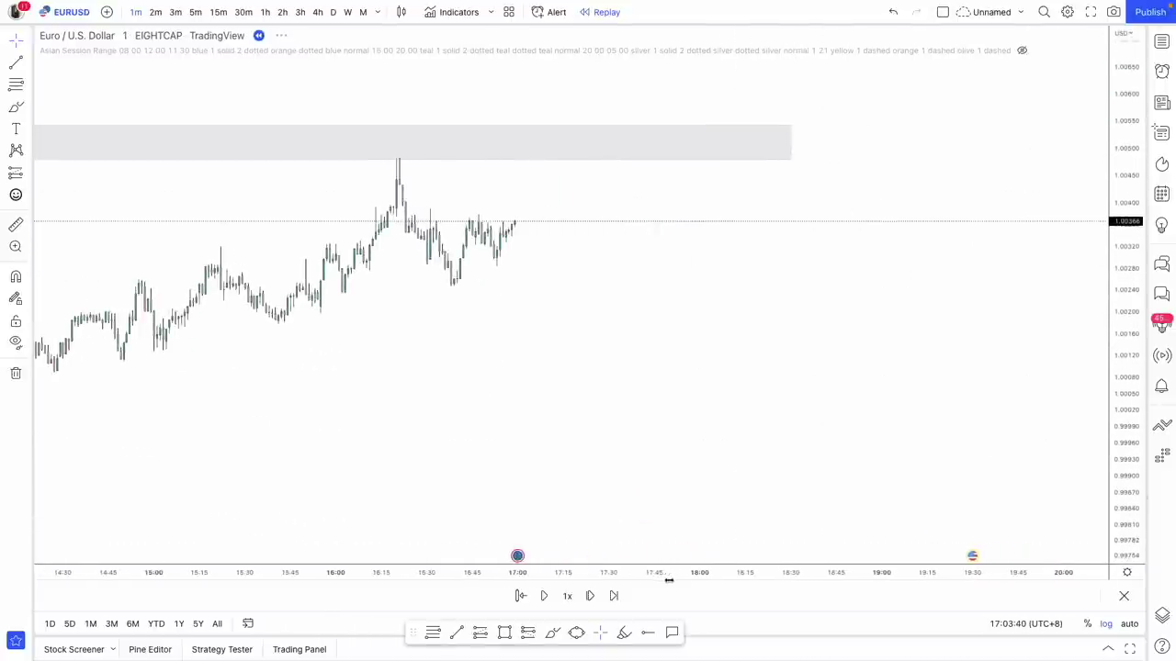
drag(569, 574, 804, 571)
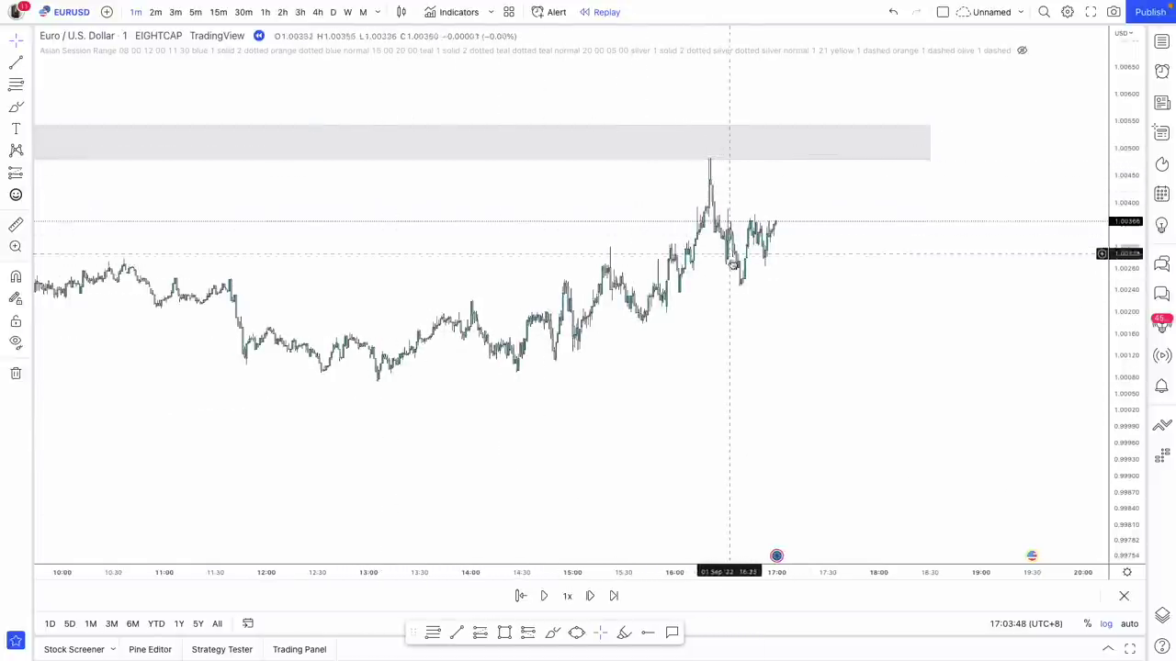
Draw a short dashed horizontal line at about 1.00353 beneath the 1 September spike, from 16:16 to about 16:23.
drag(1119, 421, 1120, 428)
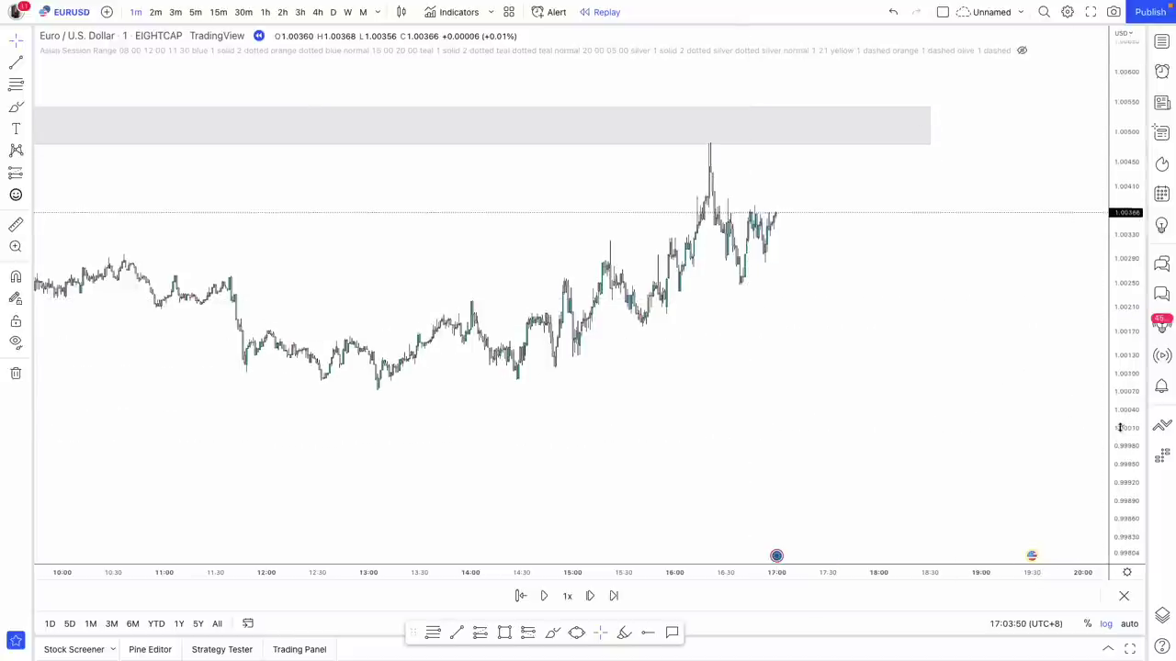
drag(734, 579, 349, 553)
drag(371, 433, 530, 467)
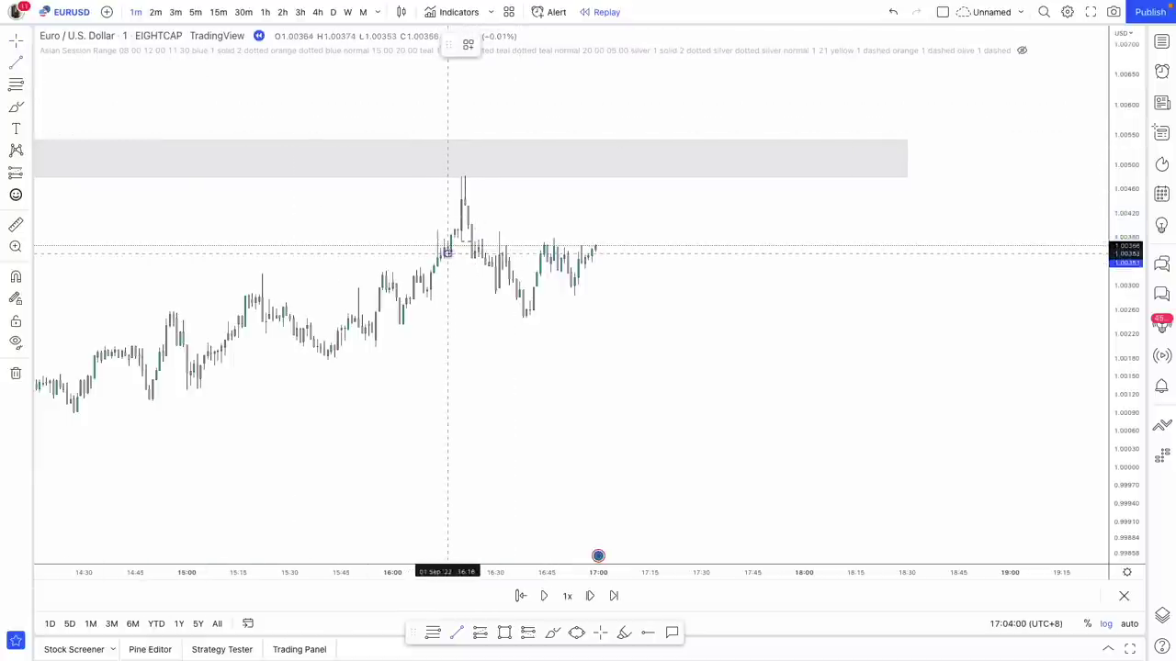
click(473, 253)
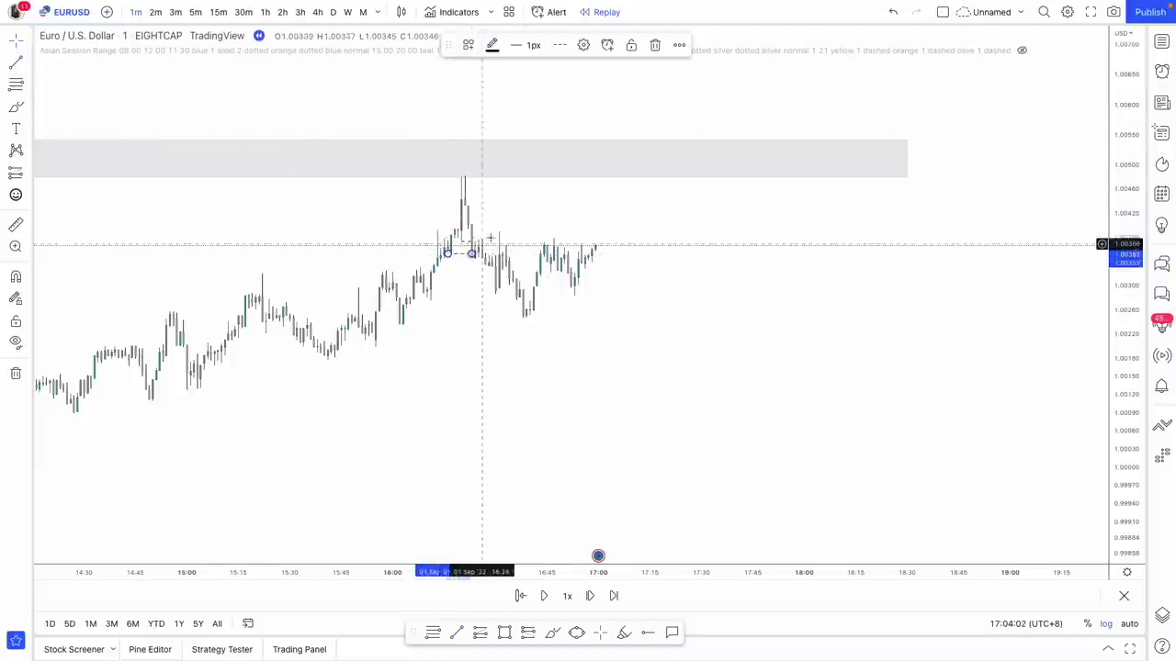
click(504, 227)
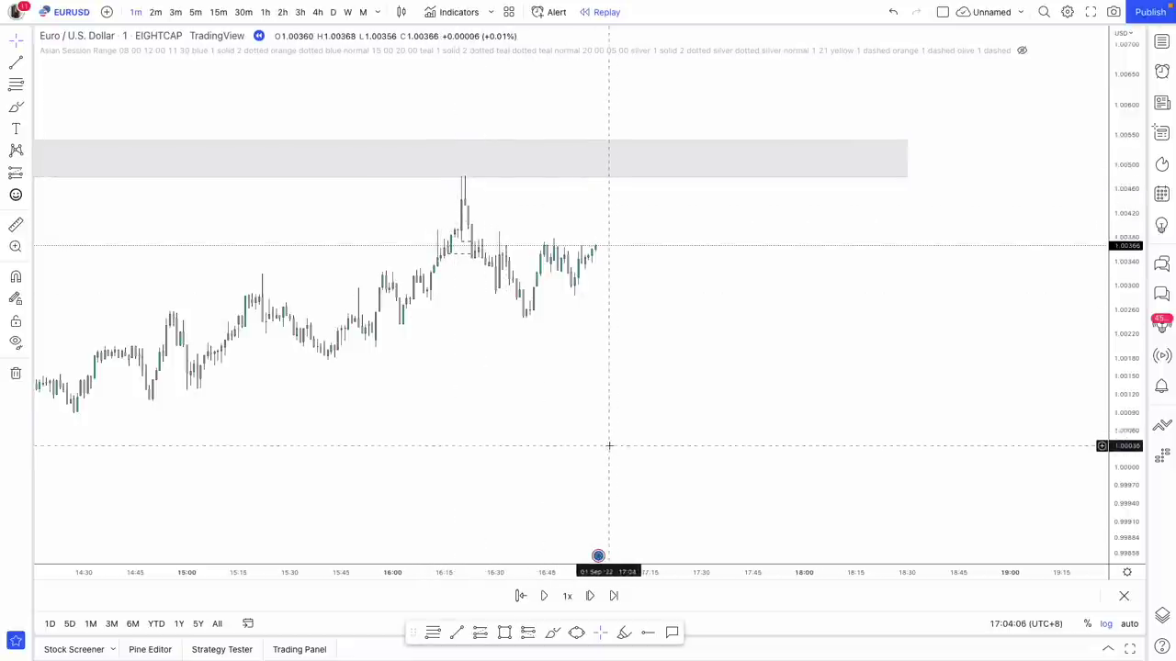
Draw a supply rectangle from about 1.00433 to 1.00485 at the spike's high and extend it to about 17:34.
click(28, 118)
click(106, 156)
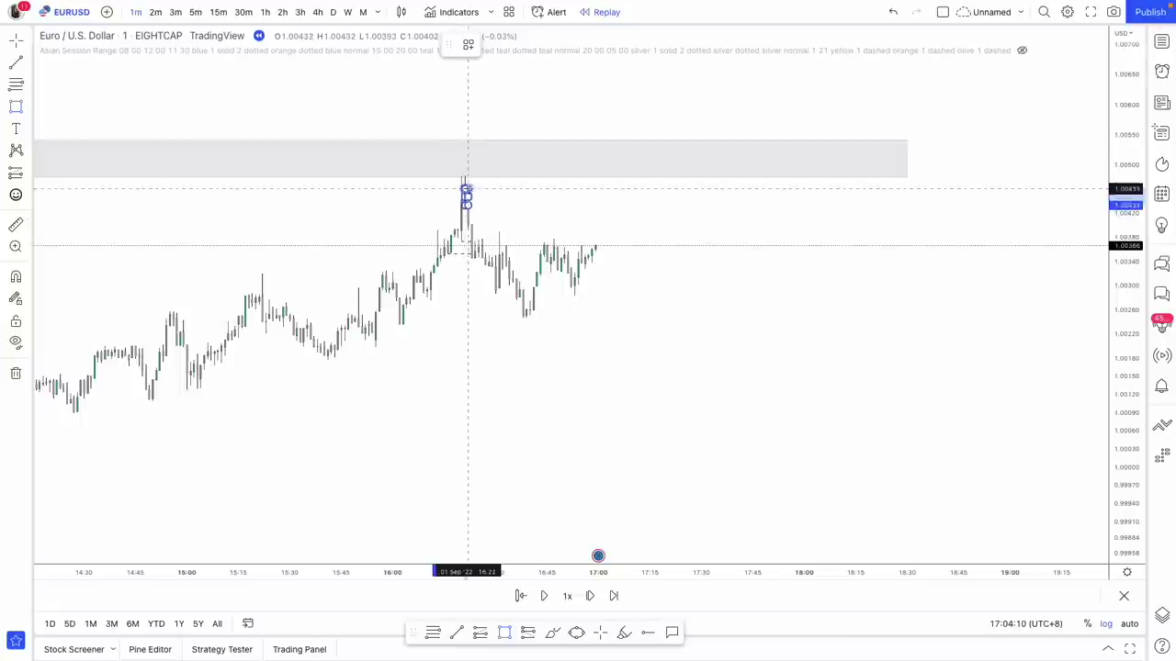
click(467, 175)
drag(469, 189, 717, 191)
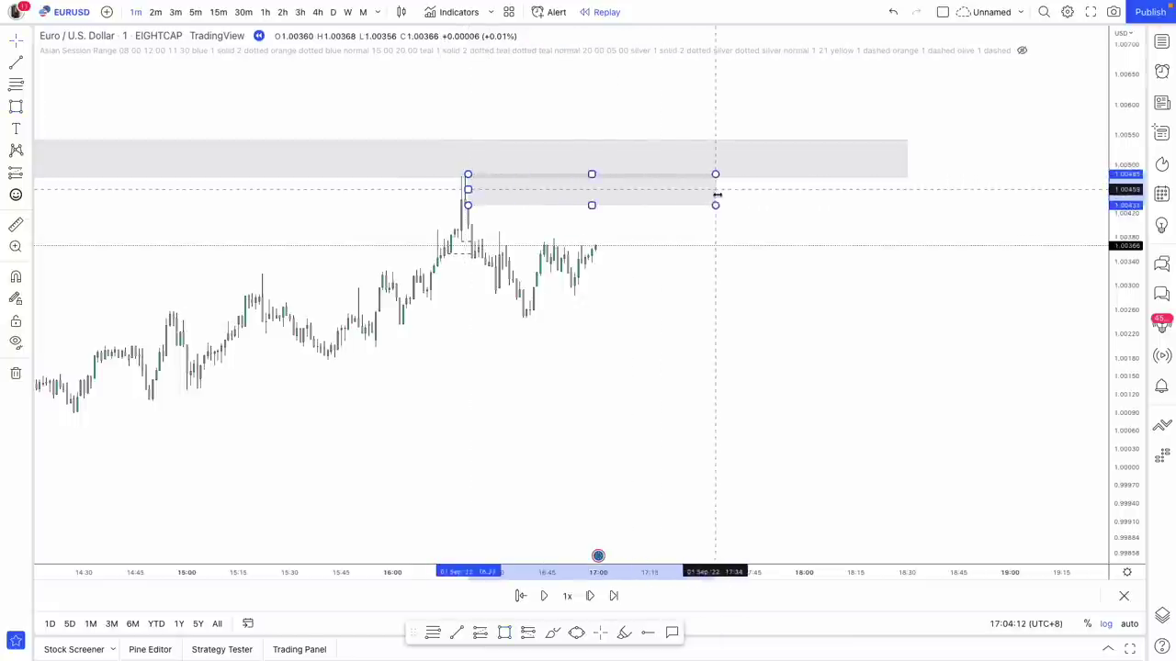
click(722, 253)
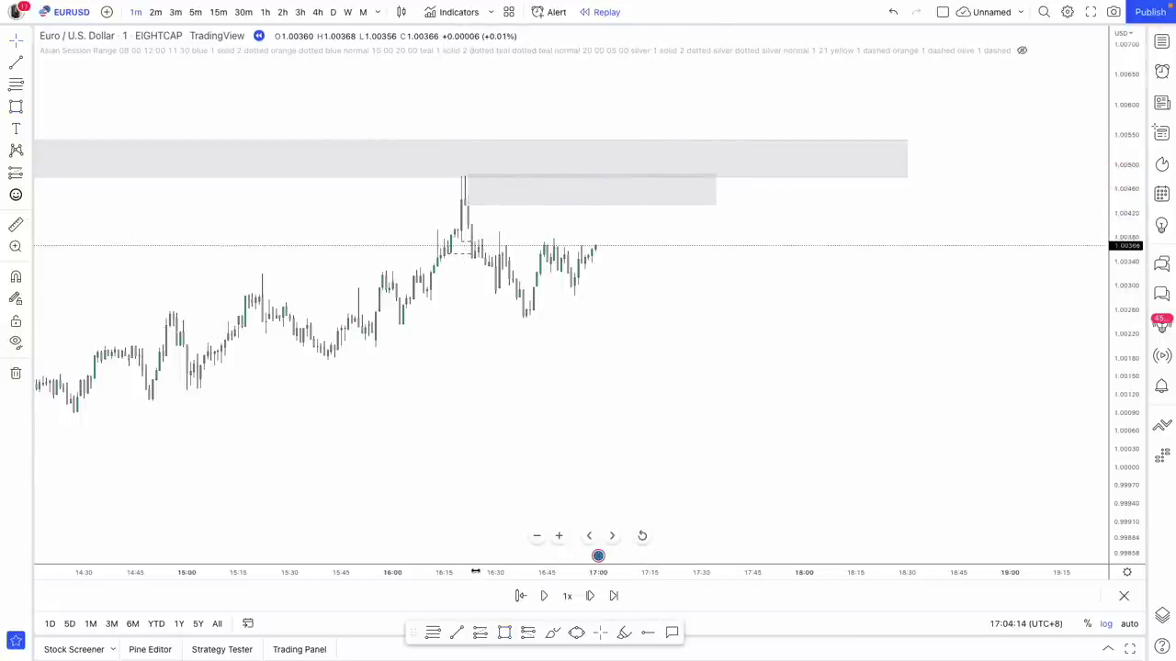
Examine the refined supply rectangle against the wider price structure of 31 August and 1 September.
scroll(839, 367, down, 8)
drag(1127, 385, 1127, 542)
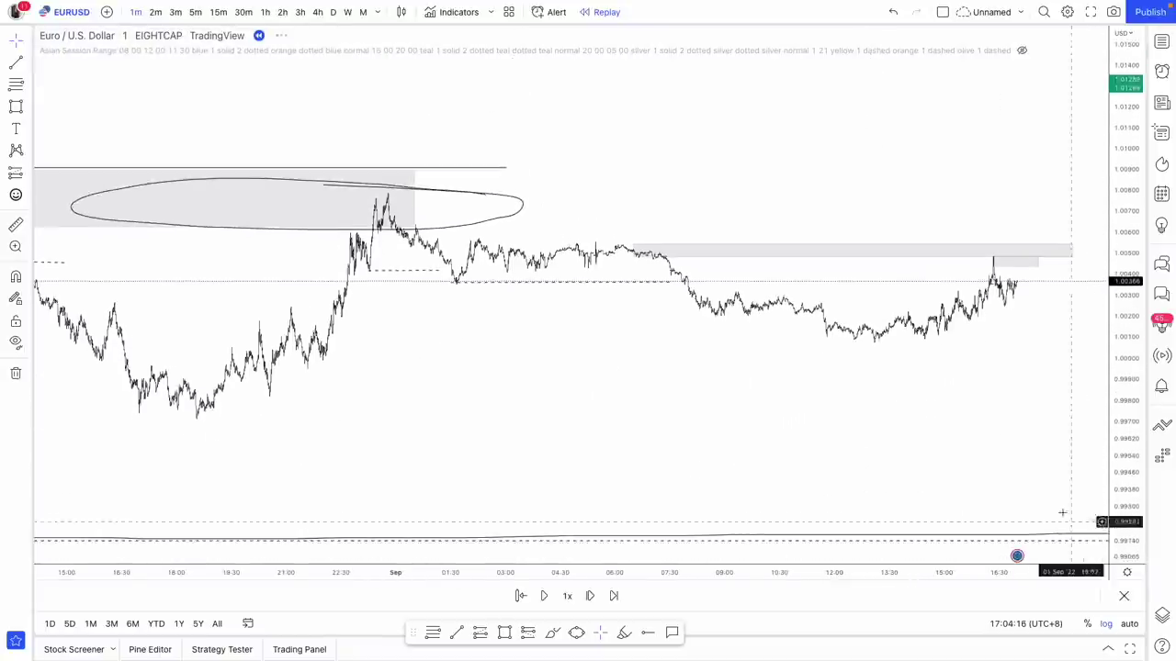
drag(1058, 522, 798, 454)
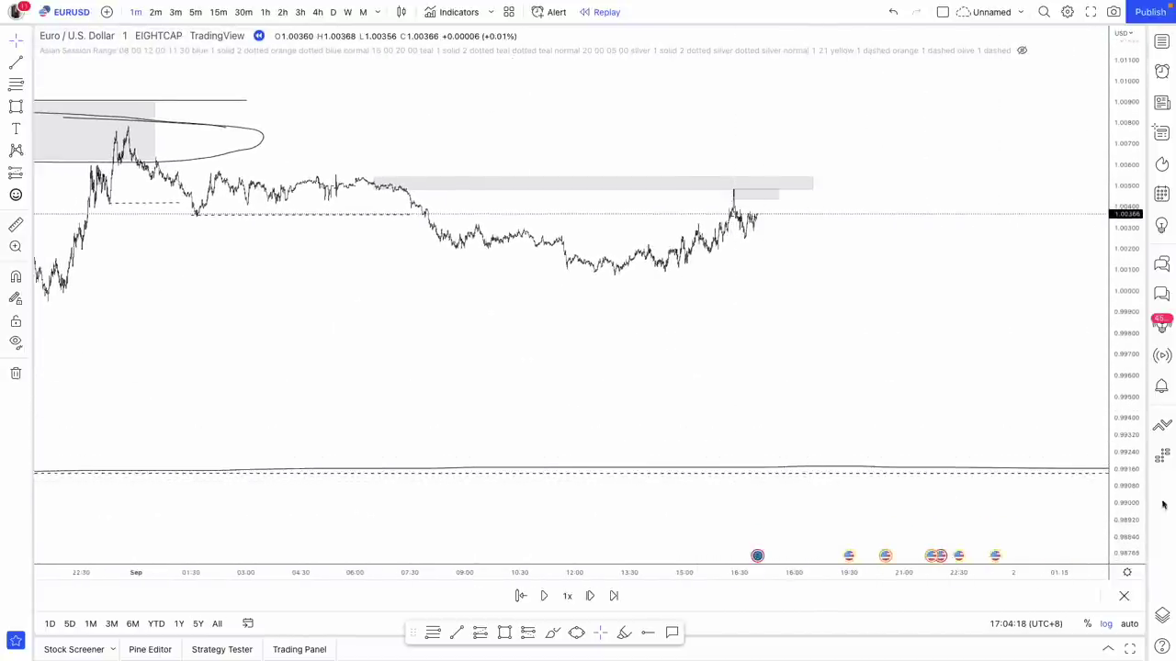
drag(1127, 526, 1127, 297)
drag(812, 346, 863, 533)
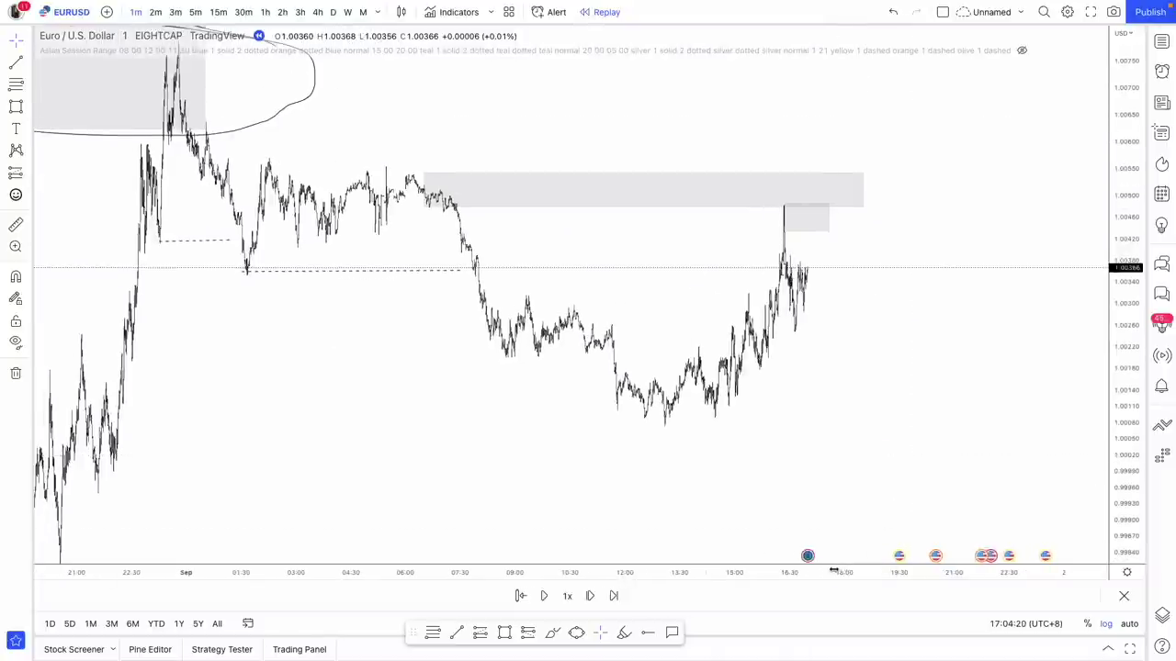
drag(834, 571, 327, 571)
drag(368, 435, 632, 447)
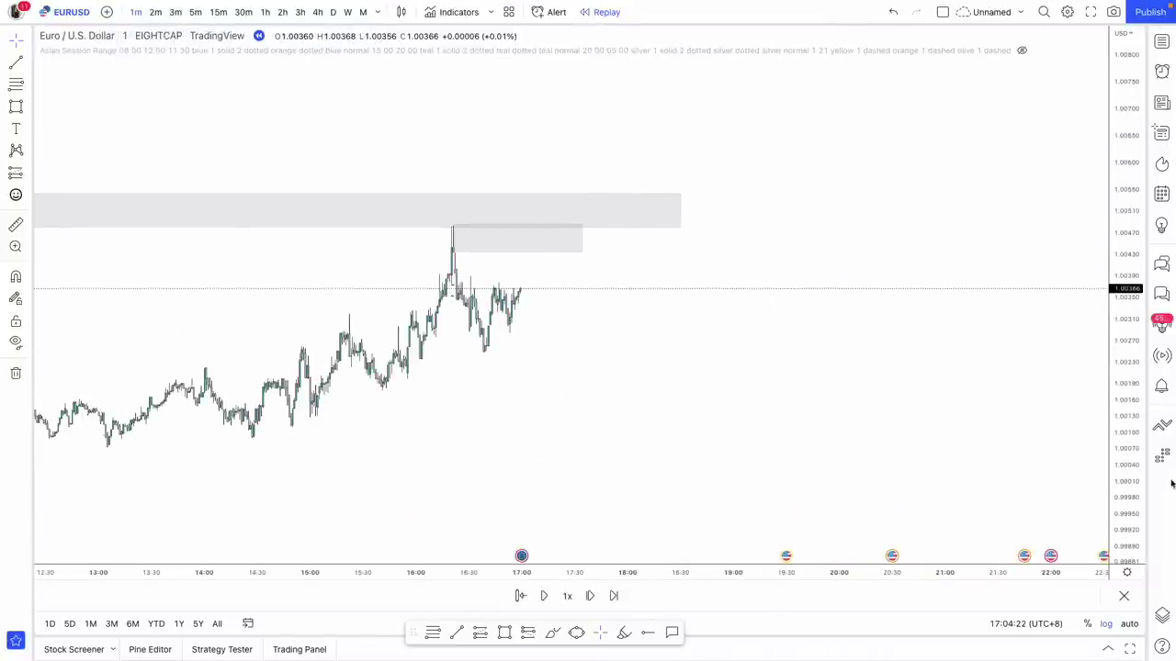
drag(1135, 484, 1103, 402)
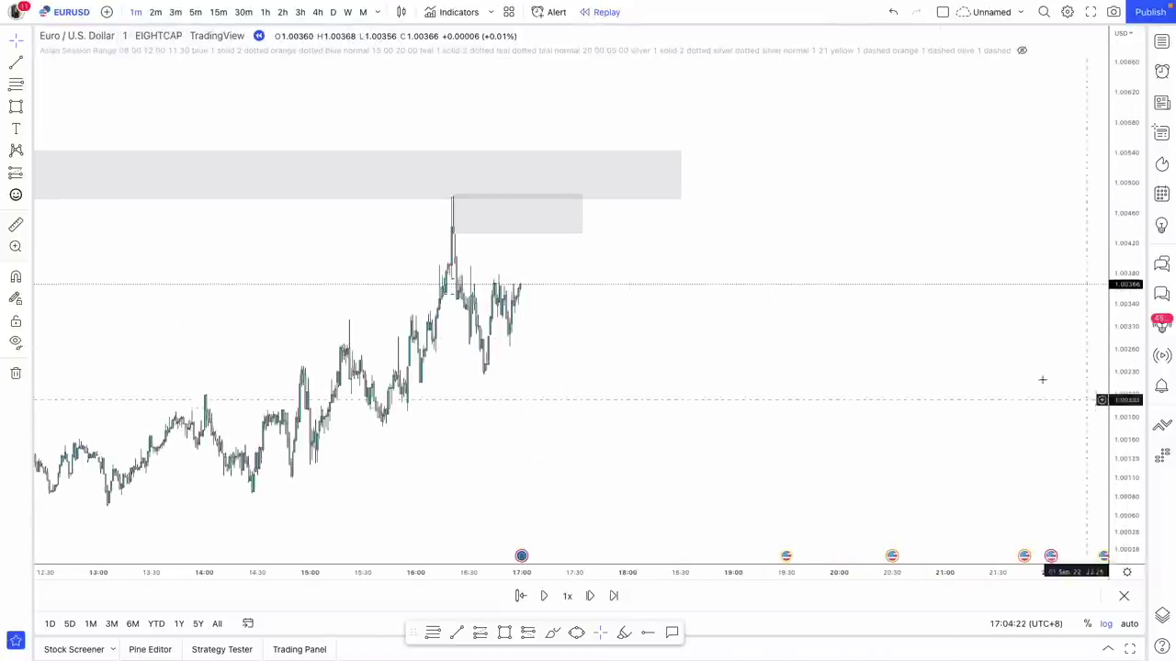
Place a short position at 17:00 with its entry at 1.00434 on the refined zone's lower edge and its stop at 1.00484.
click(25, 174)
click(65, 198)
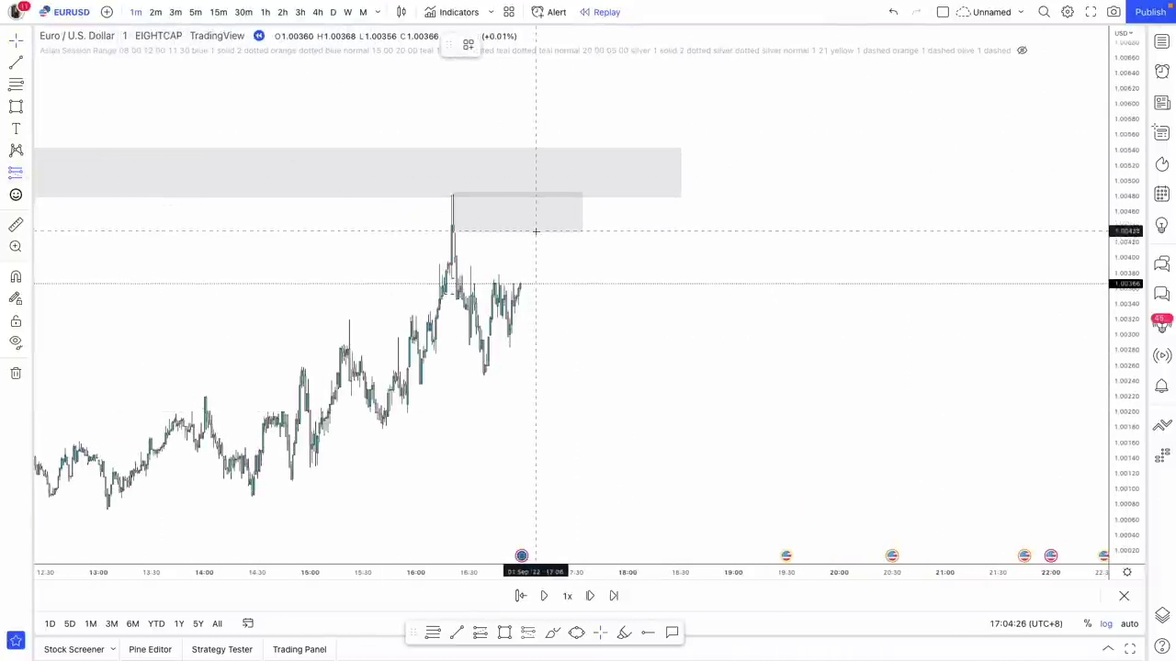
click(521, 233)
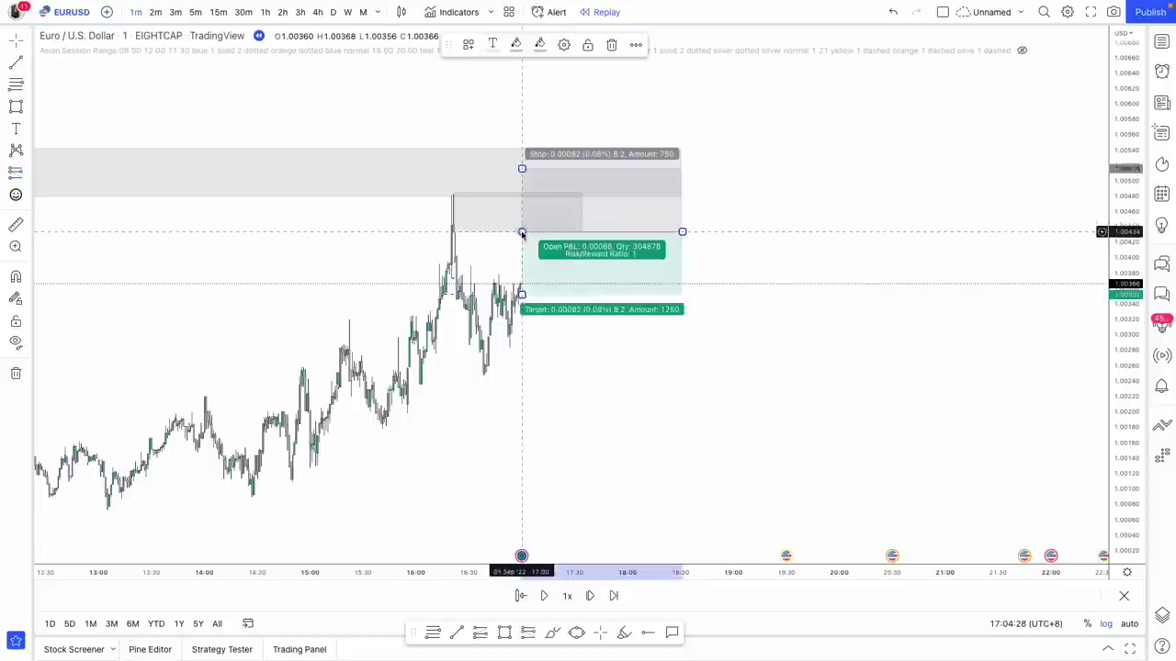
drag(521, 168, 513, 195)
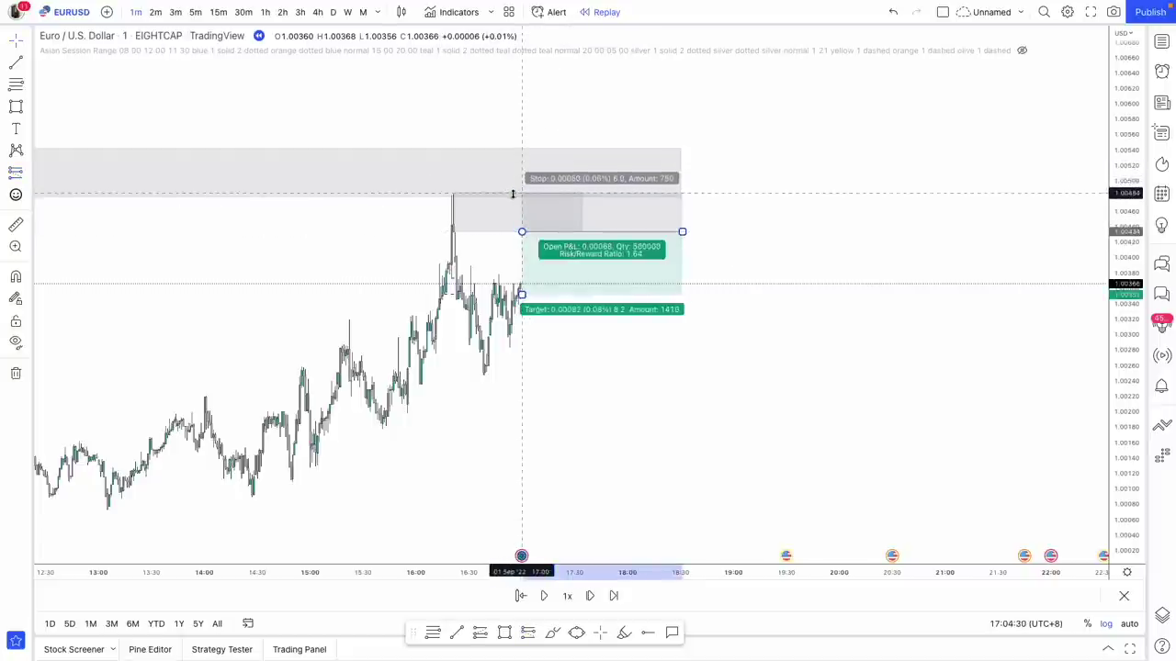
click(646, 374)
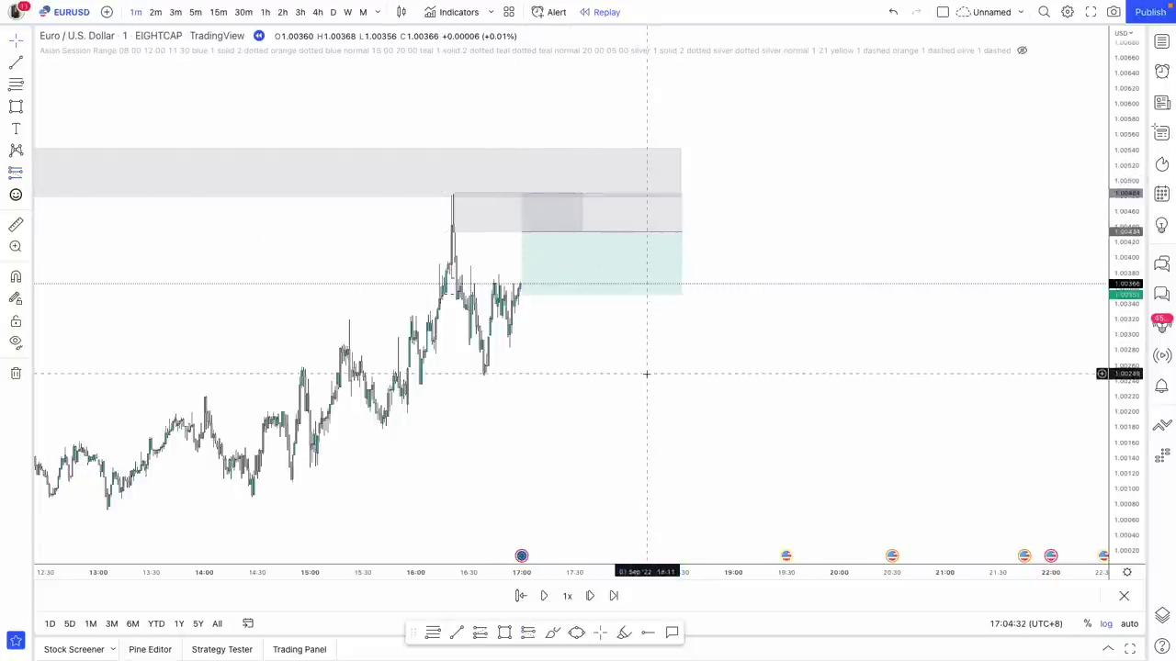
Draw a Fib retracement from the refined supply zone's lower edge to its upper edge to mark the 0.5 level.
click(16, 83)
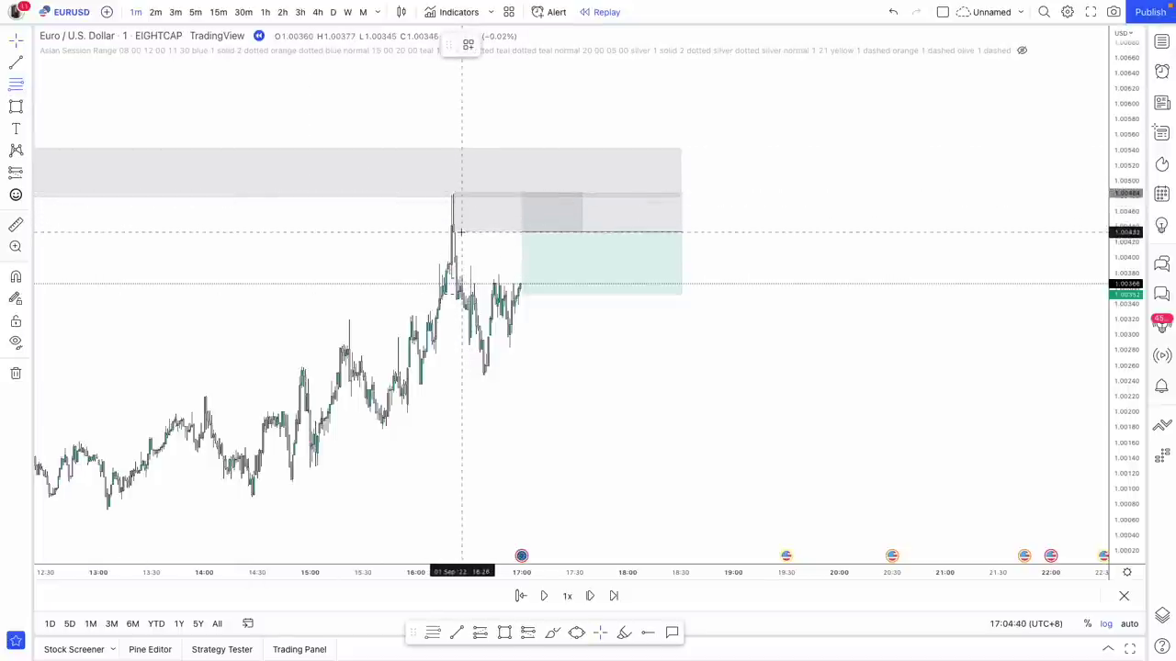
click(462, 231)
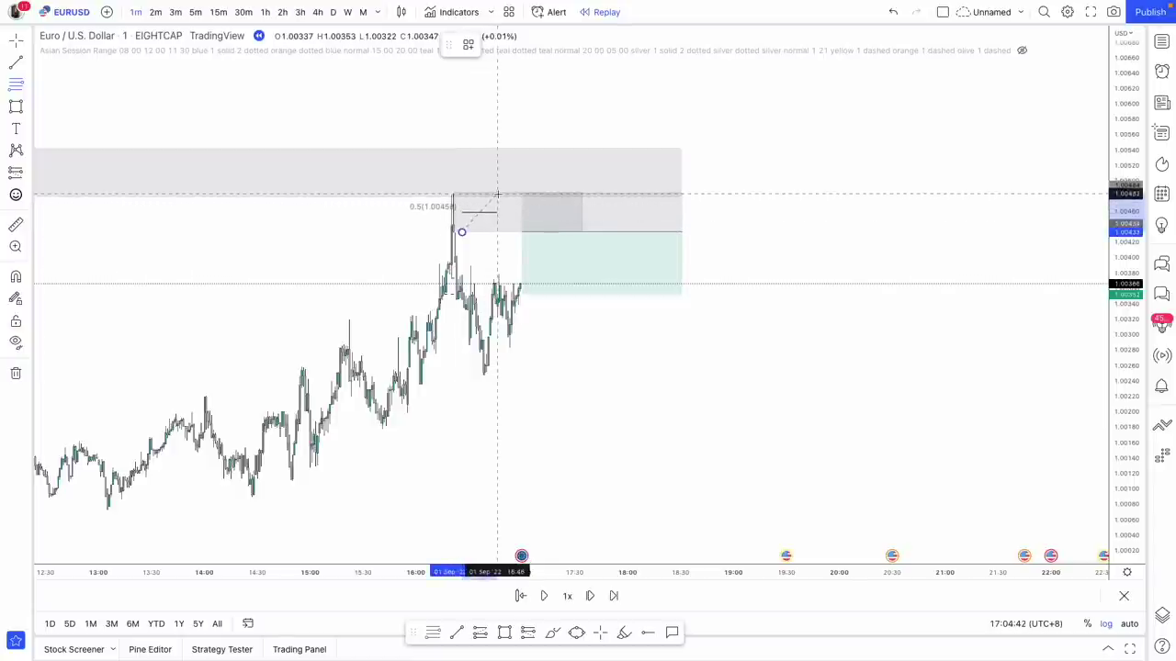
click(497, 194)
click(609, 328)
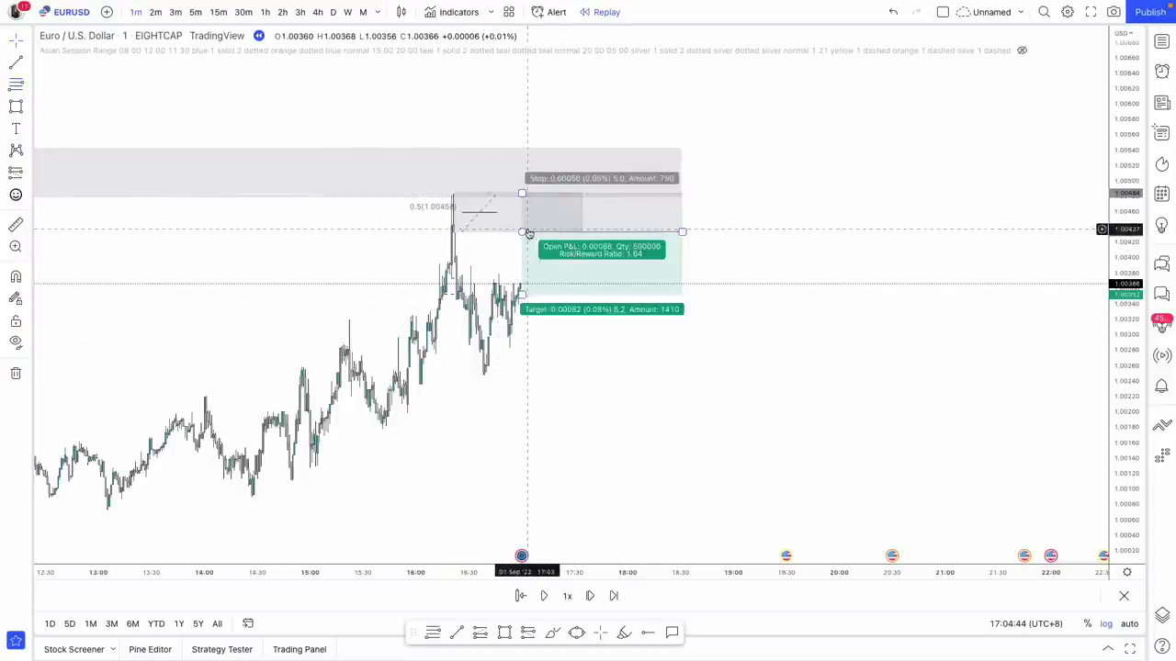
Move the short position's entry to the 0.5 retracement level at 1.00458, with the stop at 1.00484 above the zone.
drag(522, 235, 520, 215)
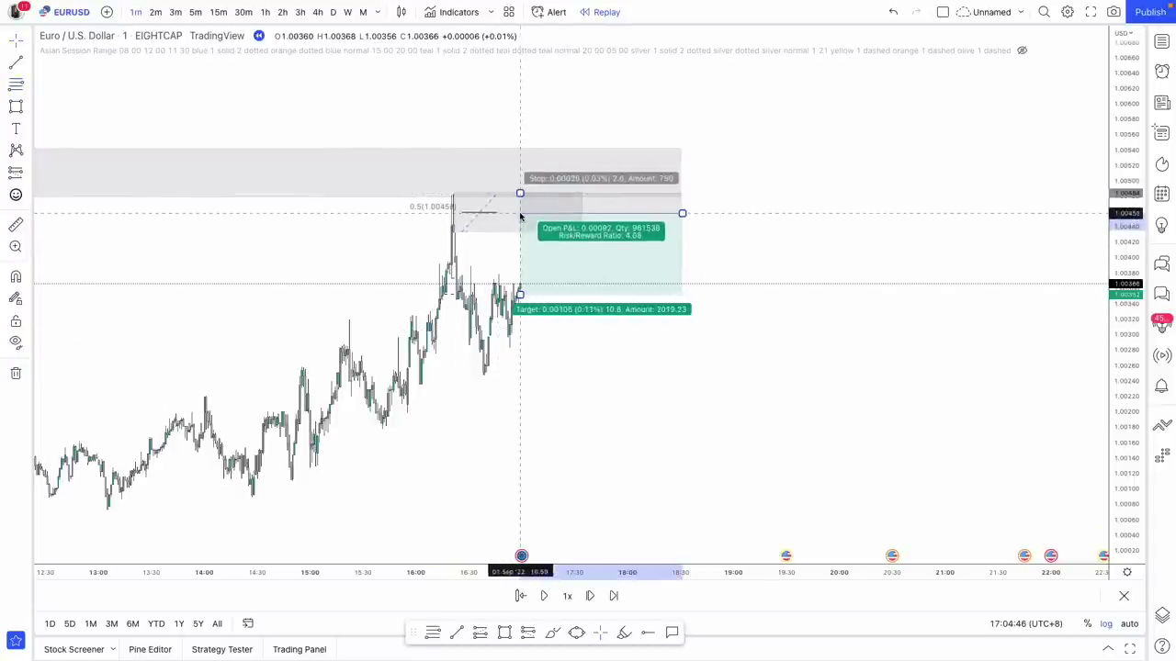
click(564, 380)
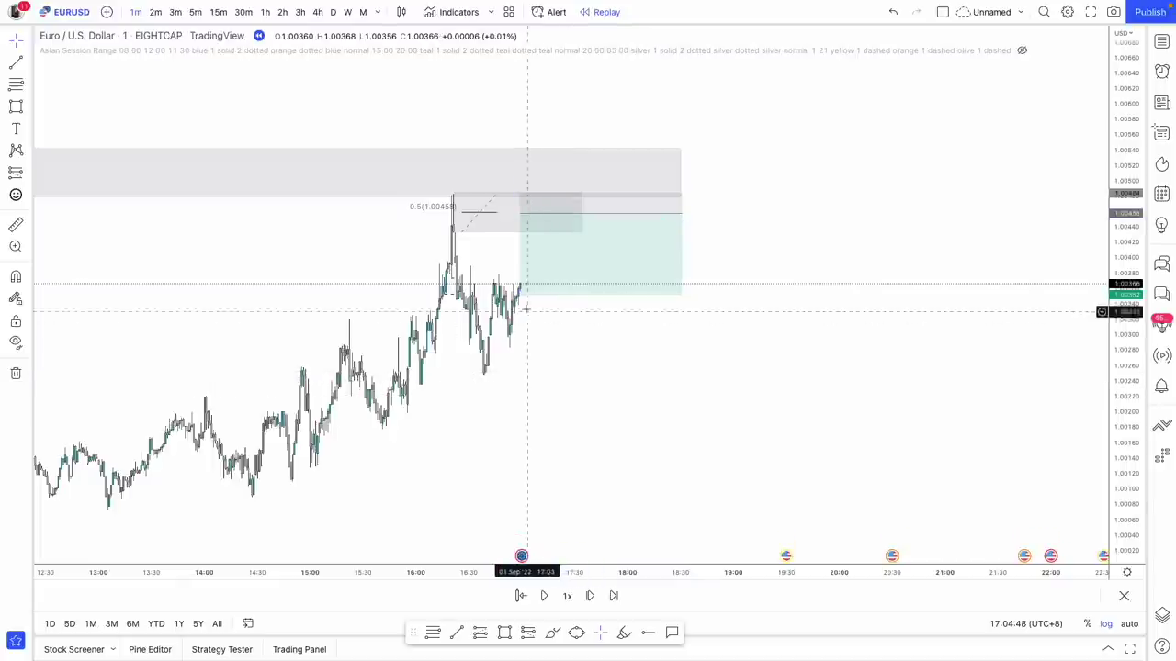
click(520, 193)
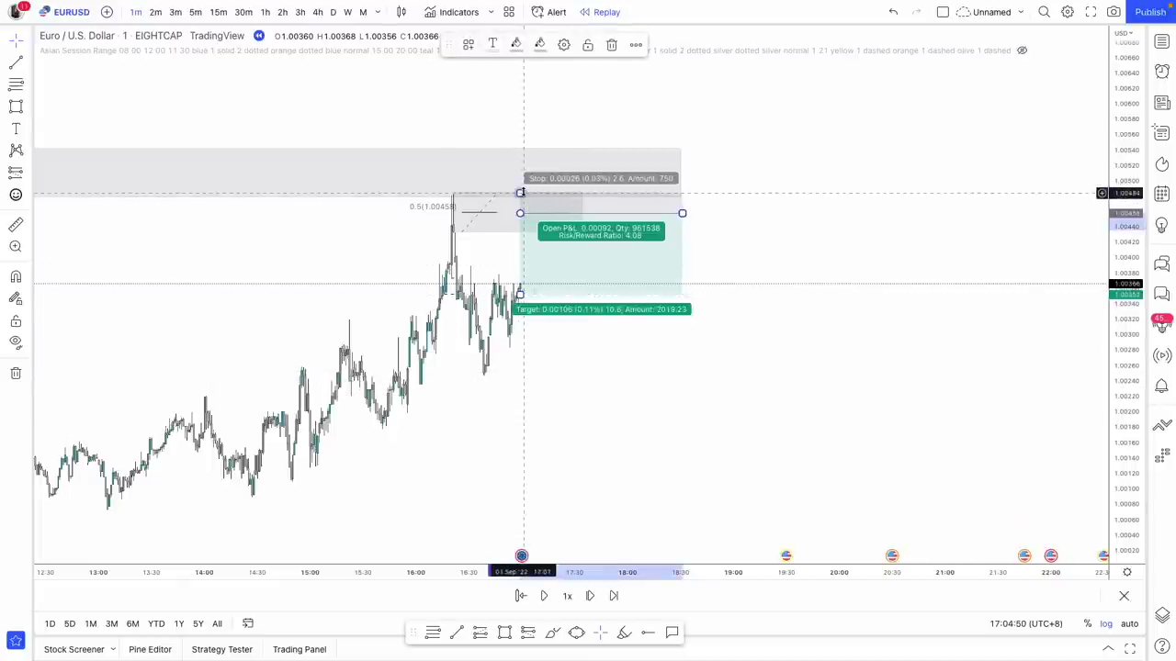
drag(520, 193, 521, 193)
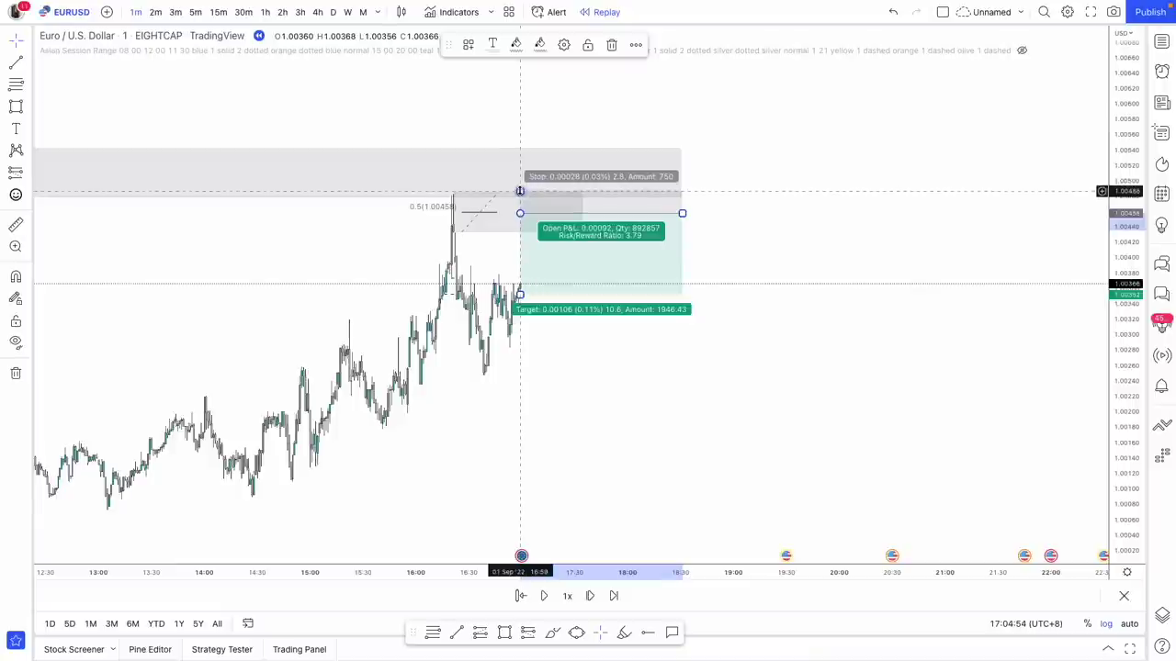
drag(520, 192, 521, 194)
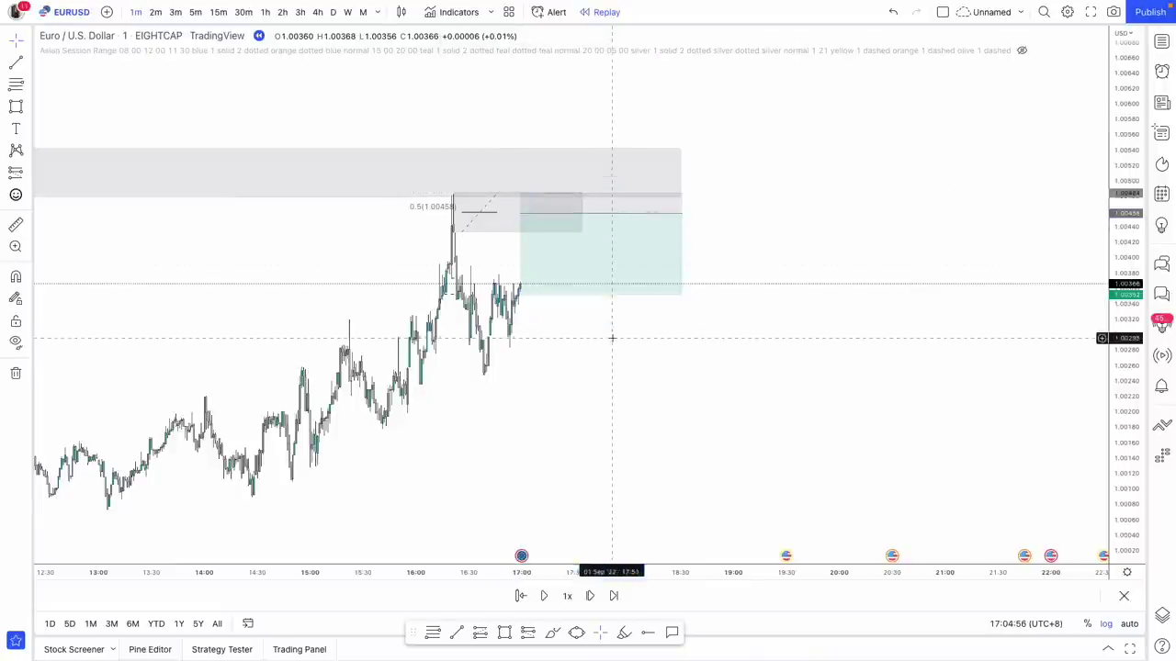
Extend the short position's target down to the dashed line at 0.99139 and widen the position to about 21:30.
drag(519, 294, 520, 517)
drag(446, 486, 504, 389)
drag(464, 576, 621, 559)
scroll(620, 558, down, 5)
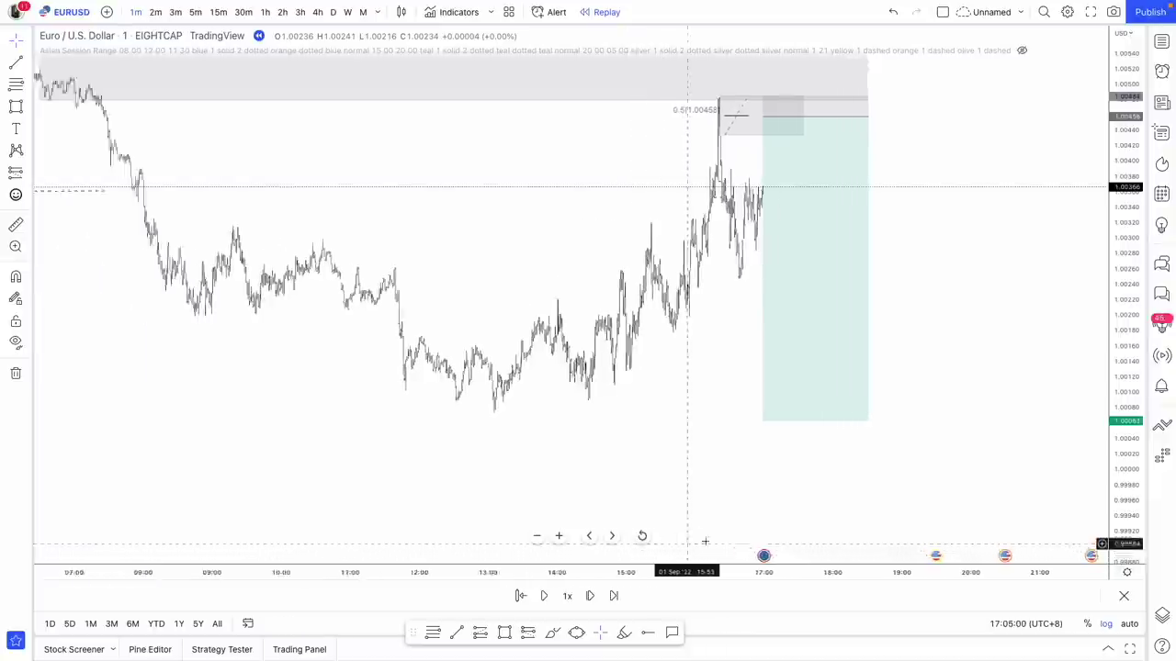
drag(1113, 313, 1114, 517)
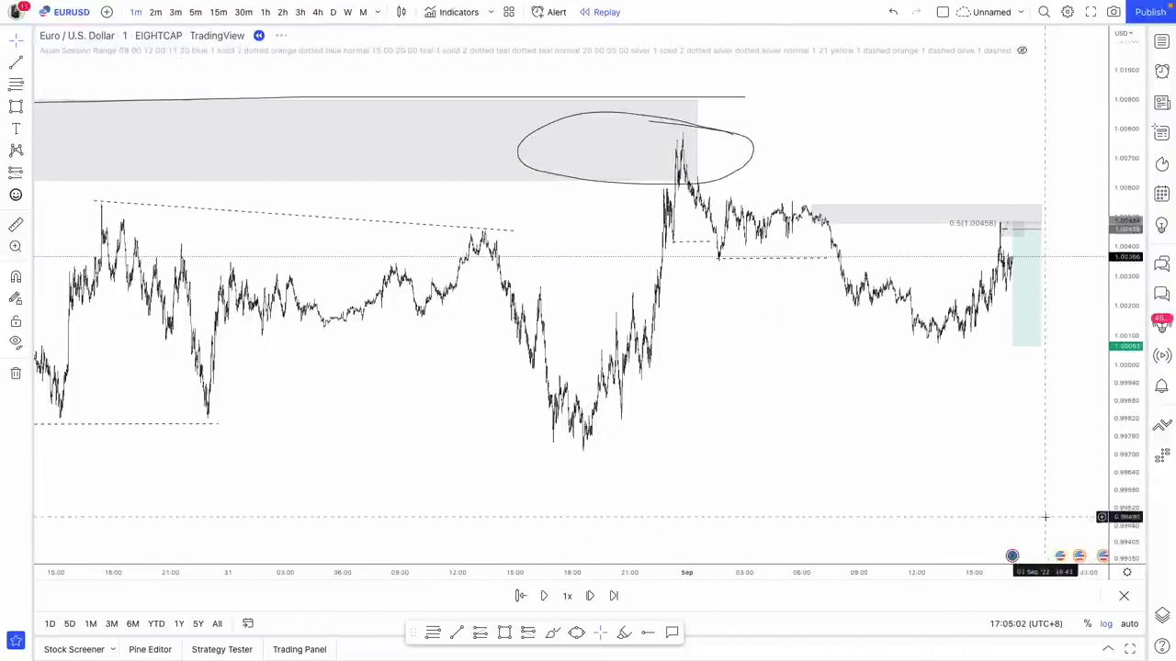
drag(1005, 486, 803, 420)
drag(814, 280, 844, 552)
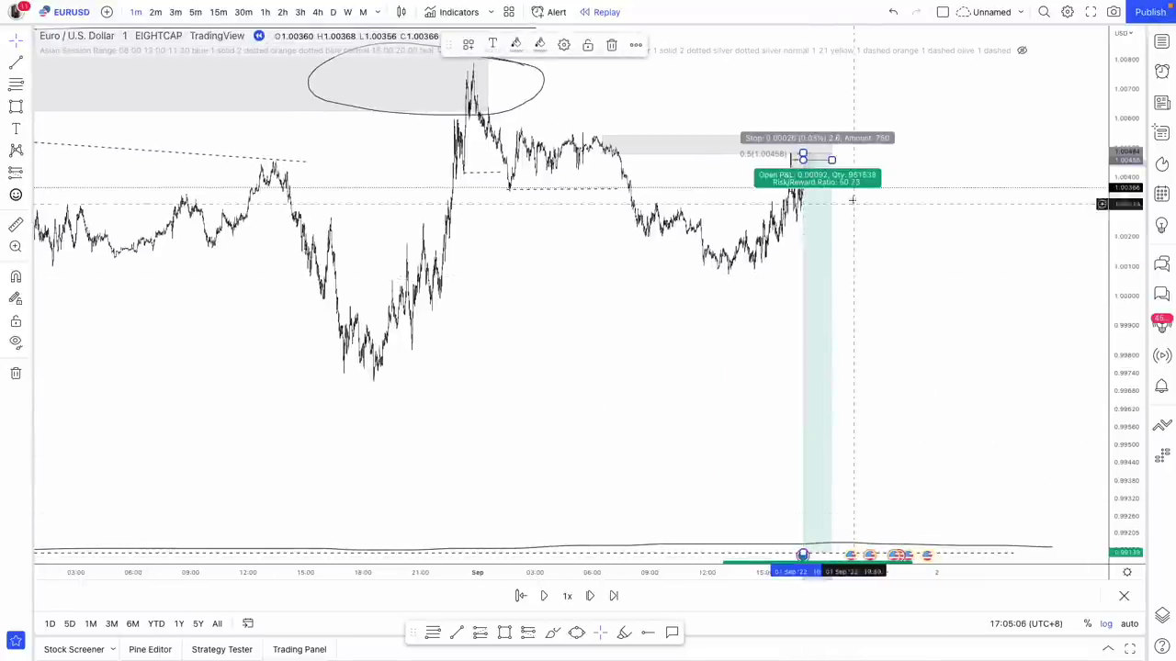
drag(832, 160, 889, 168)
click(922, 242)
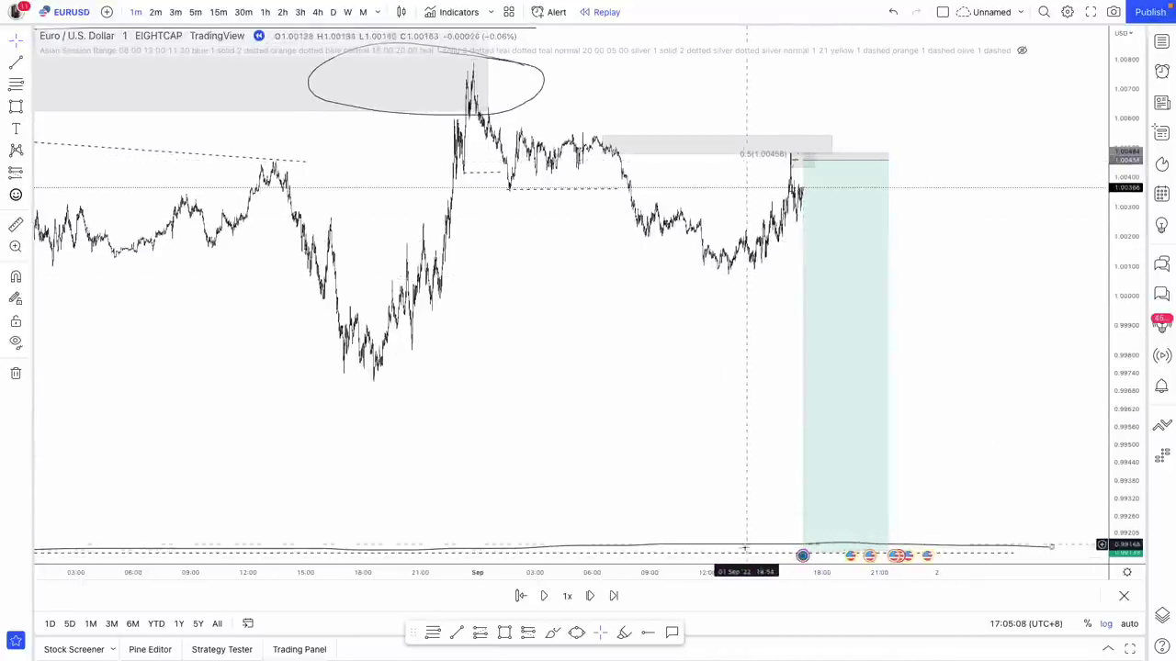
Advance the replay bar by bar from 17:00 to about 17:40 on 1 September to play out the short position.
drag(748, 539, 397, 441)
drag(465, 570, 186, 538)
drag(202, 422, 538, 496)
drag(506, 571, 240, 531)
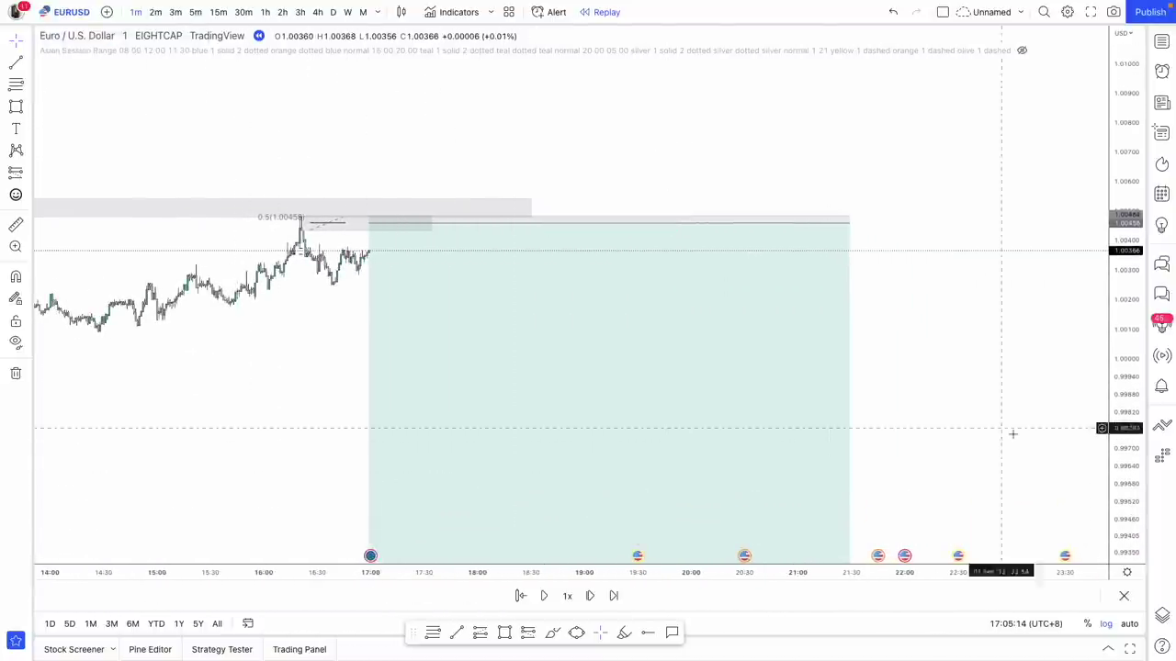
drag(1135, 512, 1050, 297)
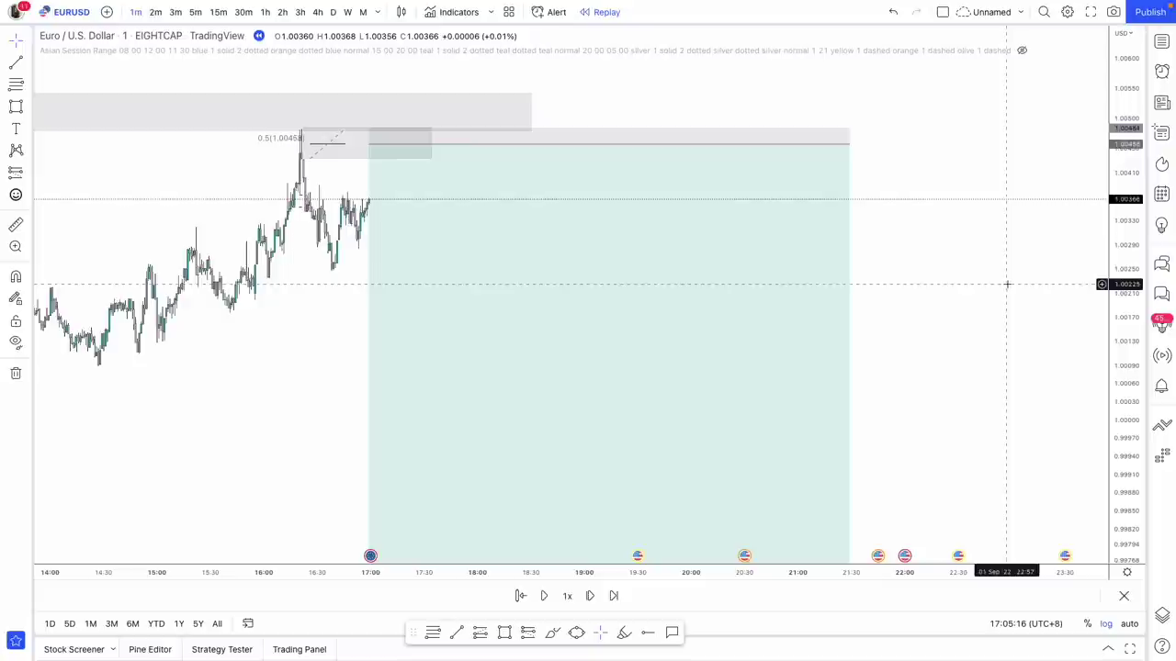
click(591, 597)
click(590, 597)
click(591, 597)
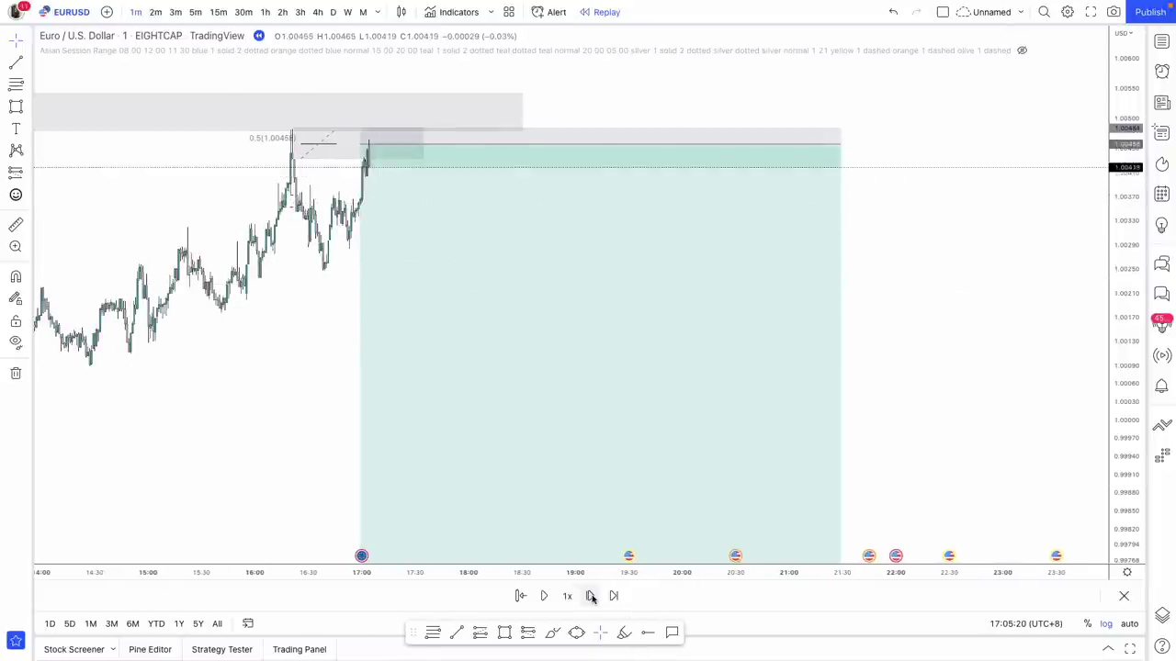
click(590, 598)
click(590, 597)
click(591, 597)
click(591, 597)
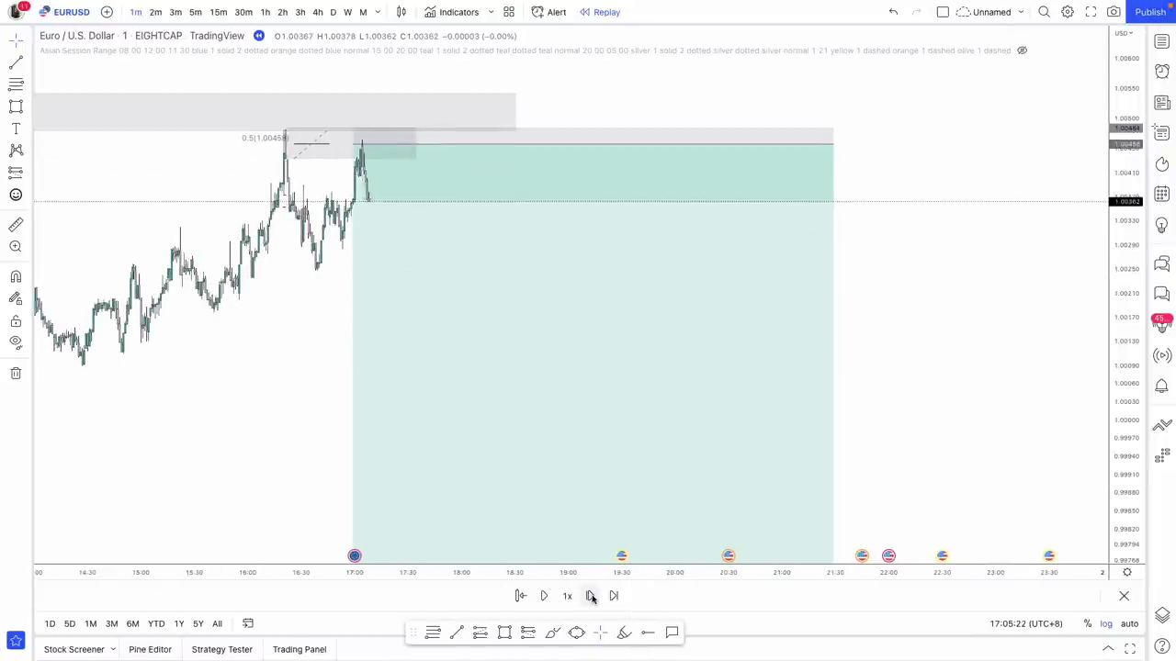
click(591, 597)
click(591, 597)
click(591, 597)
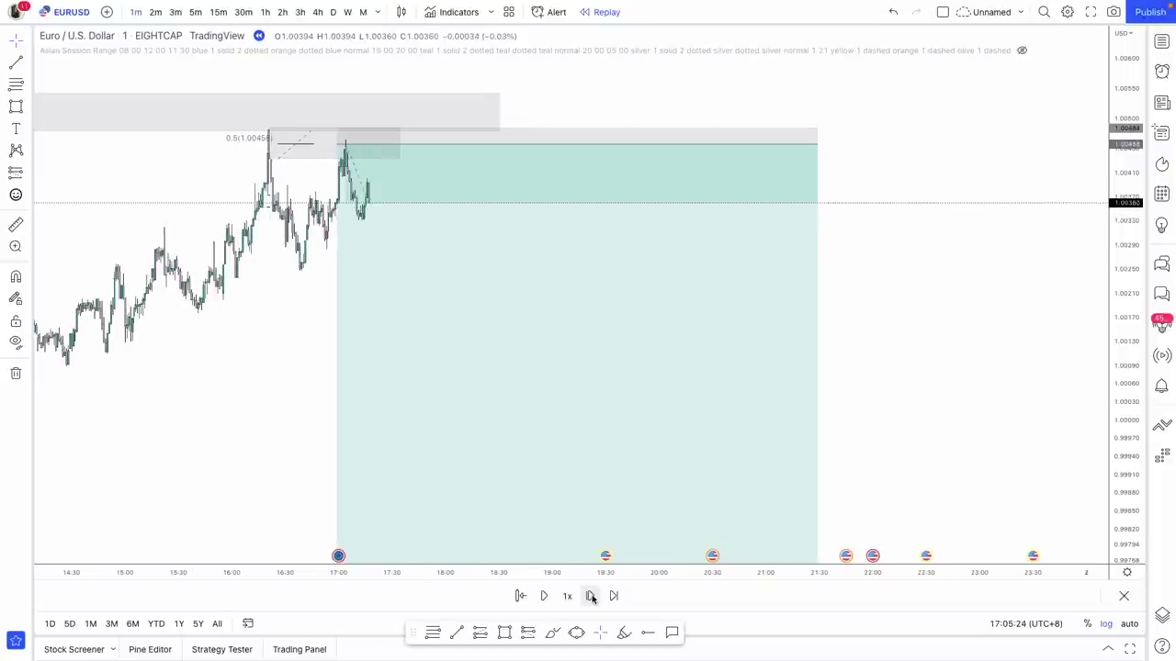
click(590, 597)
click(591, 598)
click(591, 597)
click(590, 597)
click(590, 597)
click(590, 597)
click(590, 597)
click(591, 597)
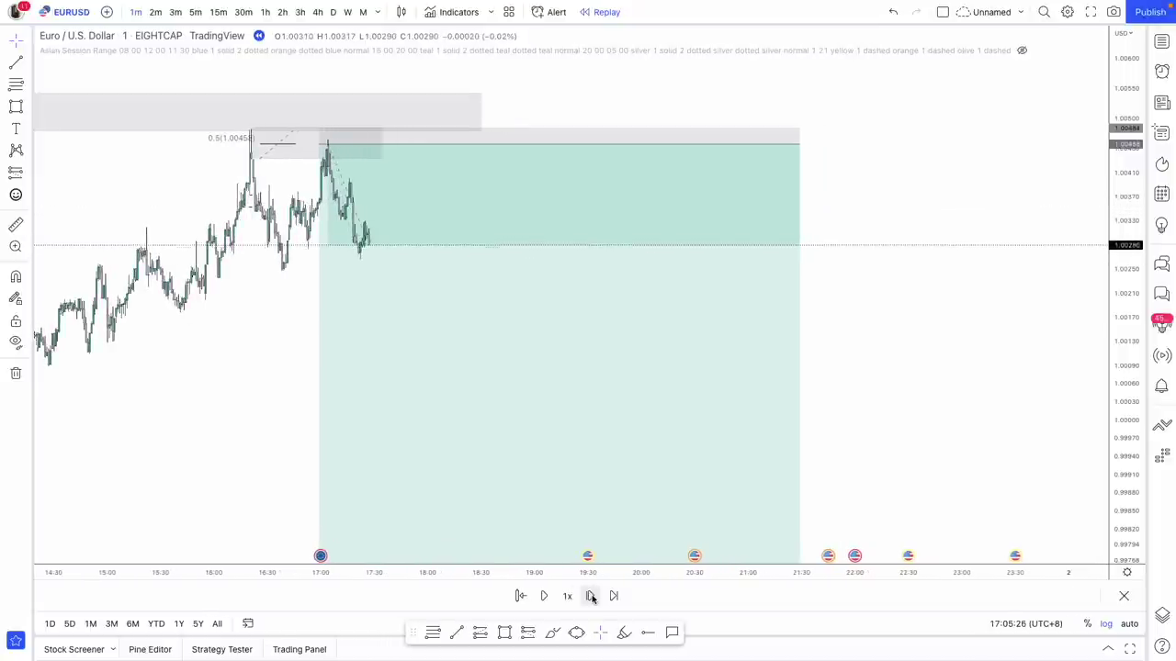
click(592, 597)
click(592, 597)
click(591, 597)
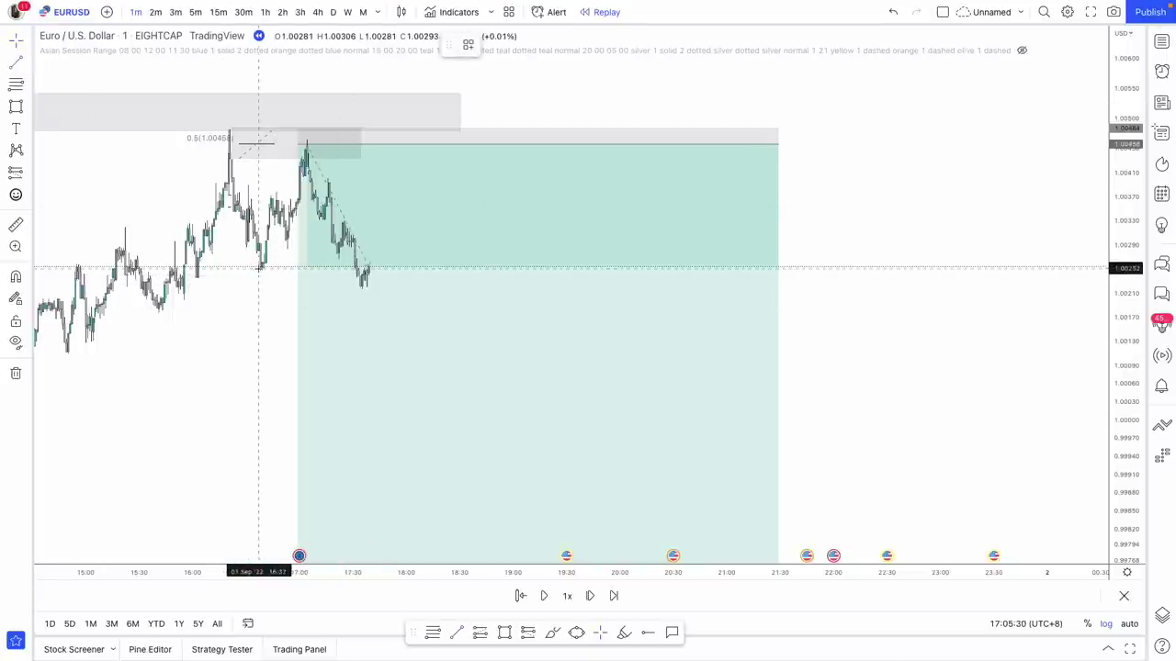
Draw a dashed horizontal line from the 16:37 low at about 1.00252 to the candles breaking below it around 17:35.
click(259, 268)
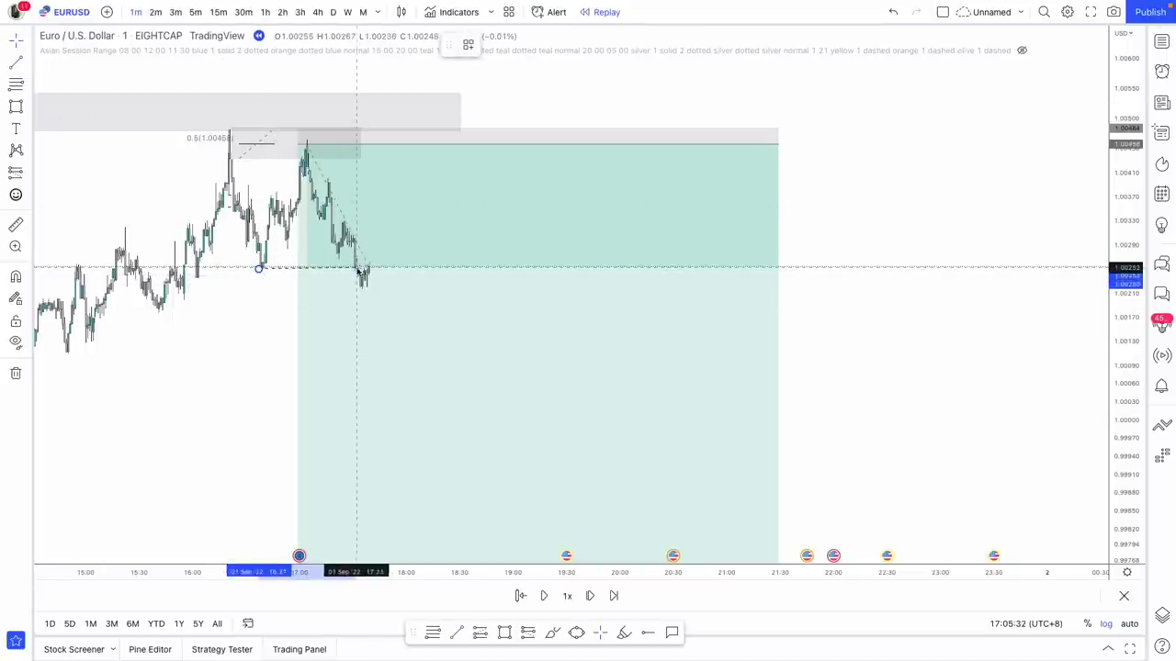
click(365, 267)
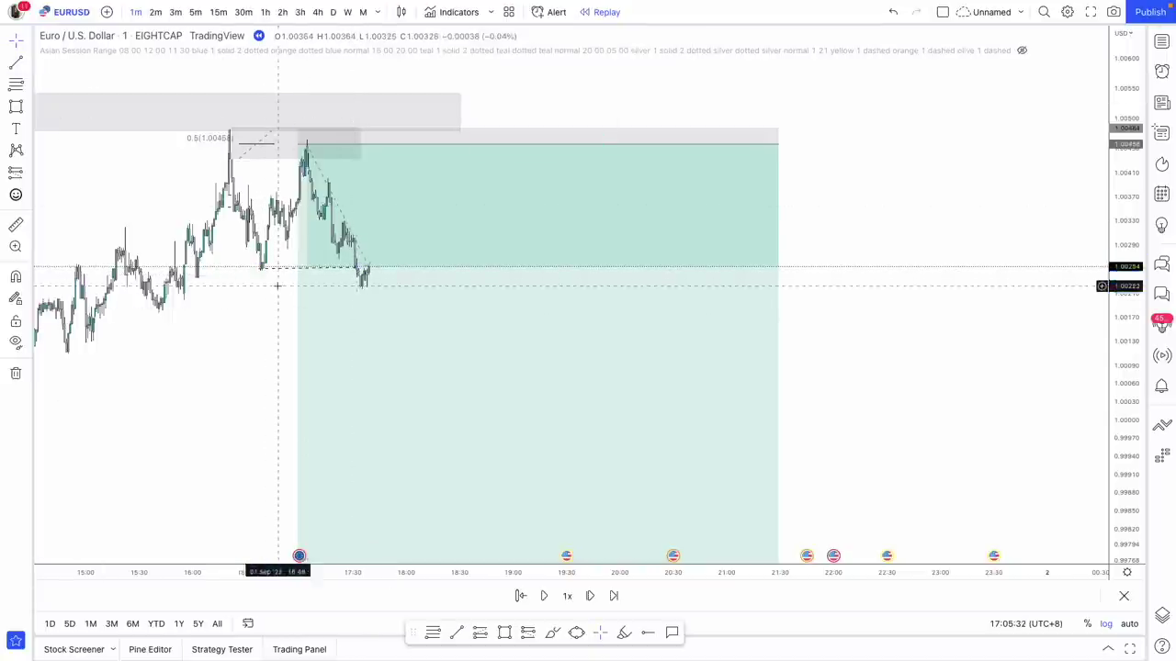
Switch the chart to the 5-minute timeframe and advance the replay bar by bar to about 21:00 on 1 September.
click(195, 12)
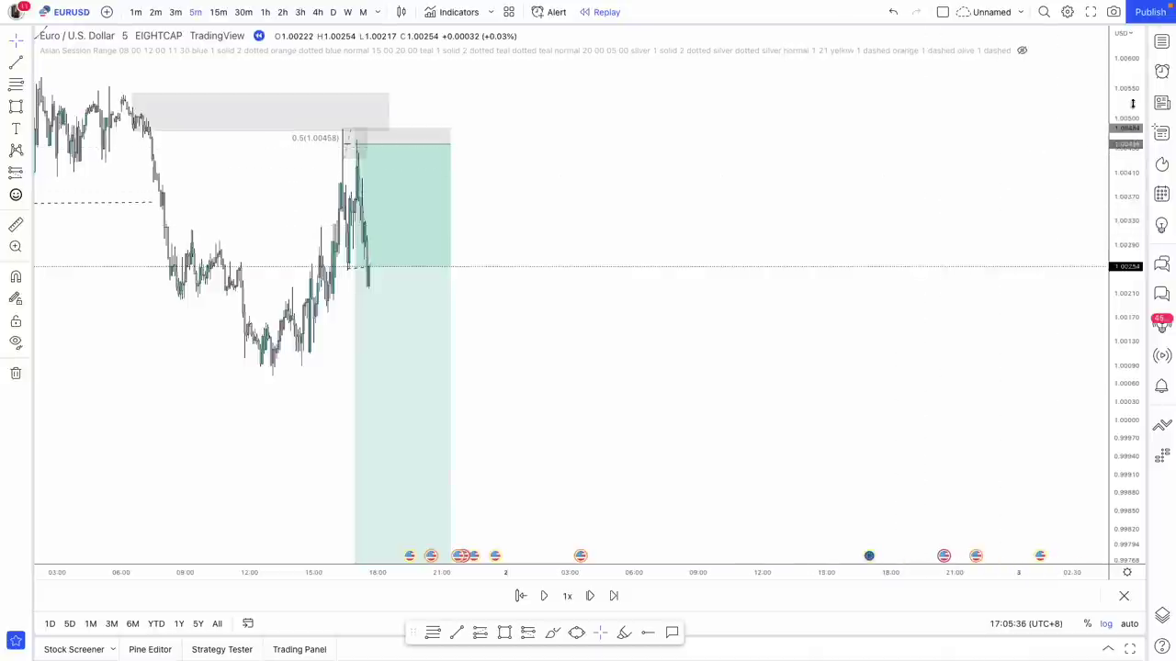
drag(1132, 104, 1010, 399)
drag(834, 390, 1016, 294)
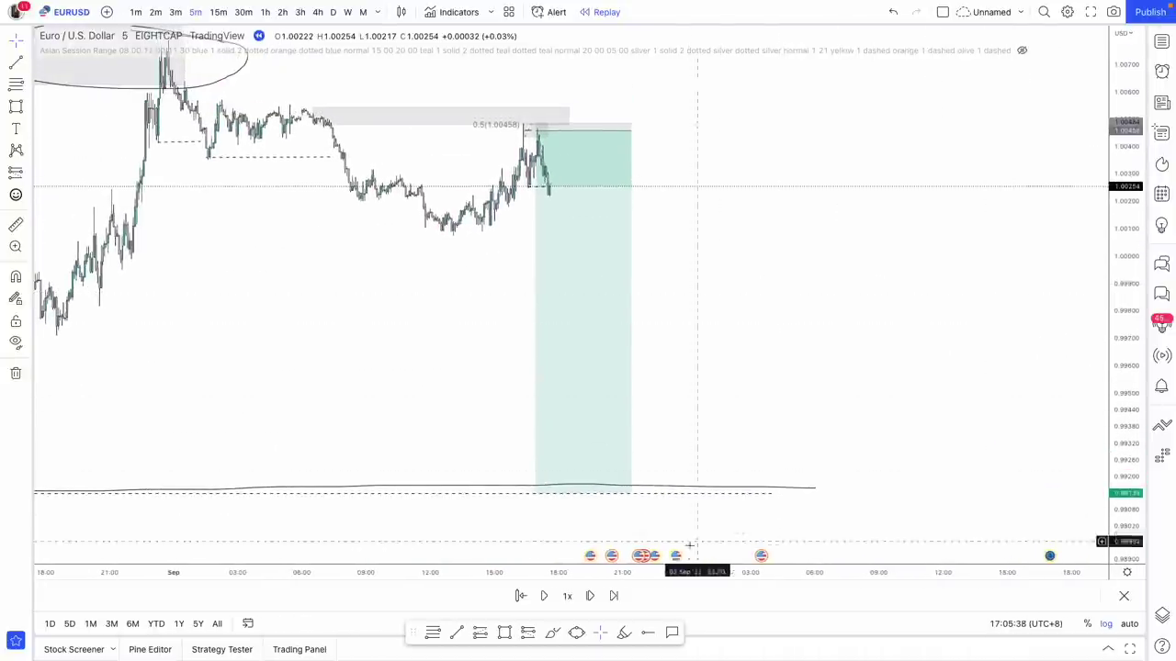
click(590, 595)
click(590, 595)
click(590, 596)
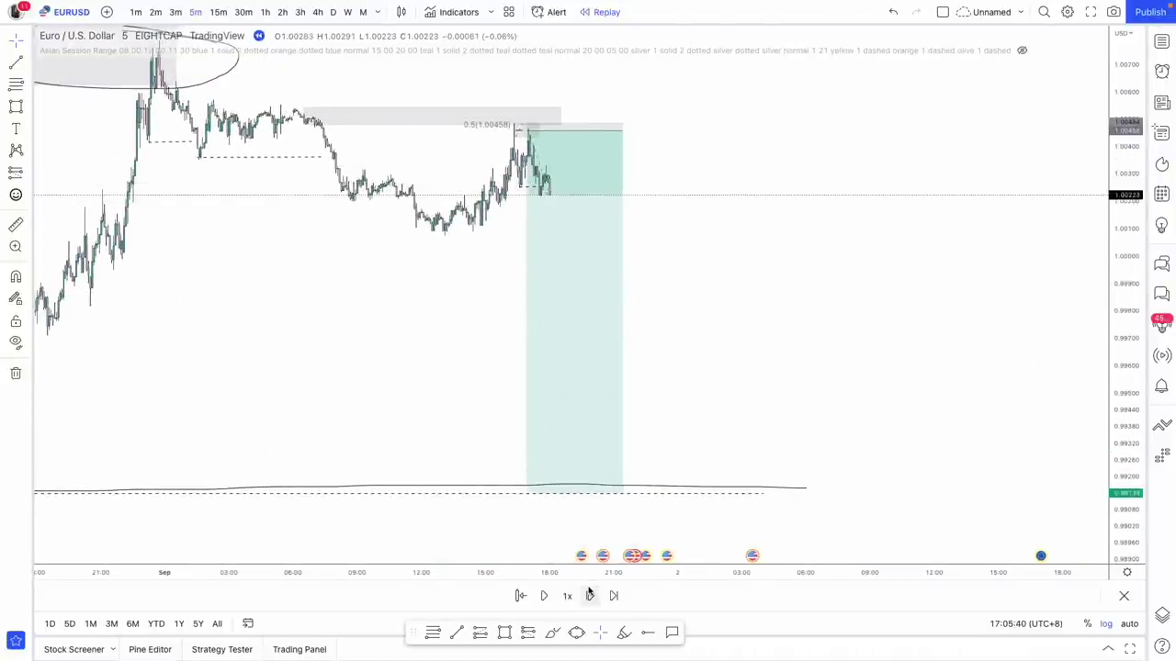
click(590, 596)
click(589, 595)
click(590, 595)
click(590, 595)
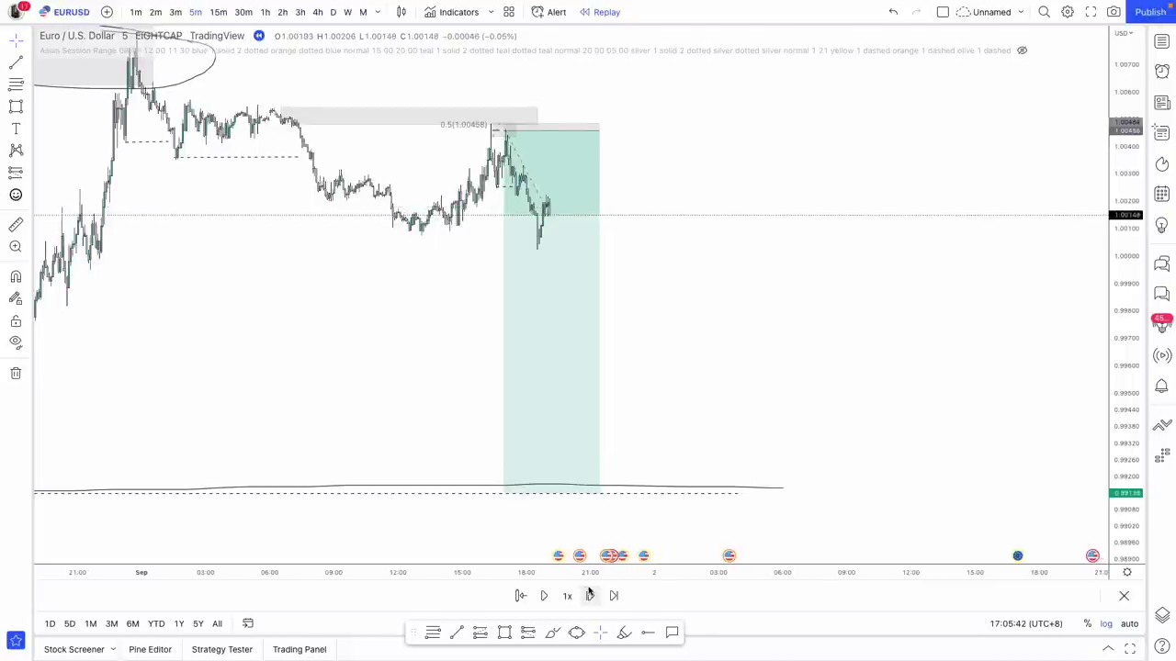
click(589, 596)
click(590, 595)
click(590, 596)
click(589, 595)
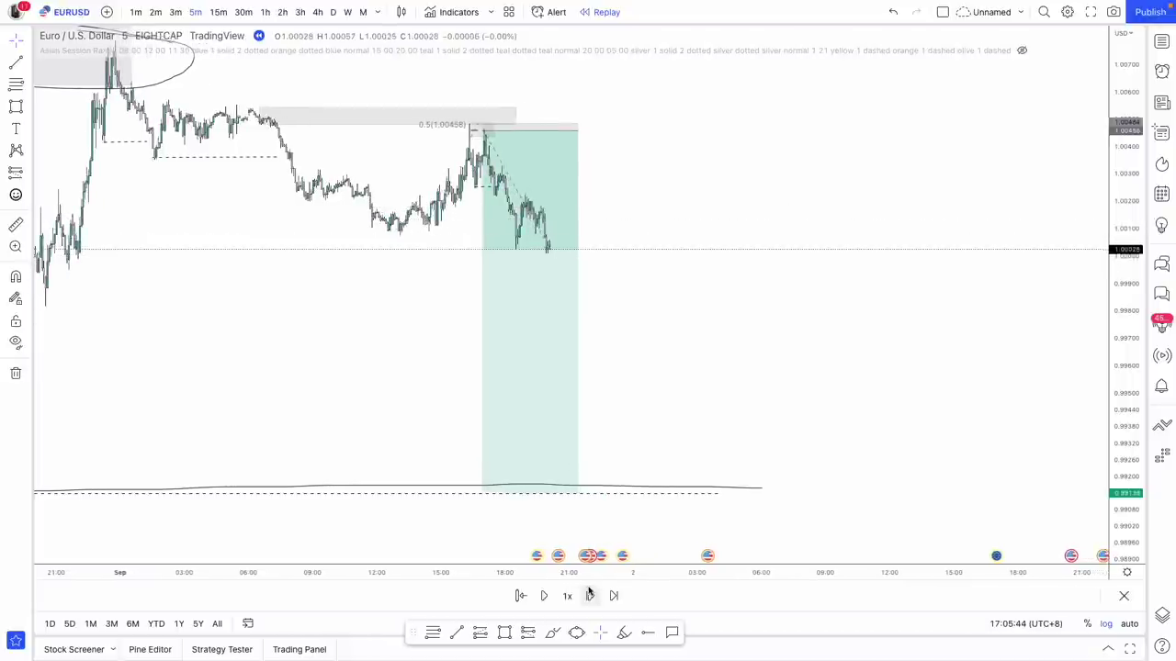
click(590, 596)
click(590, 595)
click(590, 595)
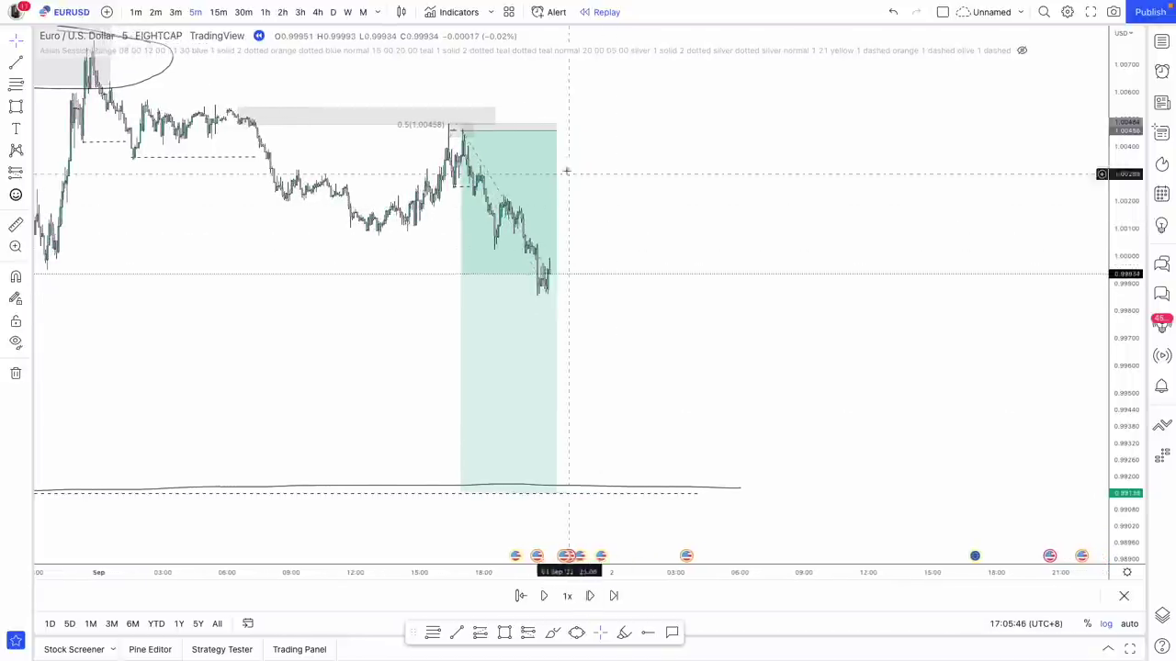
Widen the short position to about 00:30 on 2 September and advance the replay bar by bar to about 23:00 on 1 September.
drag(557, 131, 619, 132)
click(638, 313)
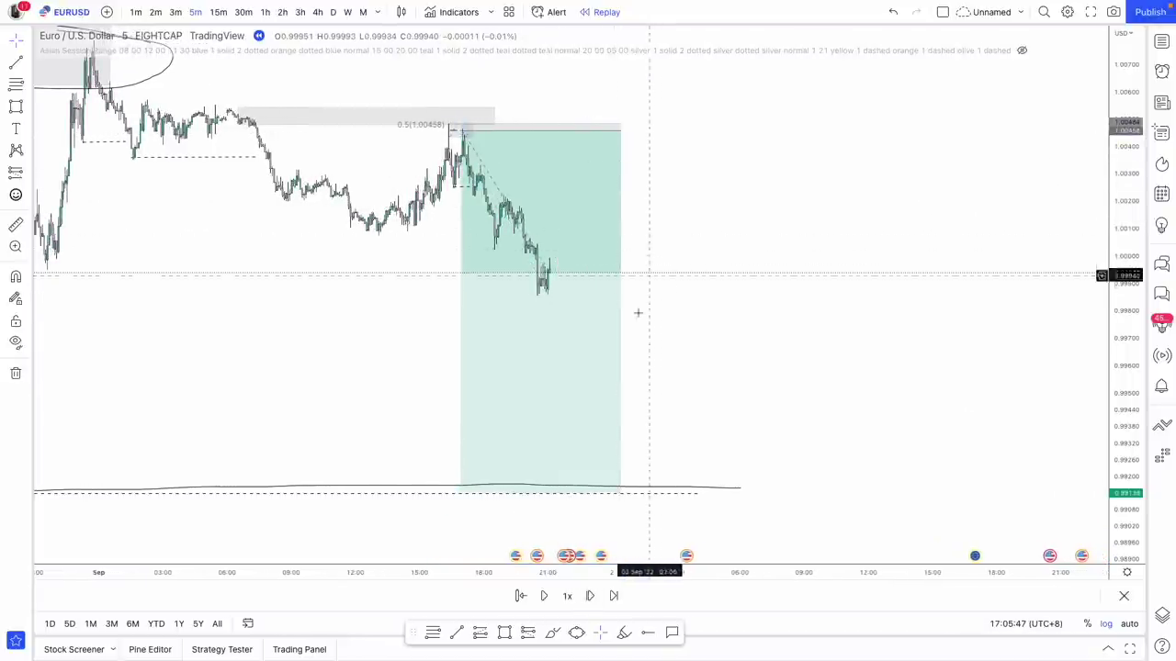
click(590, 595)
click(590, 596)
click(589, 595)
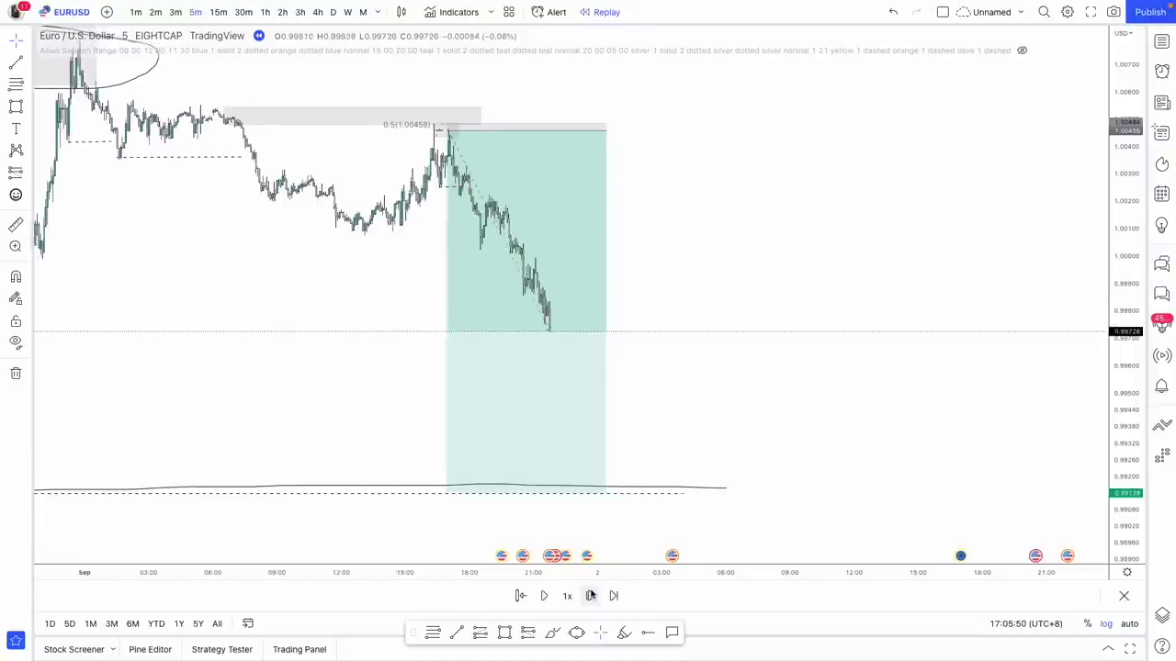
click(590, 595)
click(590, 595)
click(590, 595)
click(590, 596)
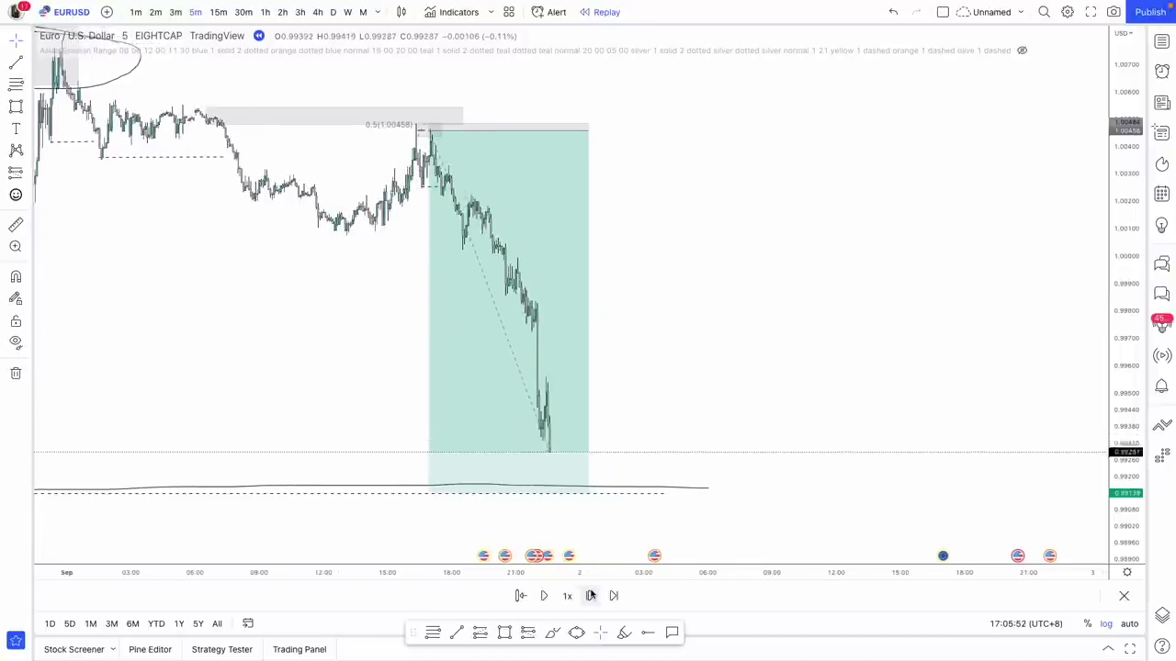
click(589, 596)
click(589, 595)
key(shift+Right)
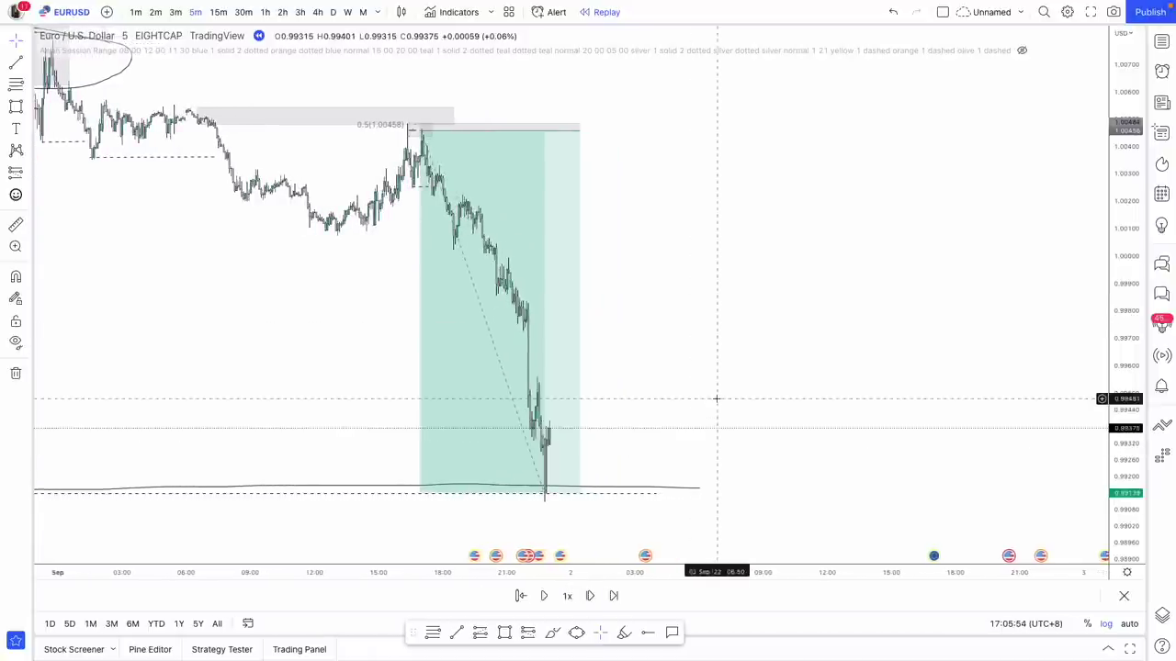